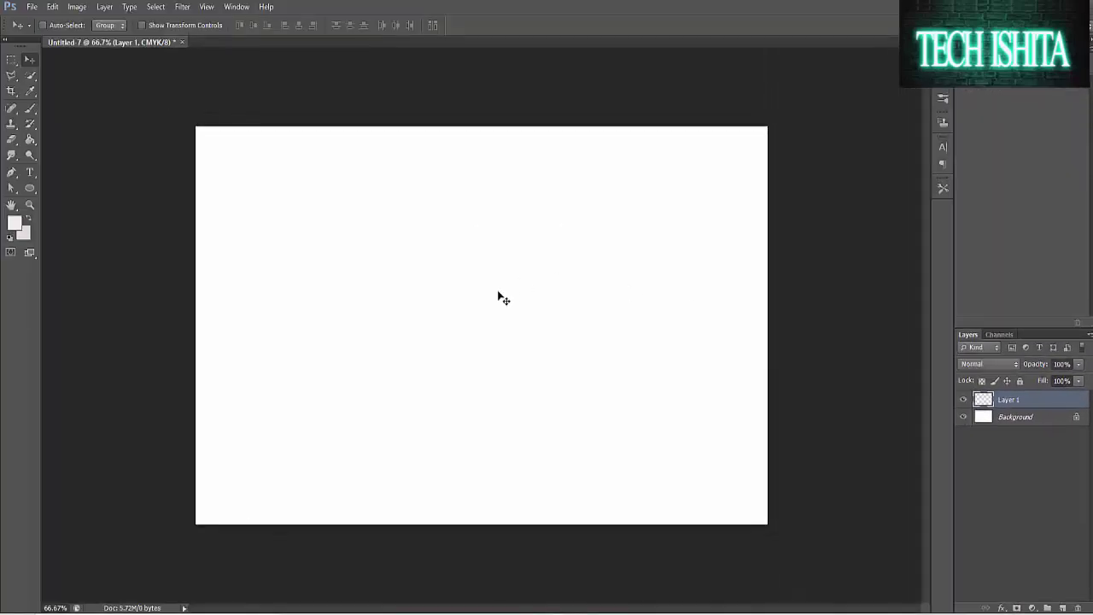
Make a rectangular selection near the middle of the canvas and fill it on Layer 1 with light gray #efefef
left_click(11, 60)
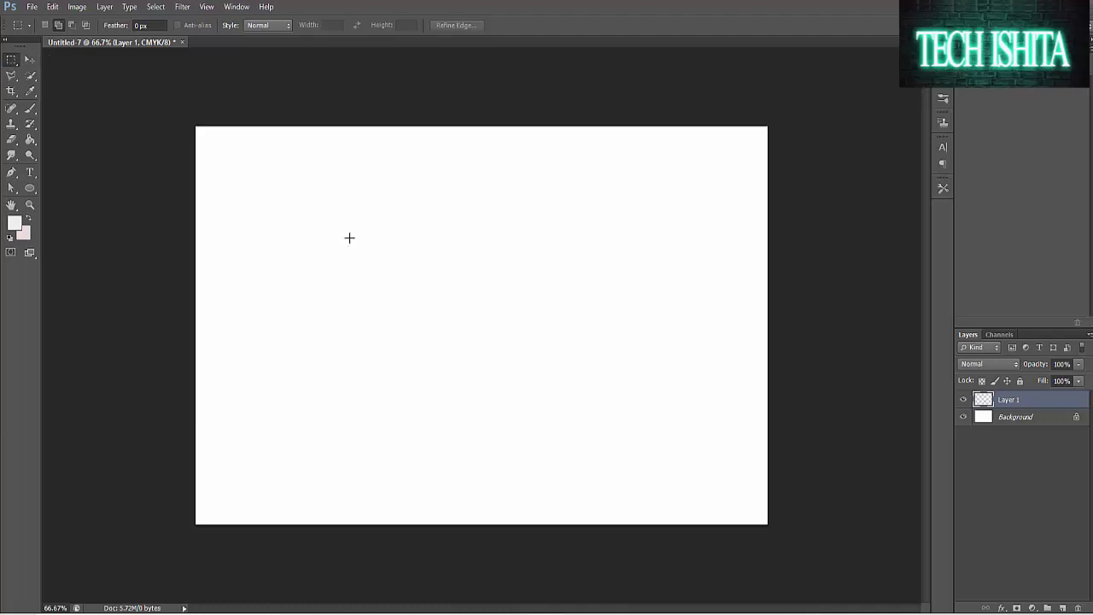
left_click_drag(349, 237, 592, 419)
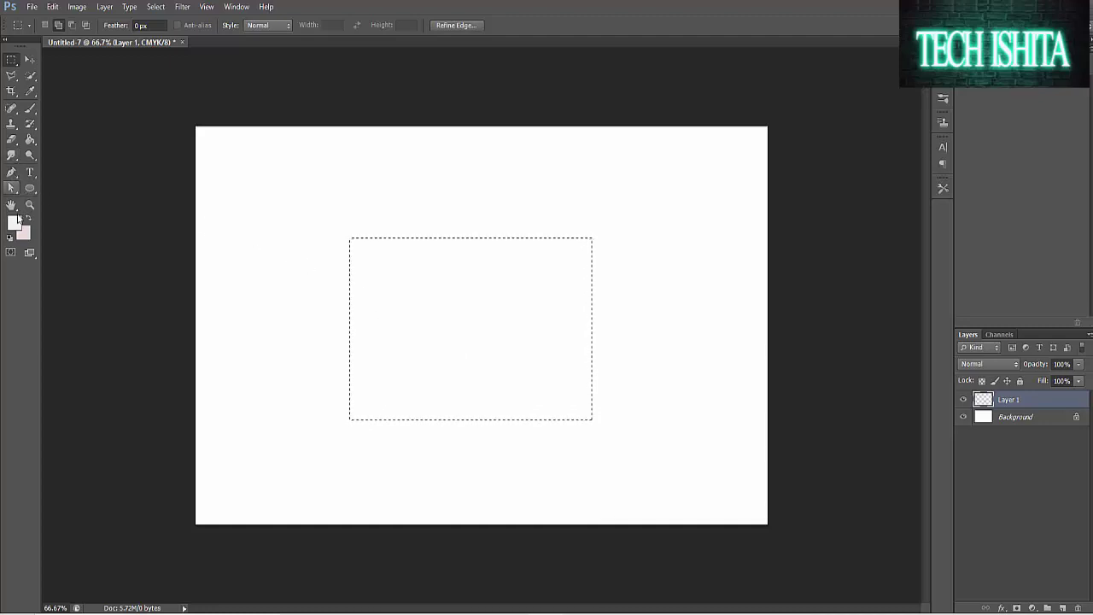
left_click(18, 225)
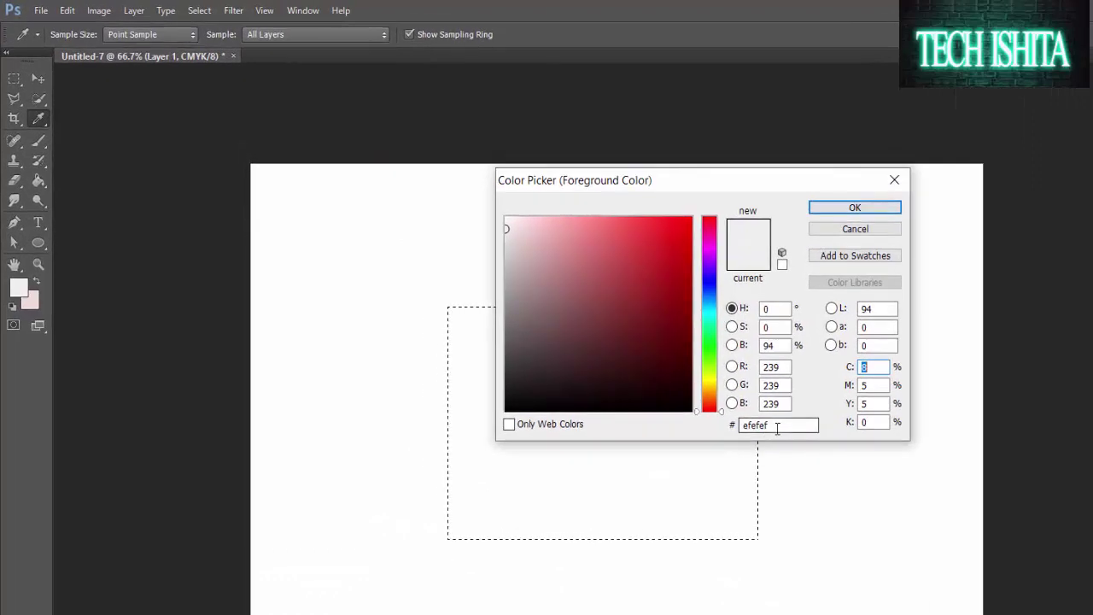
left_click(845, 208)
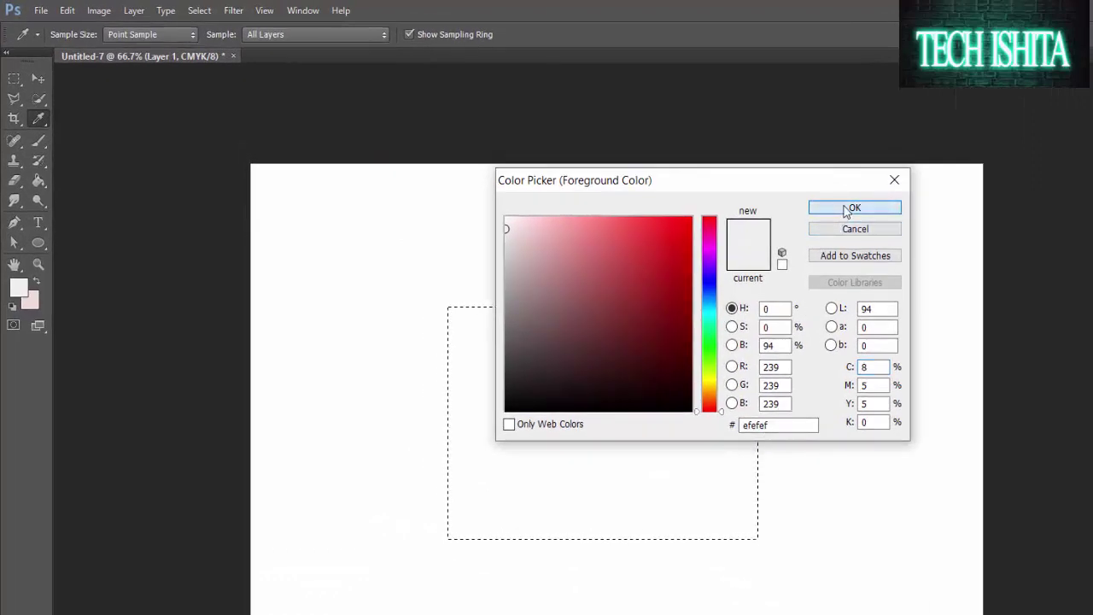
left_click(36, 187)
left_click(641, 399)
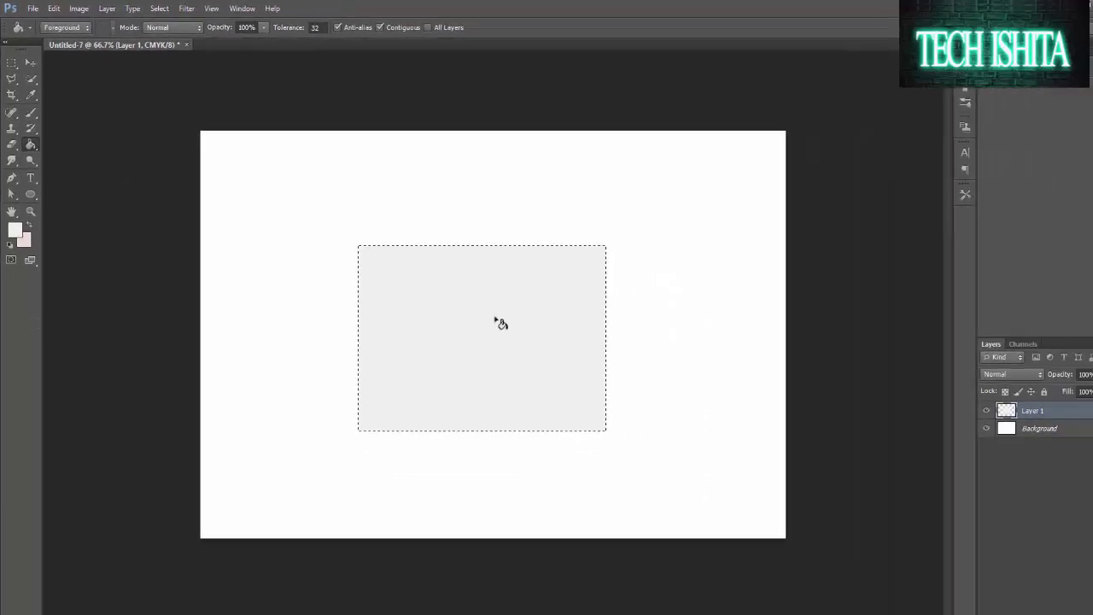
Center the gray rectangle on the canvas, deselect it, and place a duplicate flush against its left side
key("v")
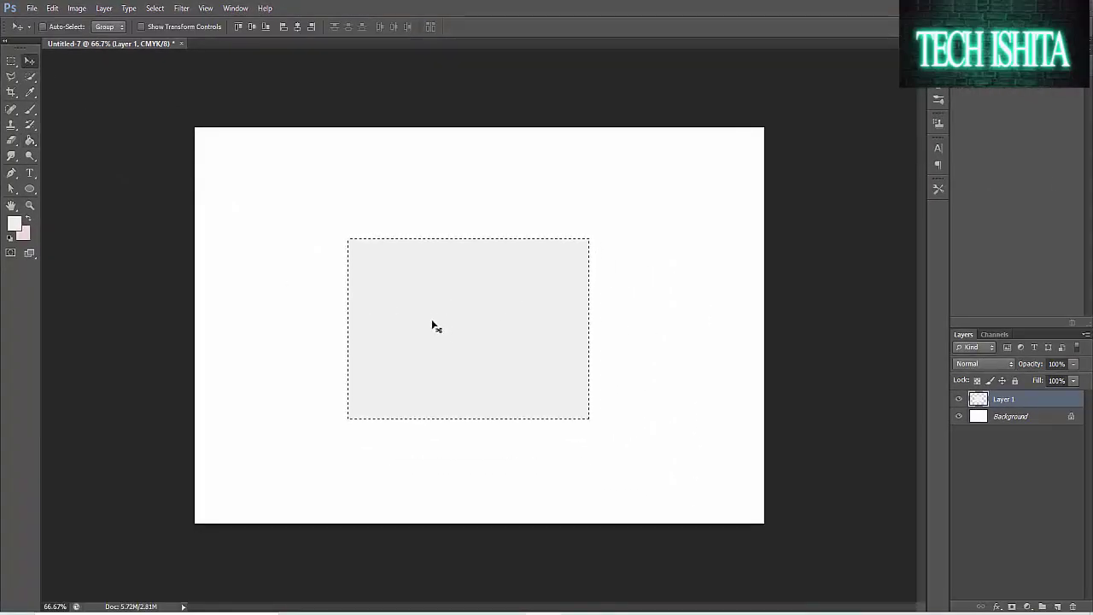
mouse_move(439, 322)
left_mouse_down()
mouse_move(450, 320)
mouse_move(441, 314)
left_mouse_up()
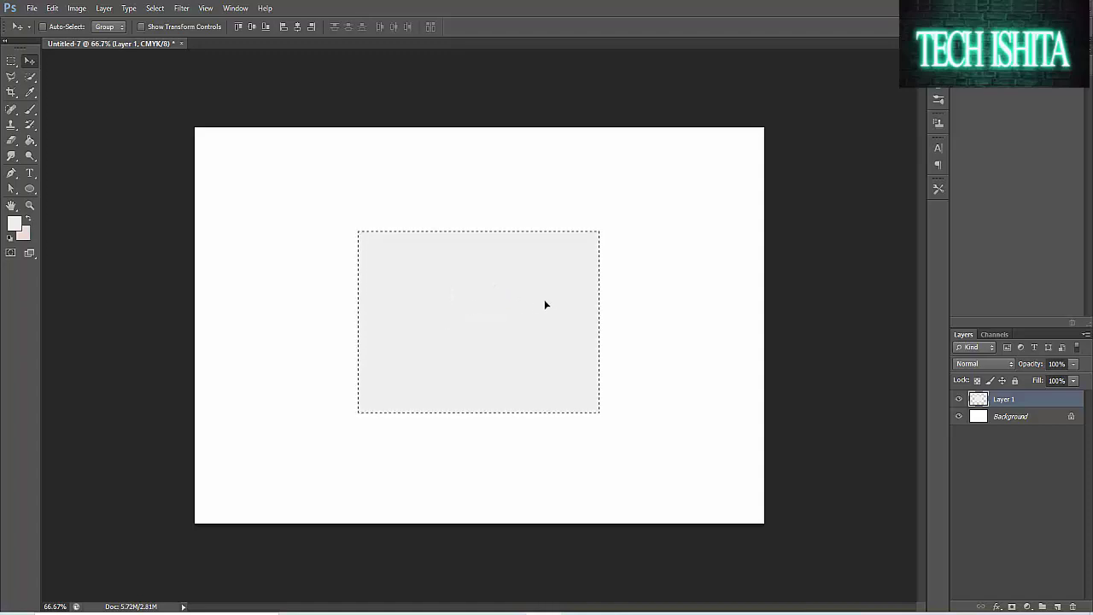
key("ctrl+d")
left_click_drag(500, 313, 178, 329)
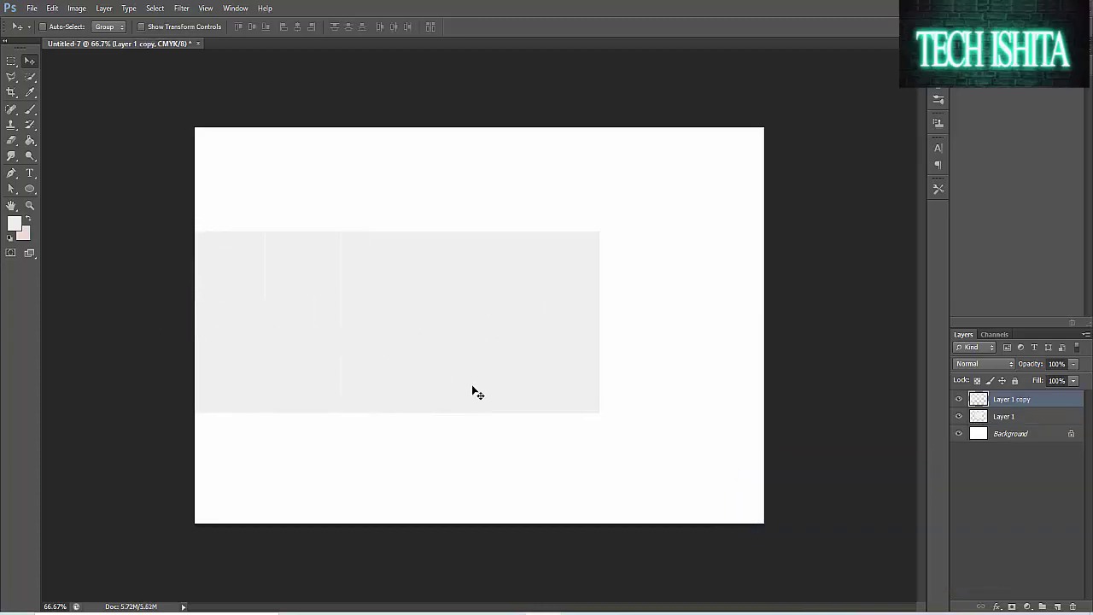
Recolor the left rectangle copy with the Paint Bucket, using #e4e4e4 as the foreground color
left_click(15, 224)
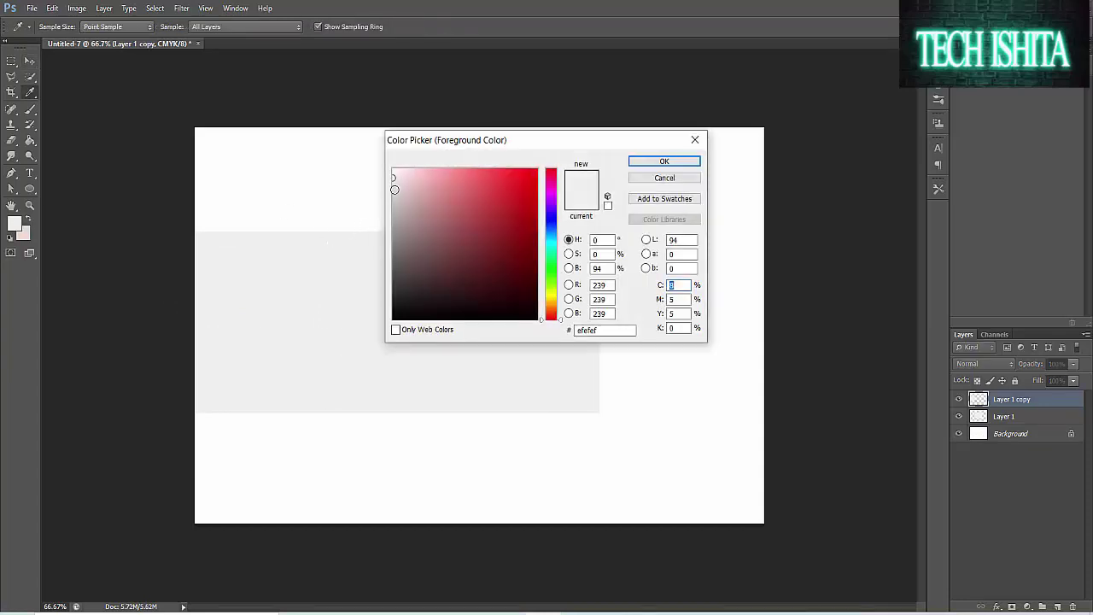
left_click(397, 194)
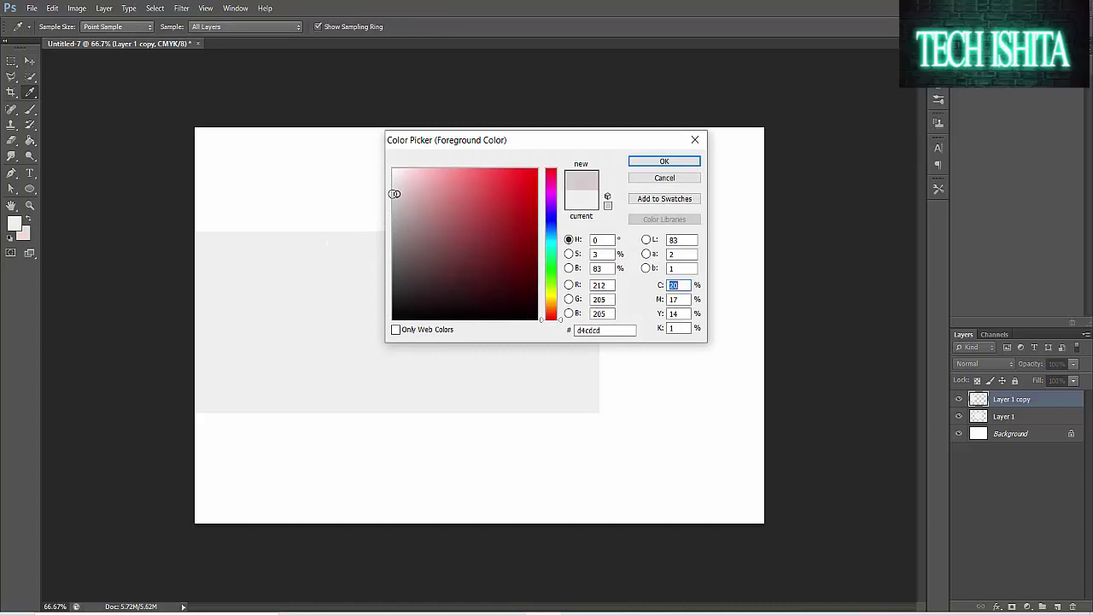
left_click(393, 194)
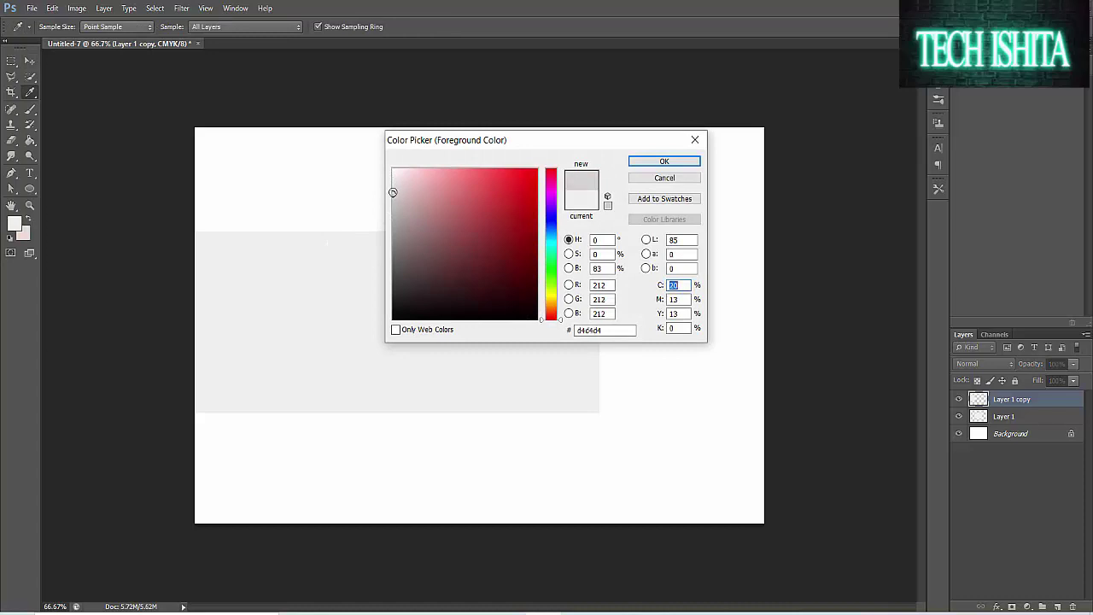
double_click(608, 330)
key("BackSpace")
type("d4")
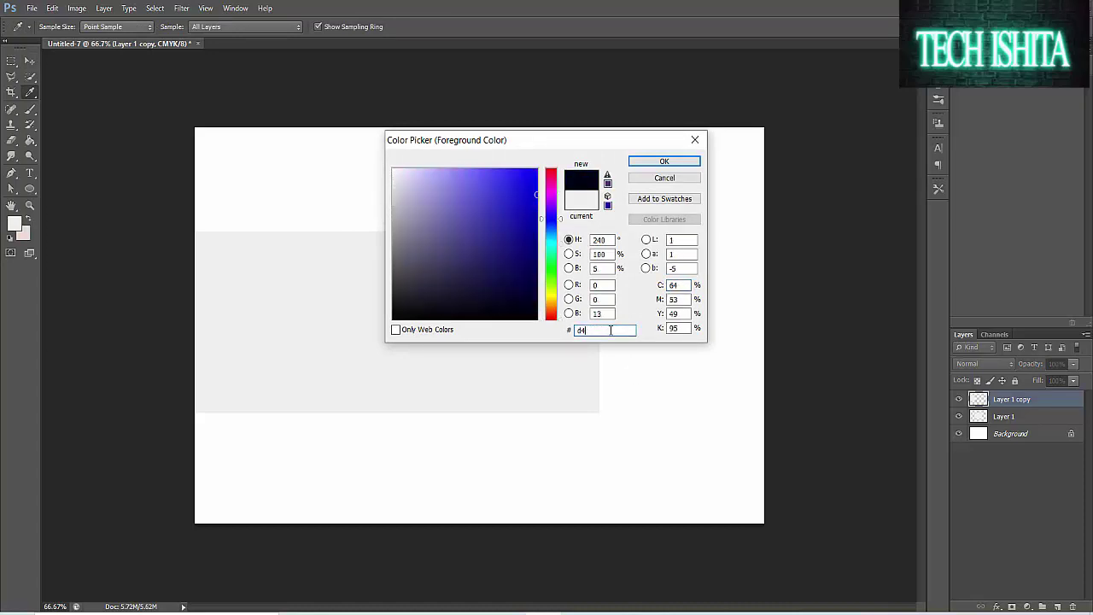
key("BackSpace")
key("BackSpace")
type("e4e")
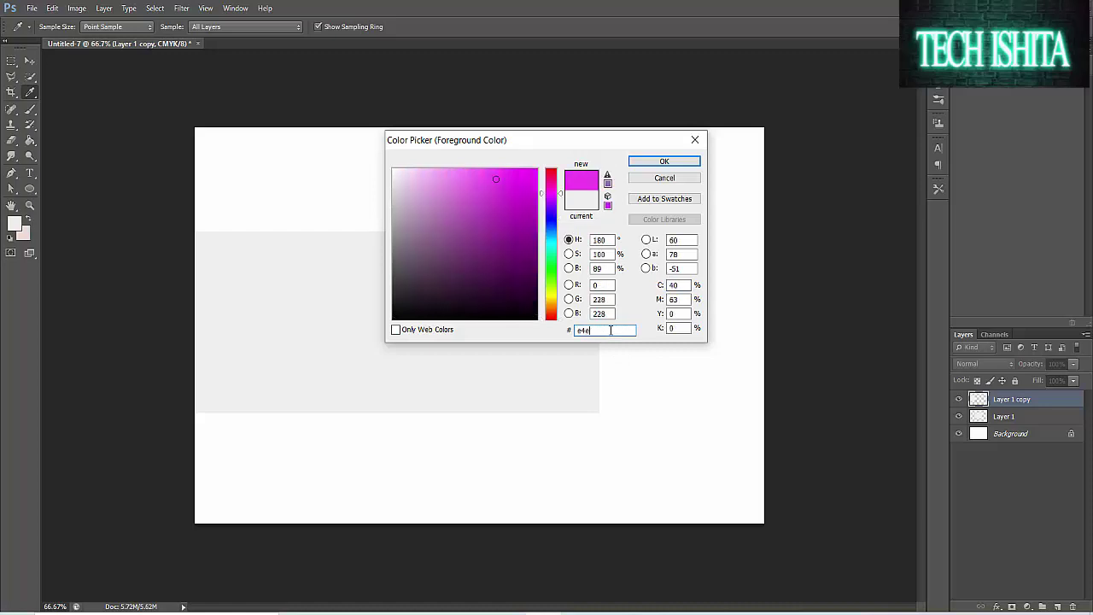
type("4e4")
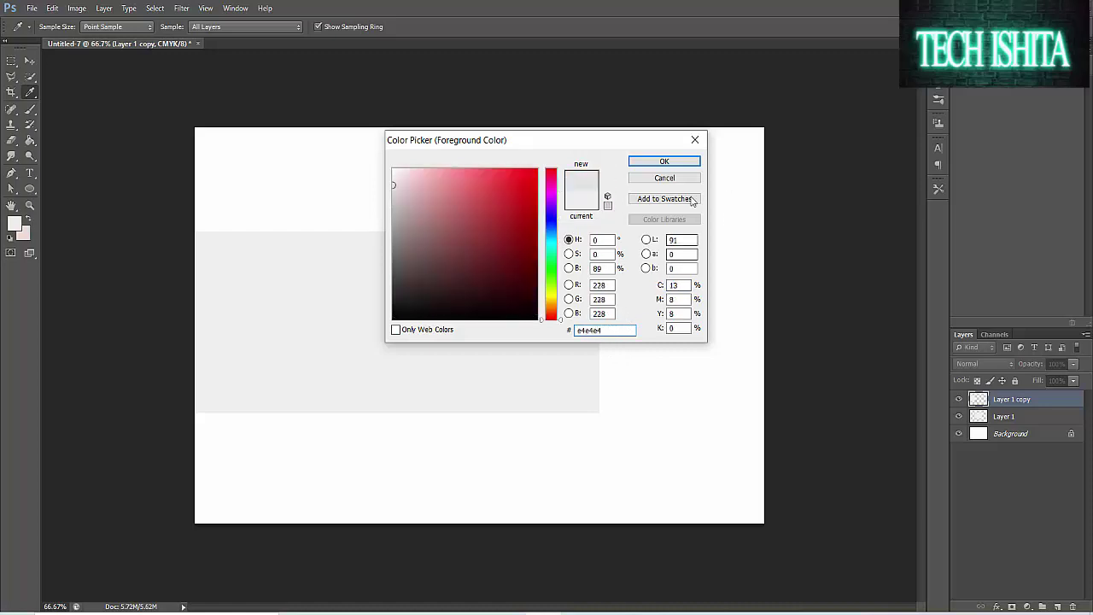
left_click(680, 163)
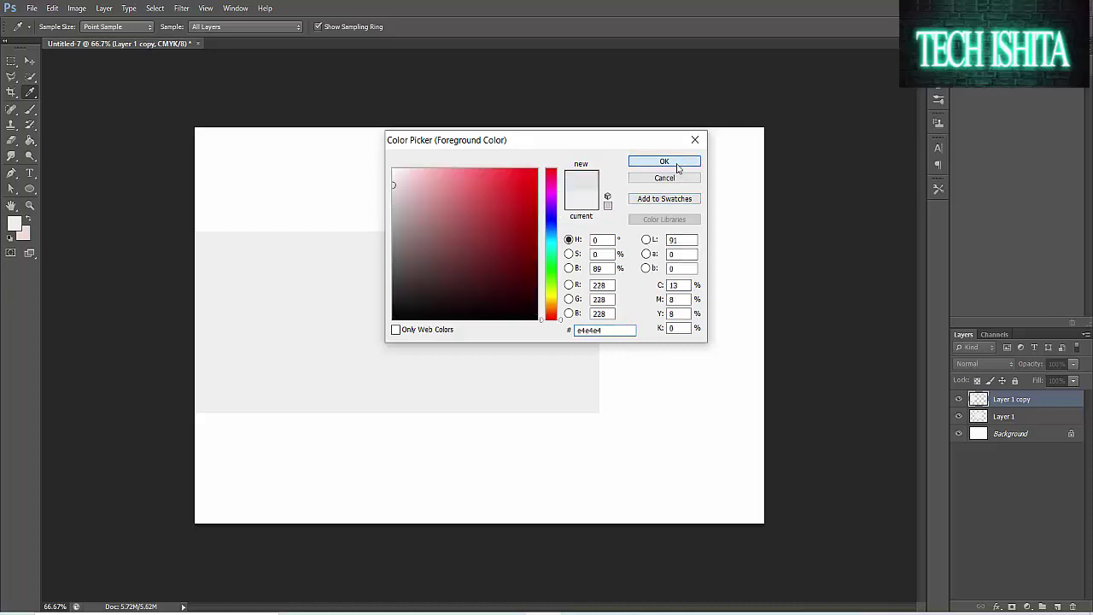
key("v")
left_click(31, 142)
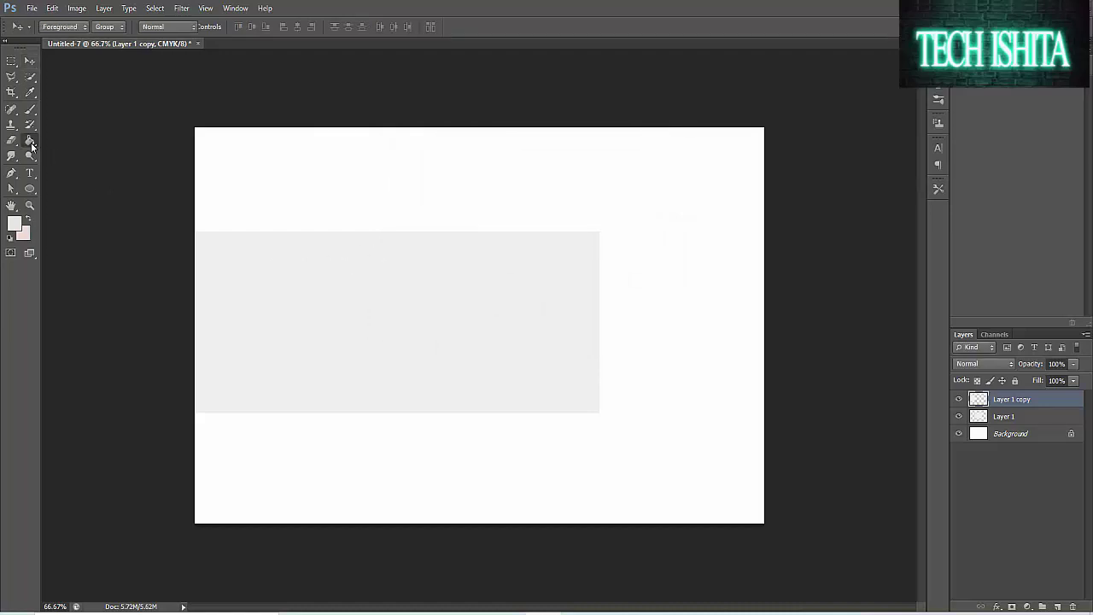
left_click(264, 335)
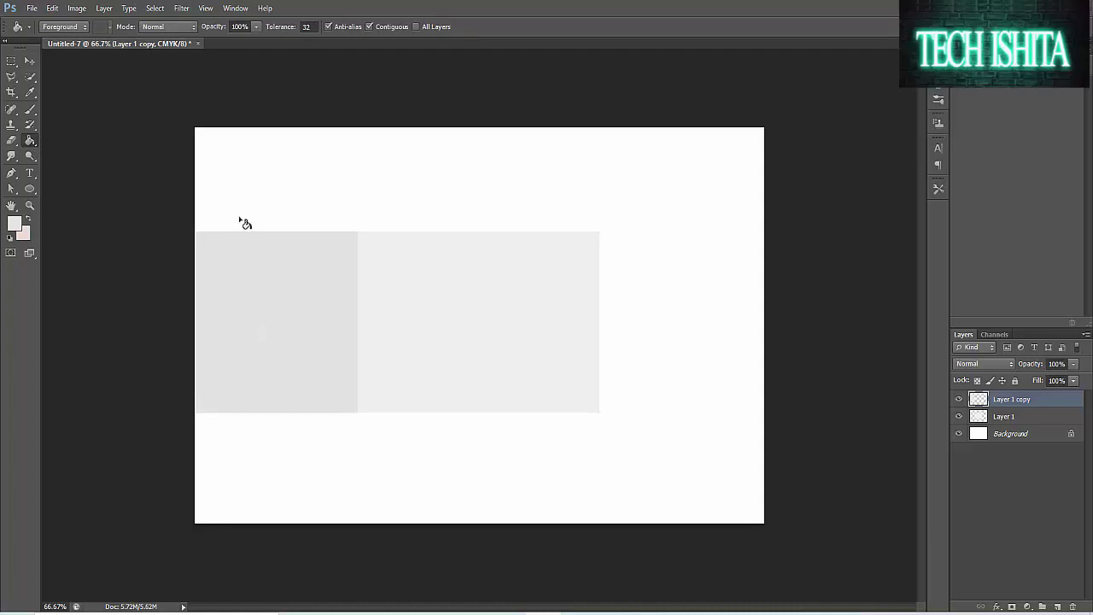
Try to apply a Perspective transform to the left rectangle copy from the middle of its outer edge
left_click(75, 8)
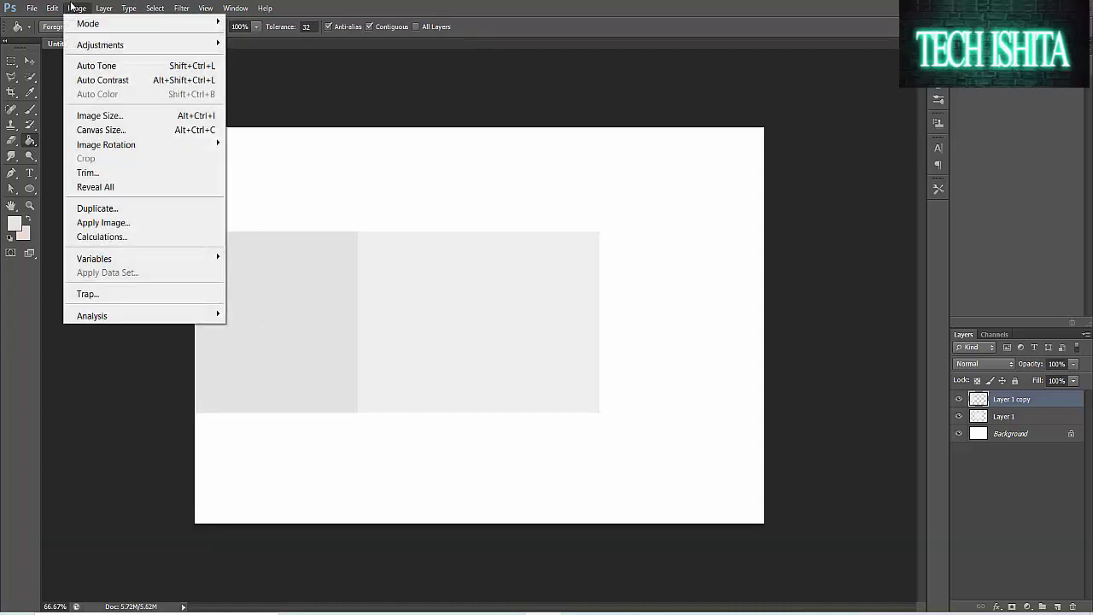
left_click(73, 8)
left_click(49, 8)
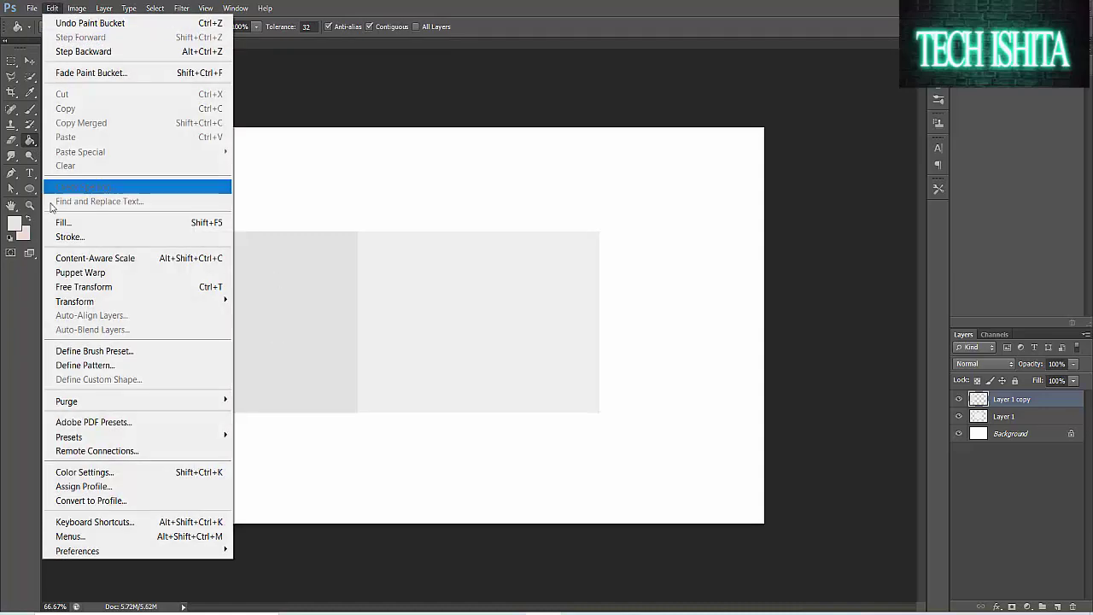
mouse_move(74, 301)
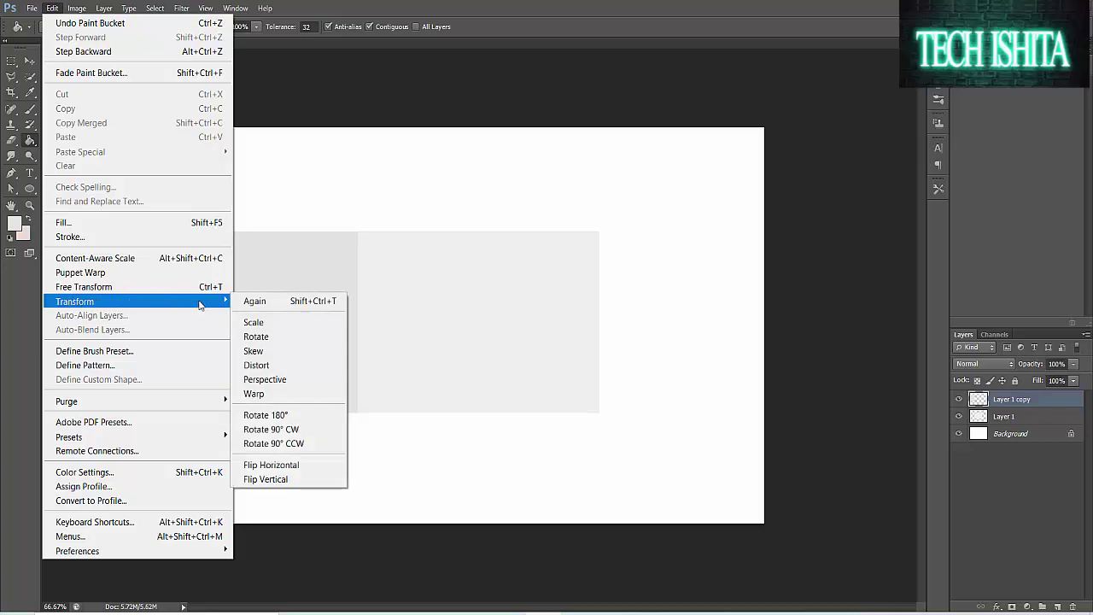
left_click(252, 381)
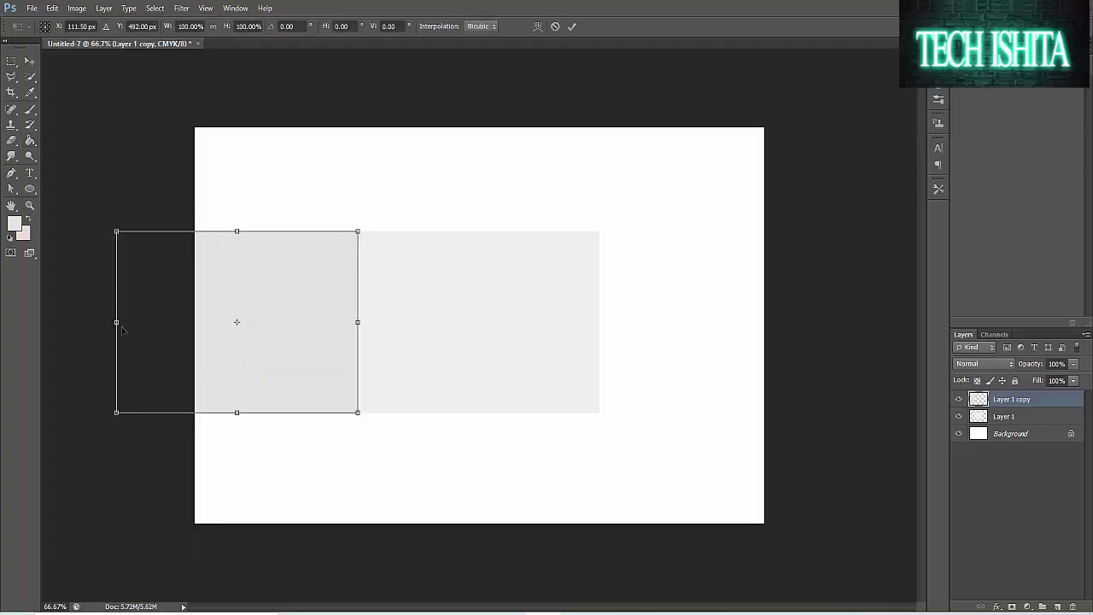
left_click_drag(116, 324, 136, 326)
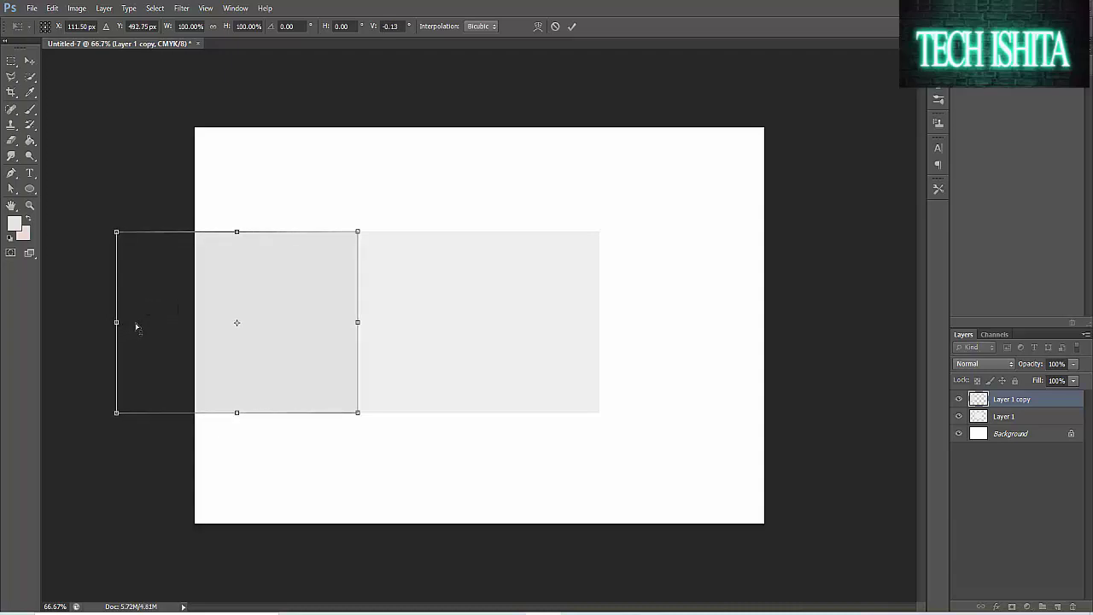
left_click(571, 25)
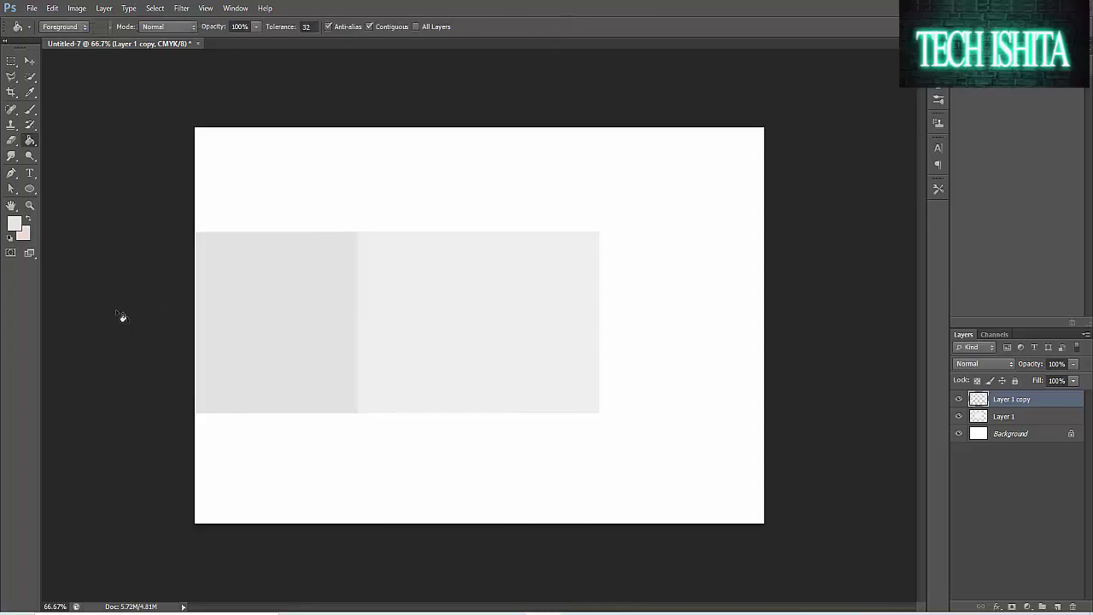
Apply a Perspective transform to the left rectangle, stretching its outer edge to about 179% height to form a side wall
left_click(51, 8)
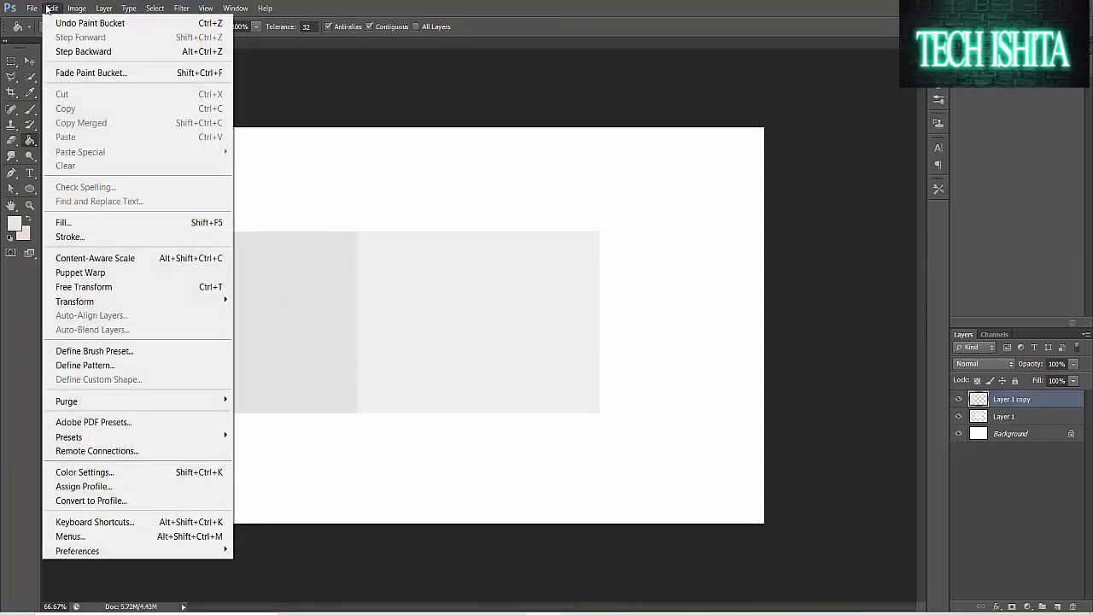
mouse_move(98, 303)
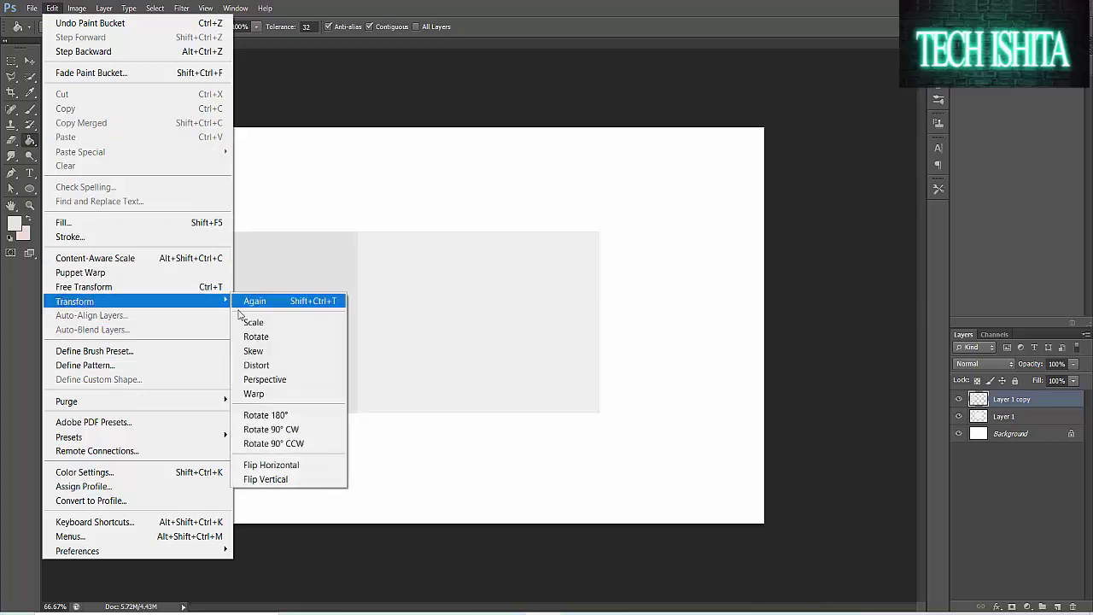
left_click(259, 381)
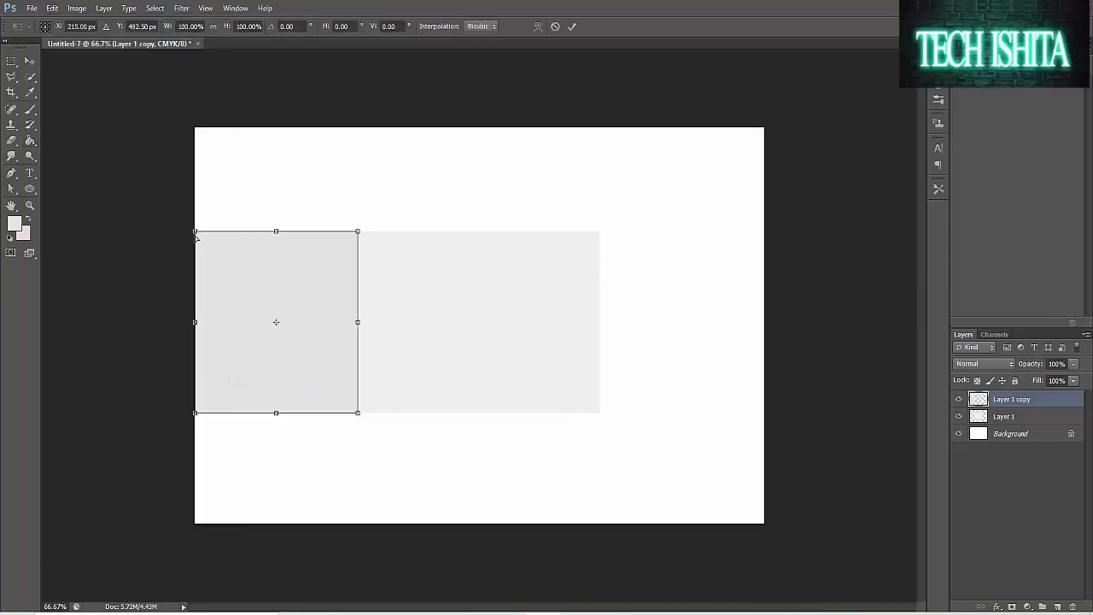
left_click_drag(197, 230, 197, 160)
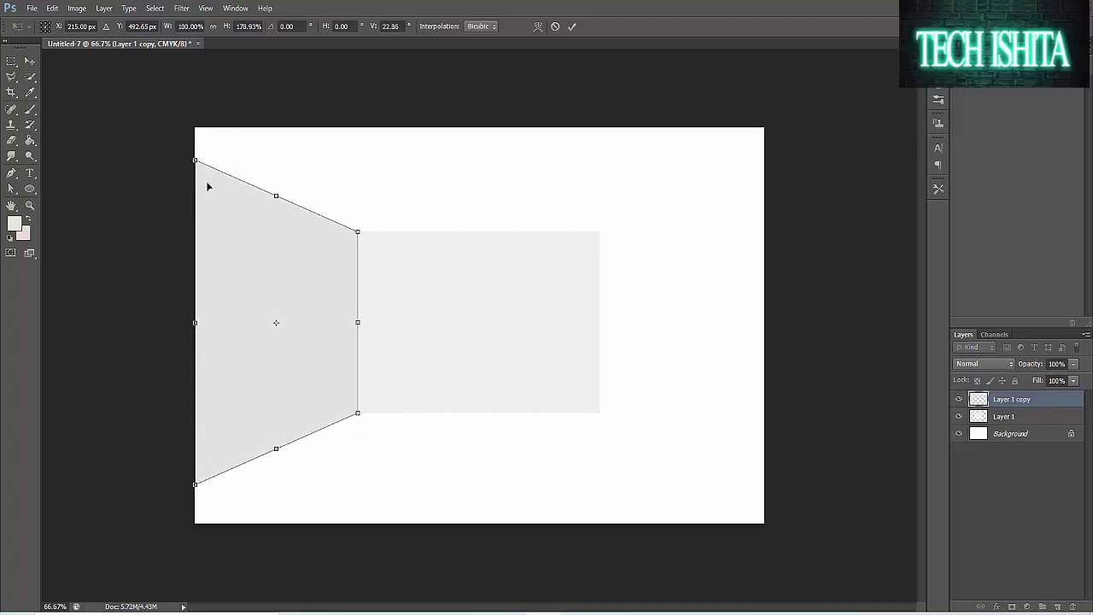
left_click(572, 26)
key("g")
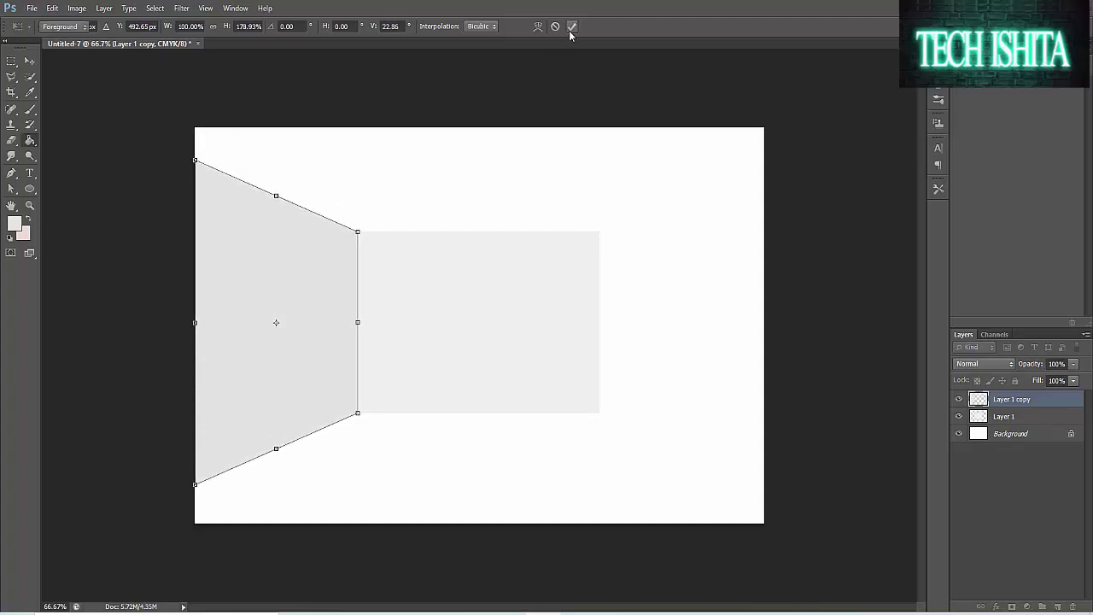
Duplicate the left wall, flip the copy horizontally, and place it against the right side of the central rectangle
left_click(29, 61)
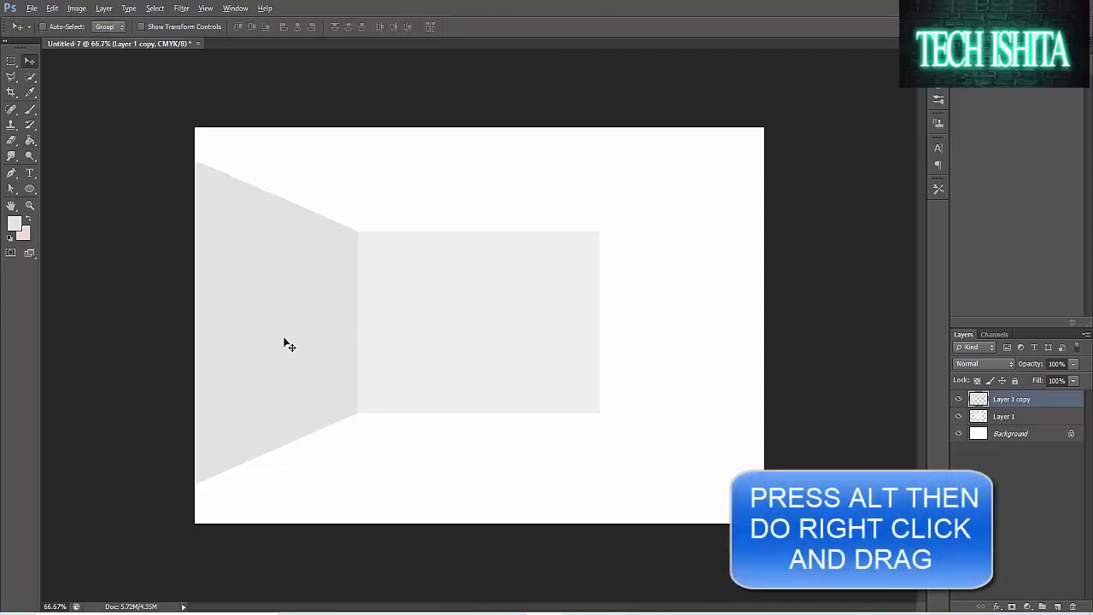
left_click_drag(256, 341, 331, 341)
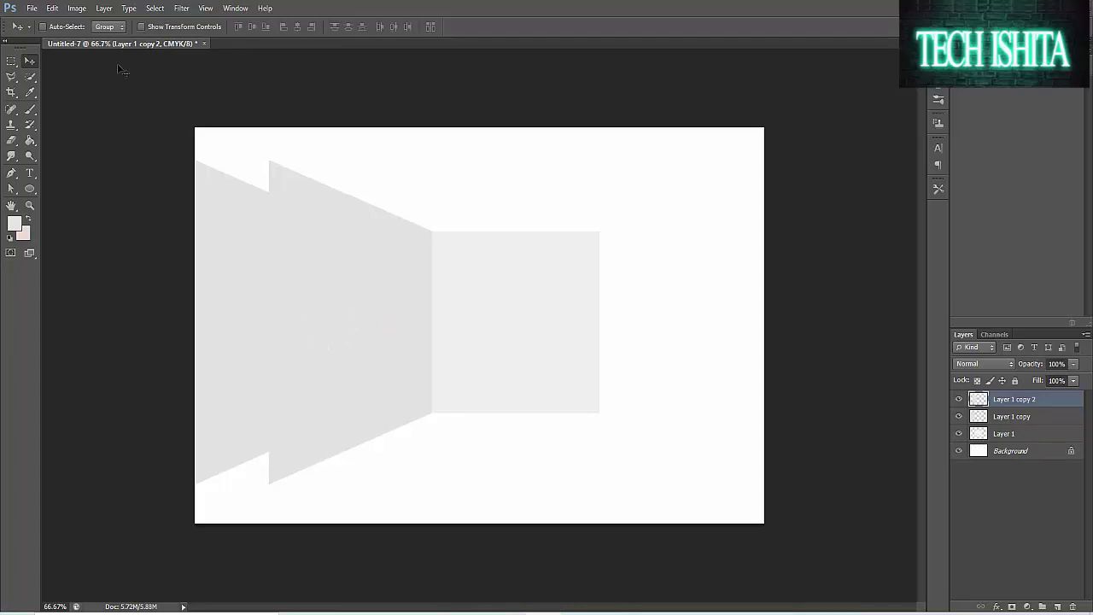
left_click(51, 9)
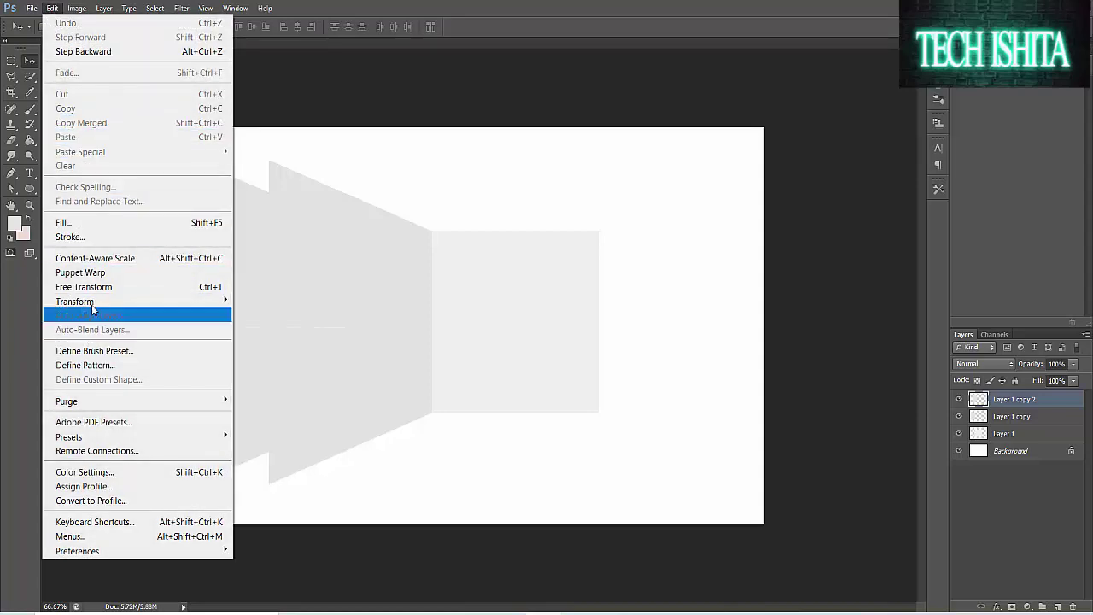
mouse_move(151, 302)
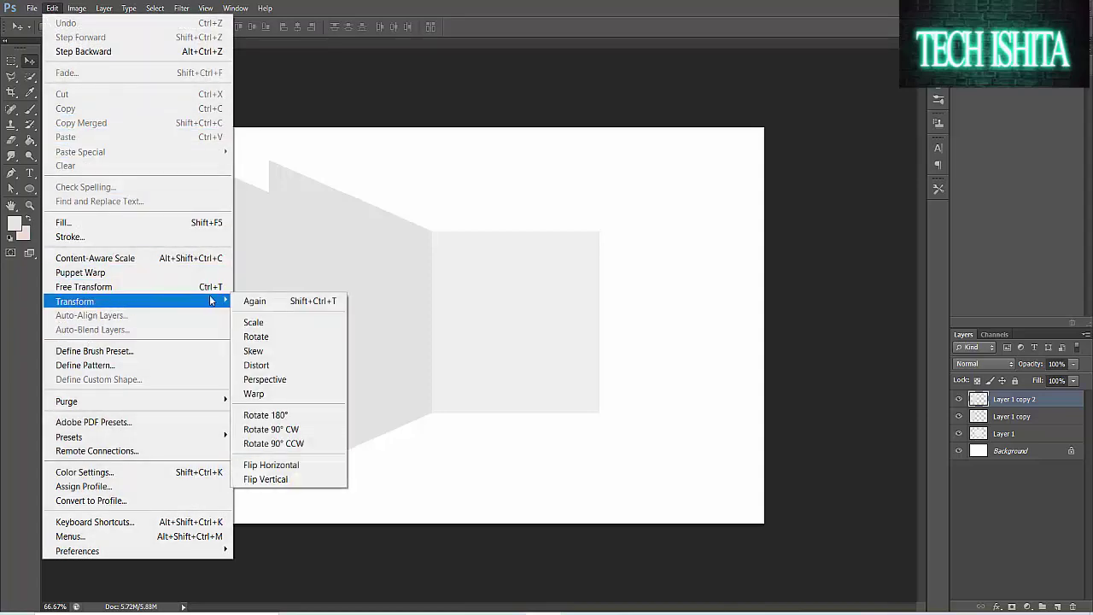
left_click(249, 464)
left_click_drag(371, 308, 702, 302)
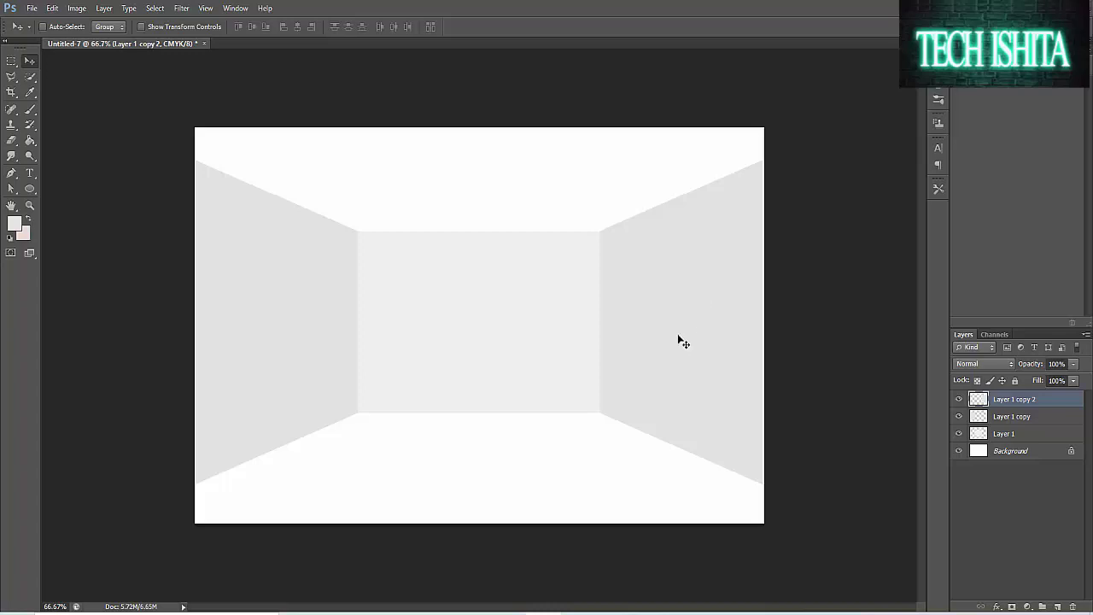
Add a new layer just above the Background and rename the central rectangle's layer "Back wall"
left_click(996, 451)
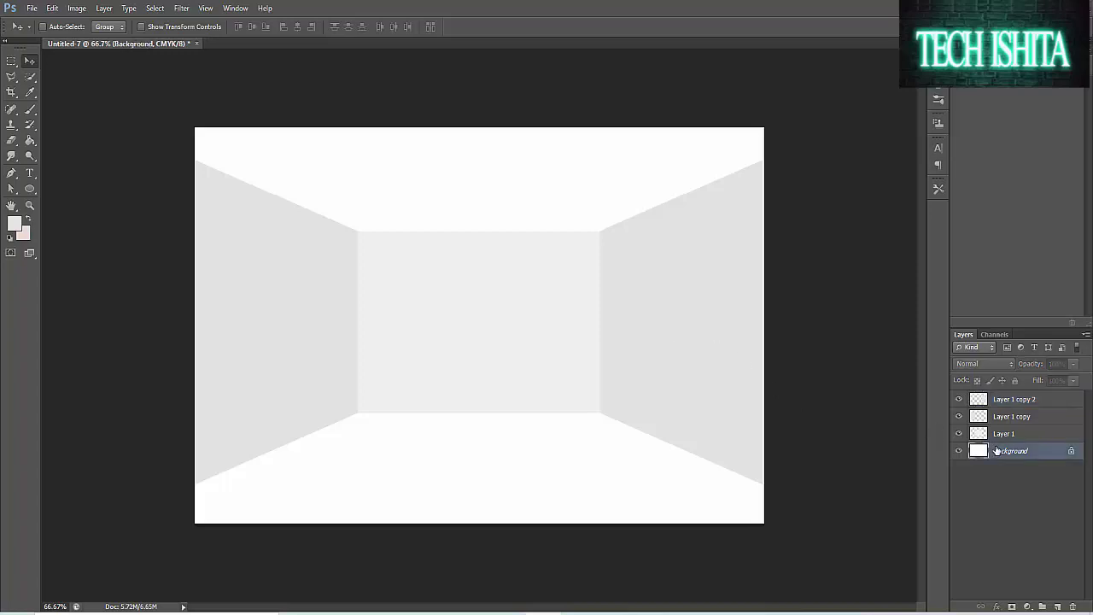
left_click(1059, 607)
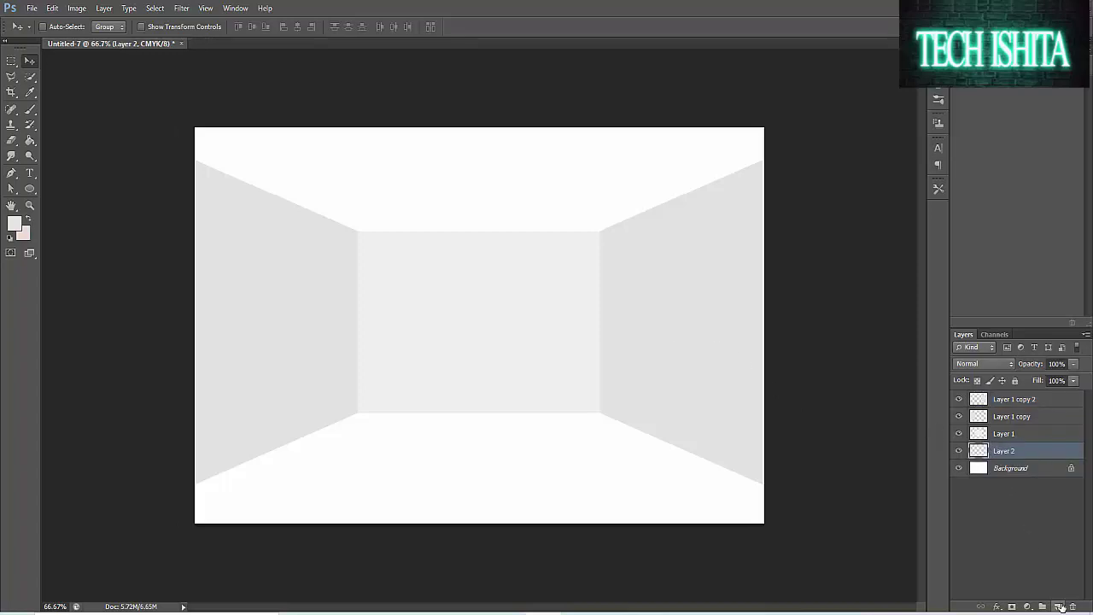
double_click(1004, 434)
right_click(1011, 433)
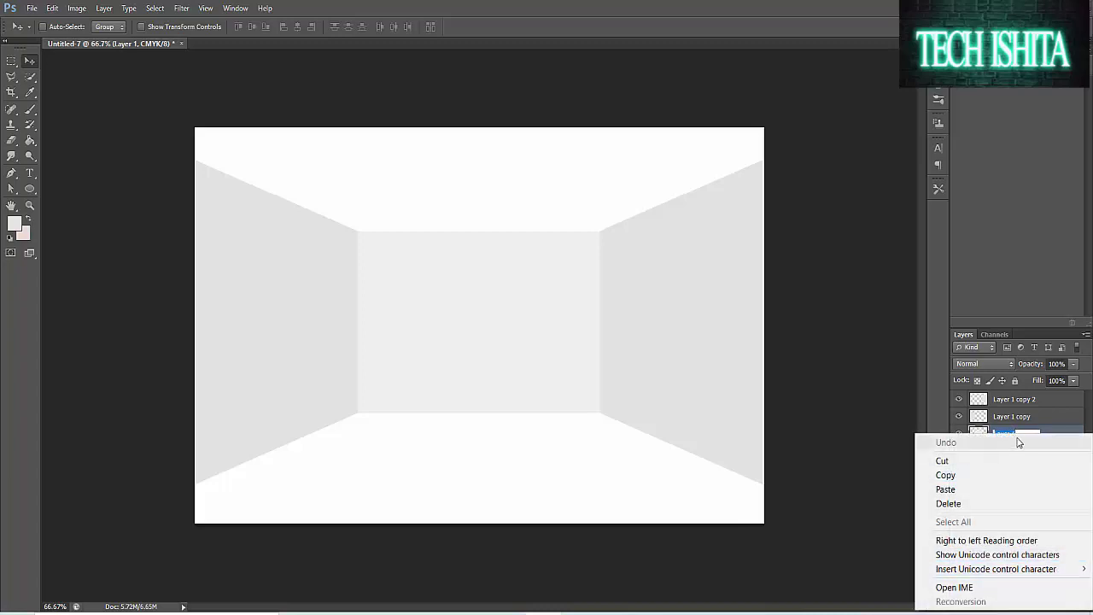
left_click(1023, 433)
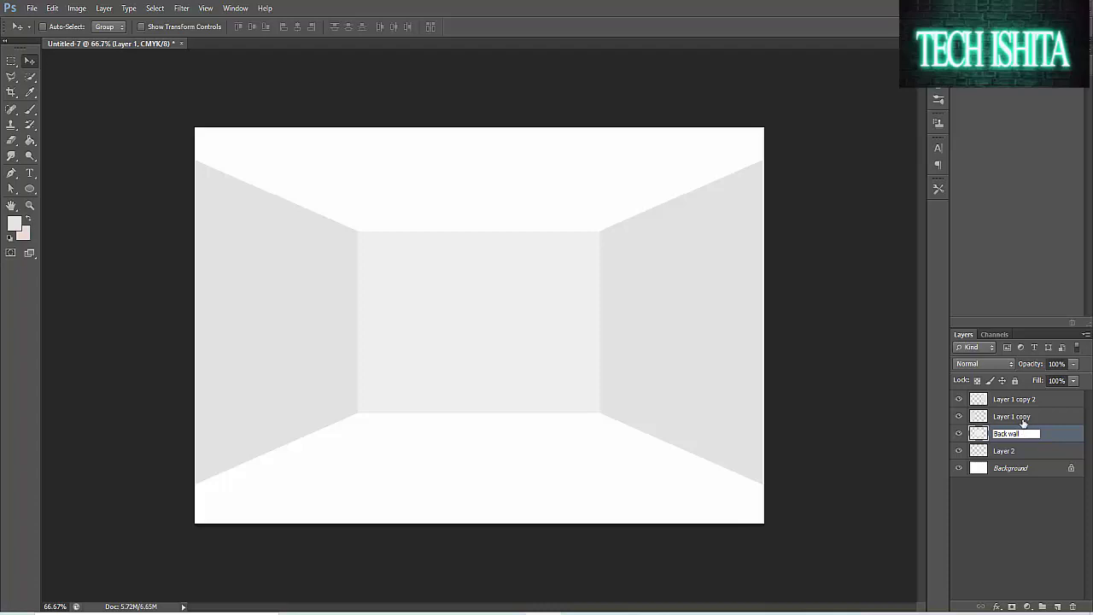
key("Return")
Rename the "Layer 1 copy" layer "Rightwall" and the "Layer 1 copy 2" layer "left wall"
double_click(1011, 417)
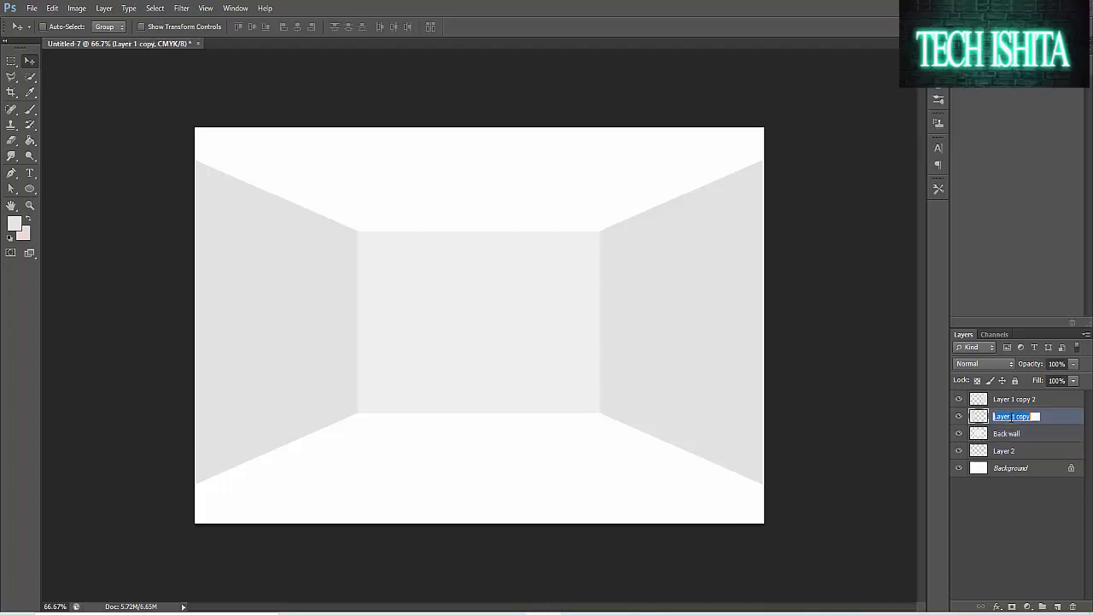
type("Rightwall")
key("Return")
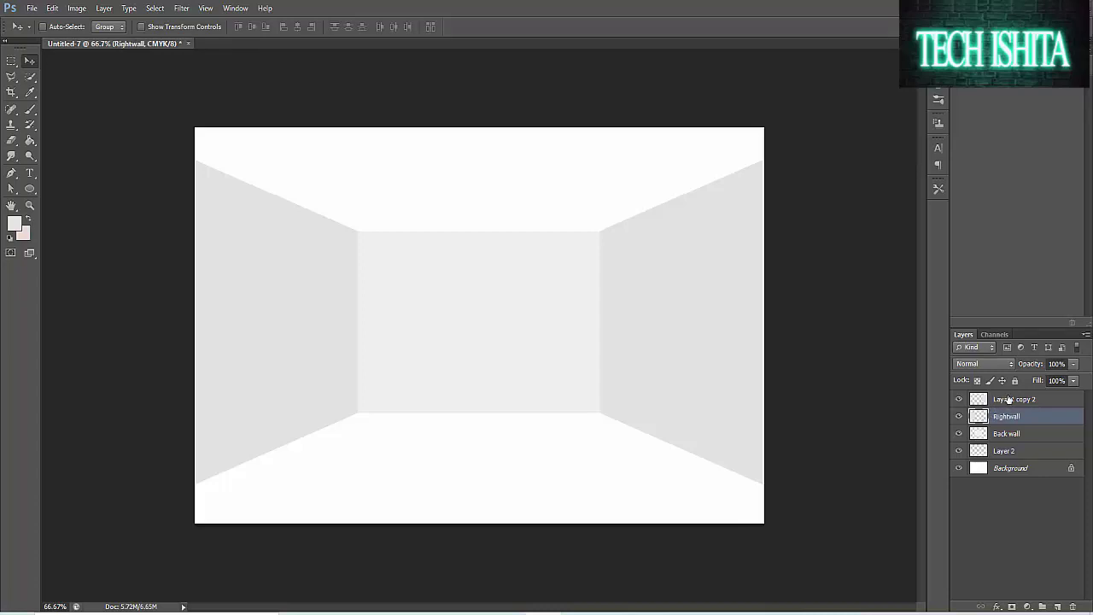
double_click(1008, 399)
key("BackSpace")
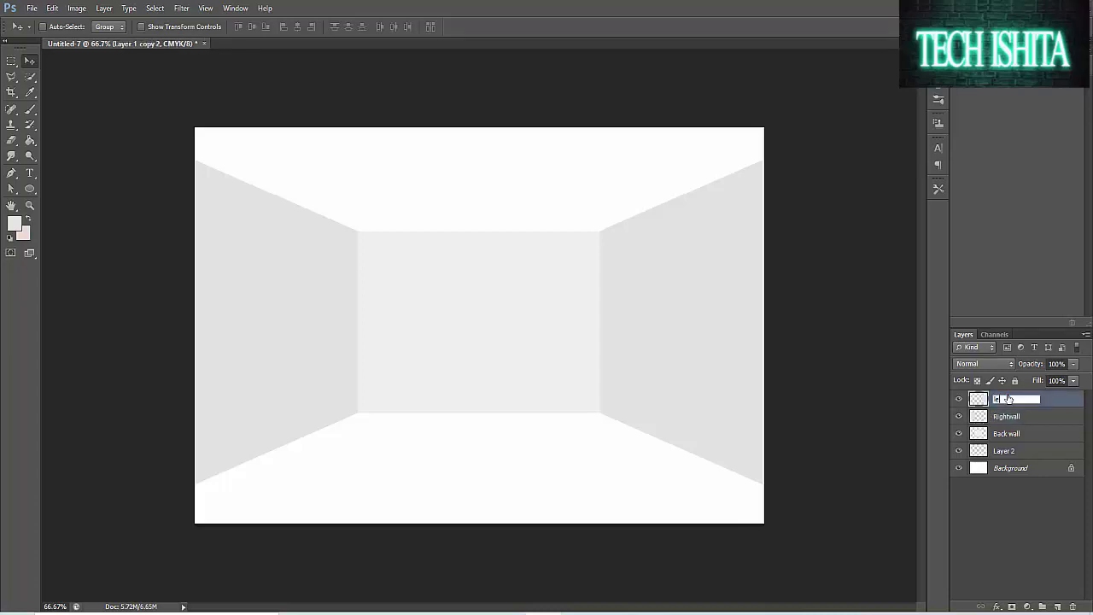
type("left wall")
key("Return")
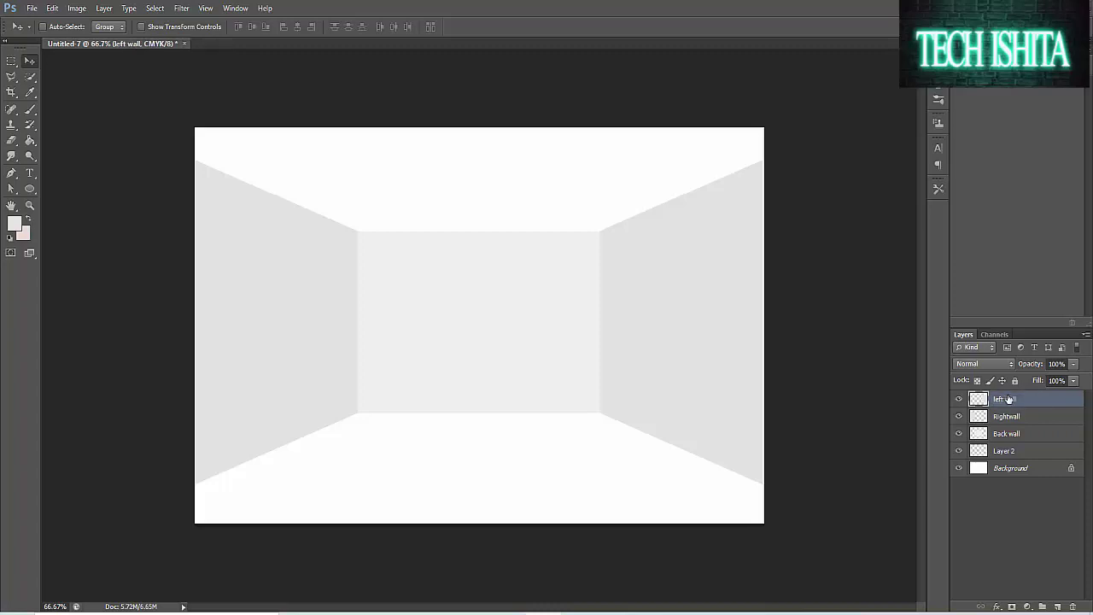
Rename the empty "Layer 2" layer "Roof"
double_click(1005, 450)
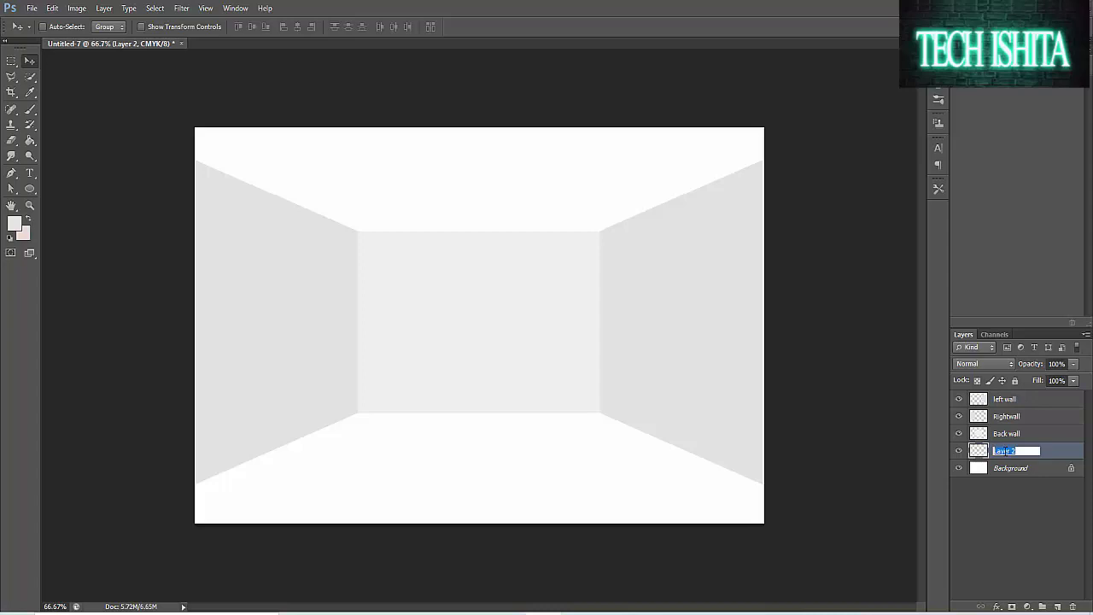
type("B")
type("oof")
key("Return")
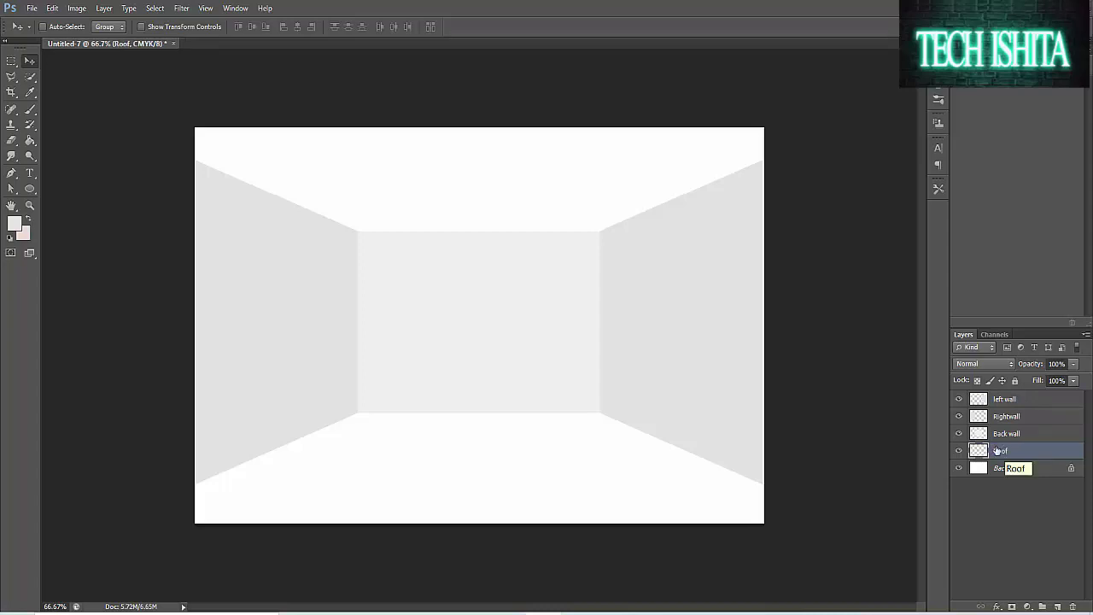
Marquee-select a full-width strip about 1 in tall, from the canvas's upper edge to just below the back wall's upper edge
left_click(10, 61)
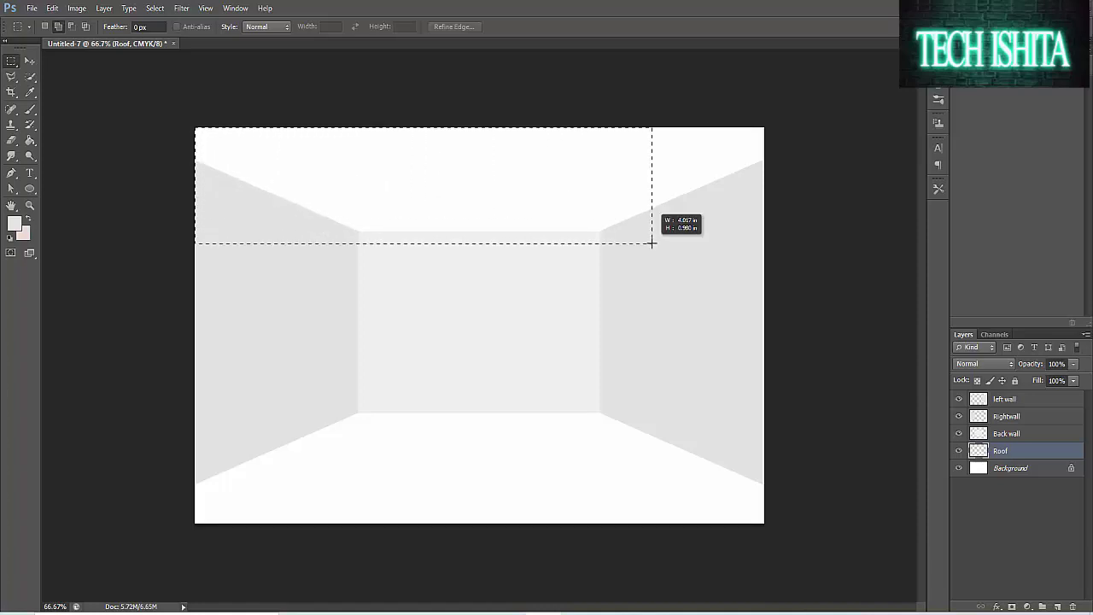
left_click_drag(652, 242, 783, 240)
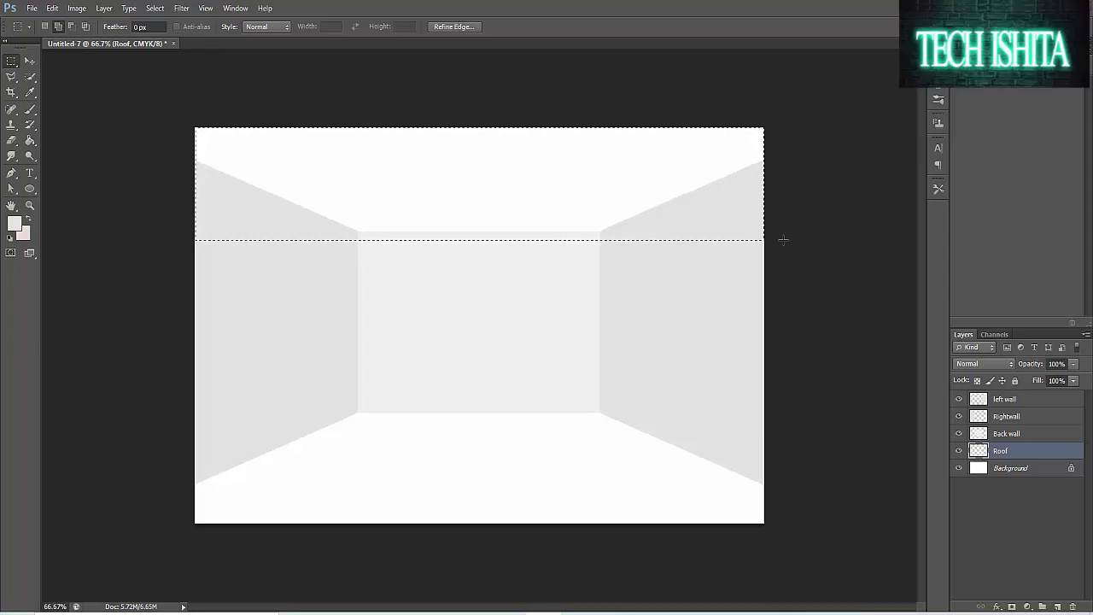
Set the foreground color to #d6d6d6 and fill the selected strip on the Roof layer with the Paint Bucket
left_click(14, 225)
left_click(617, 331)
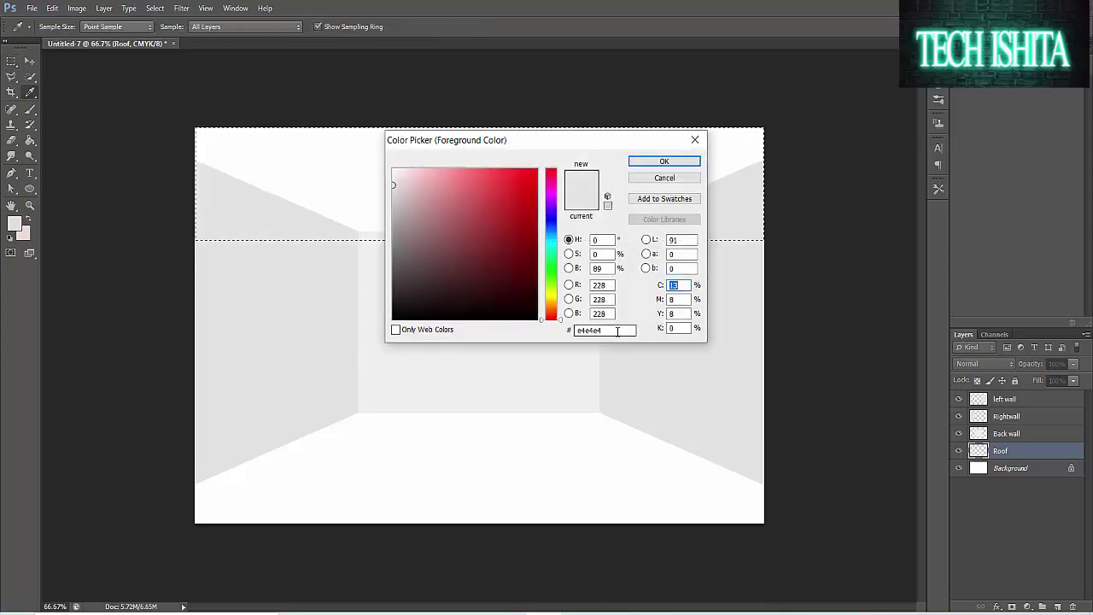
left_click(617, 330)
key("BackSpace")
key("BackSpace")
key("BackSpace")
key("BackSpace")
key("BackSpace")
key("BackSpace")
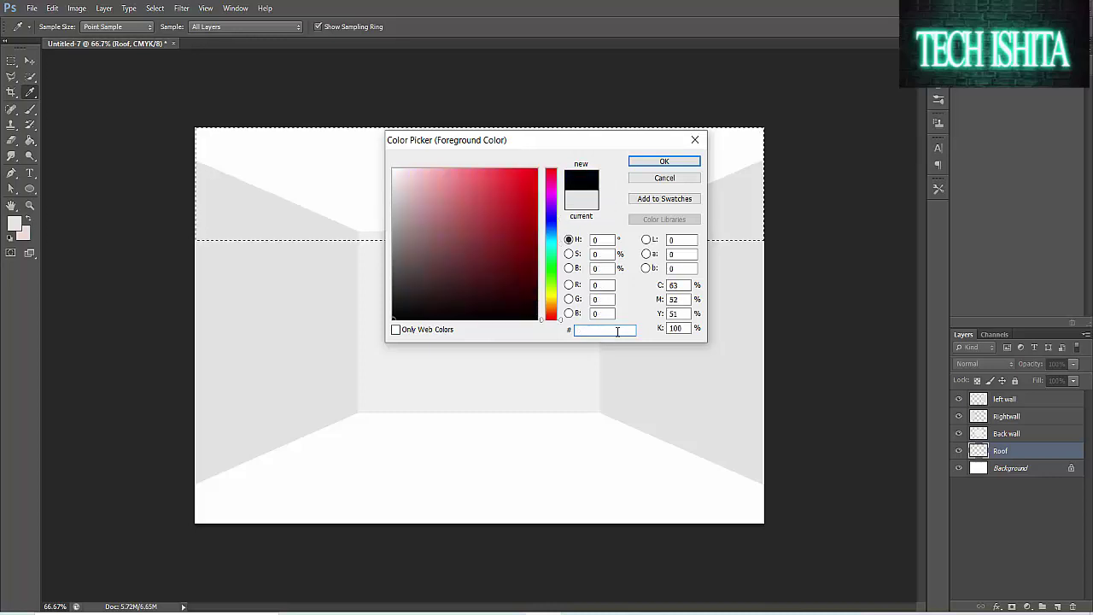
type("d")
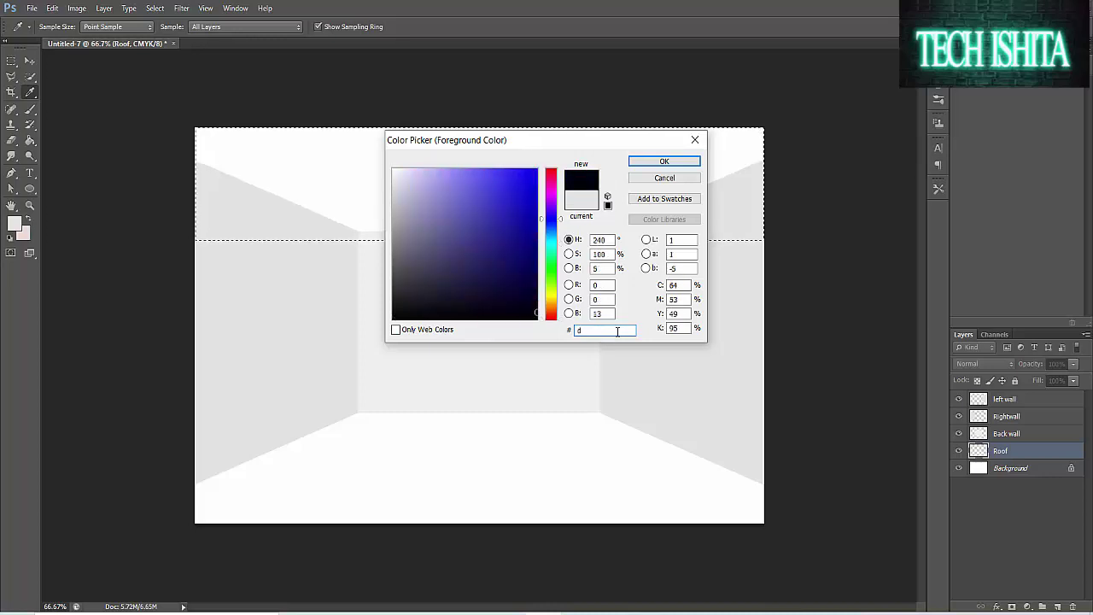
type("6d")
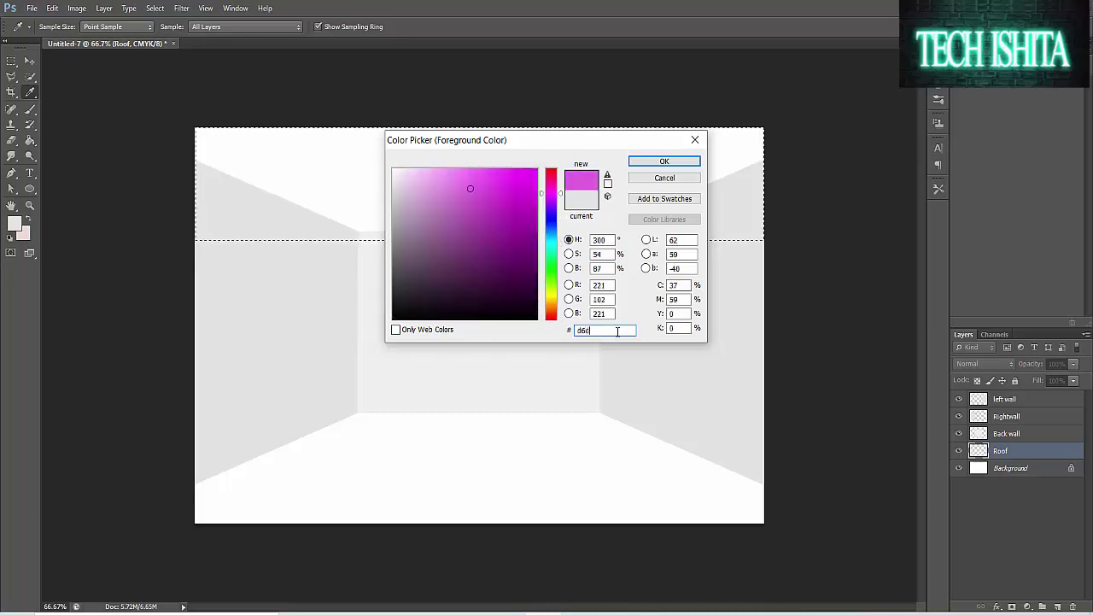
type("6d6")
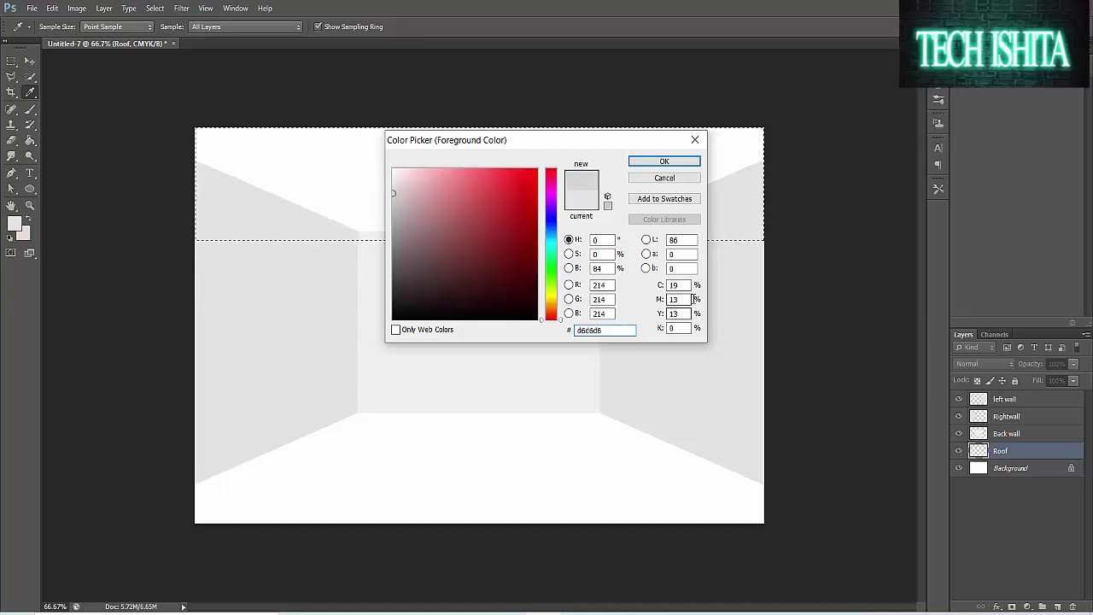
left_click(664, 162)
key("m")
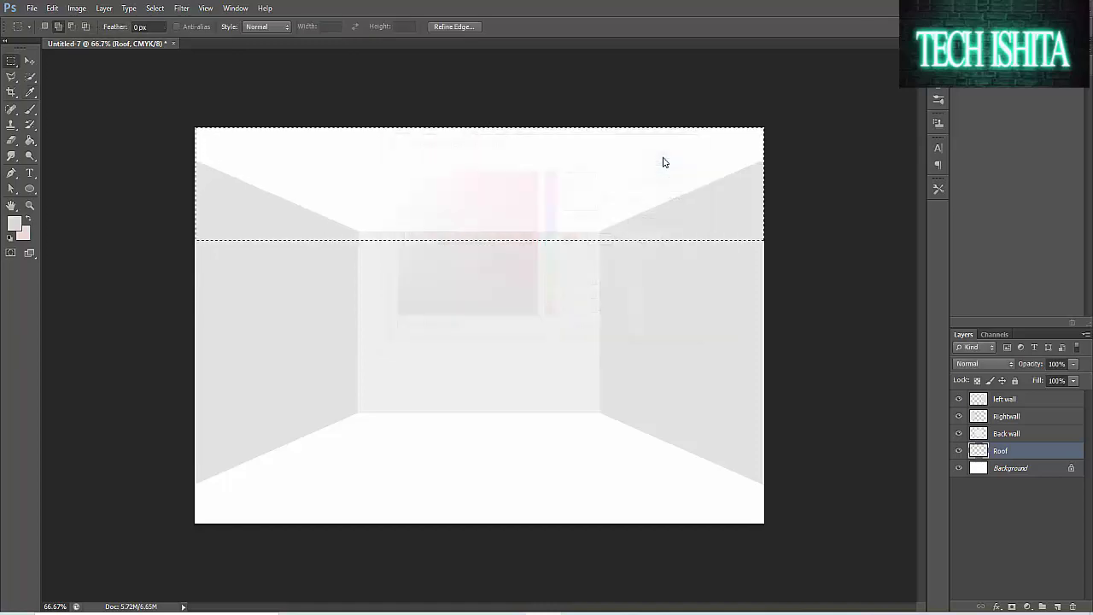
left_click(30, 140)
left_click(300, 190)
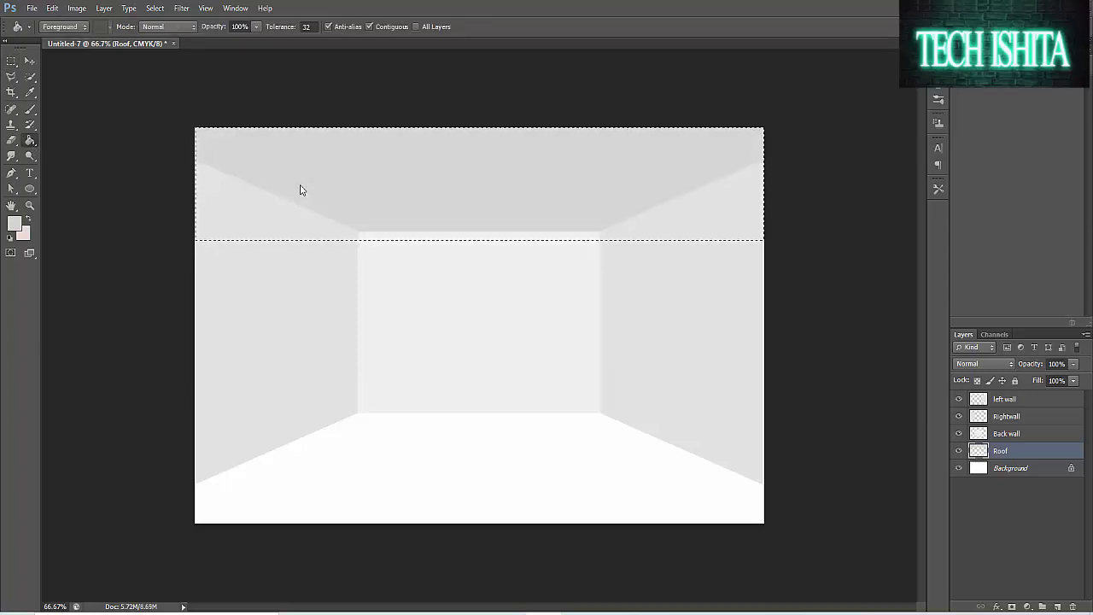
Fill the selected strip on the Roof layer with the darker gray #cecdcd using the Paint Bucket, and clear the selection
left_click(14, 222)
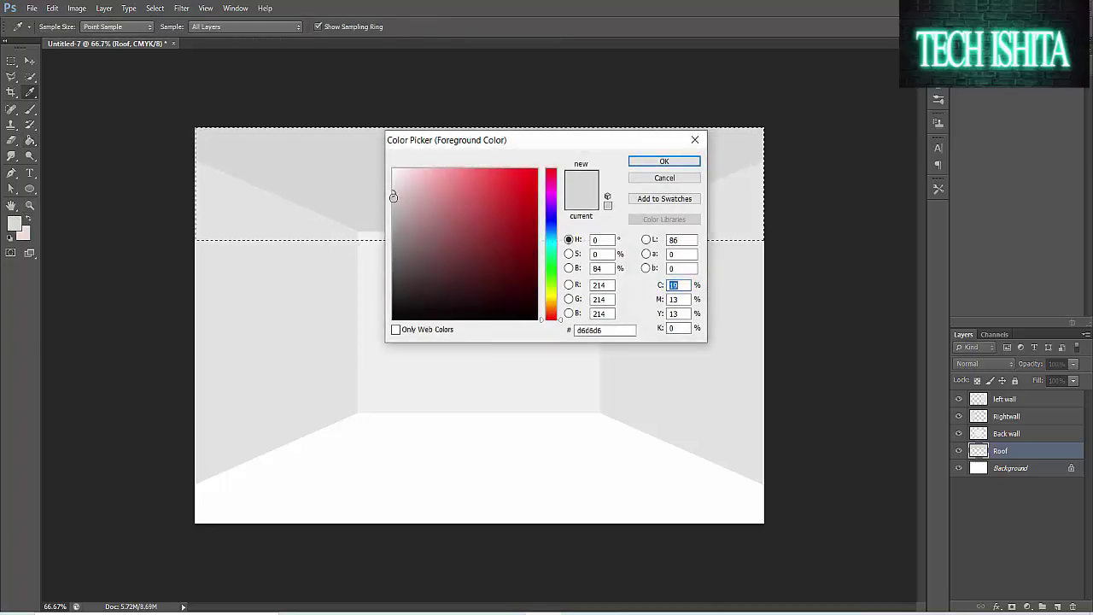
left_click(393, 197)
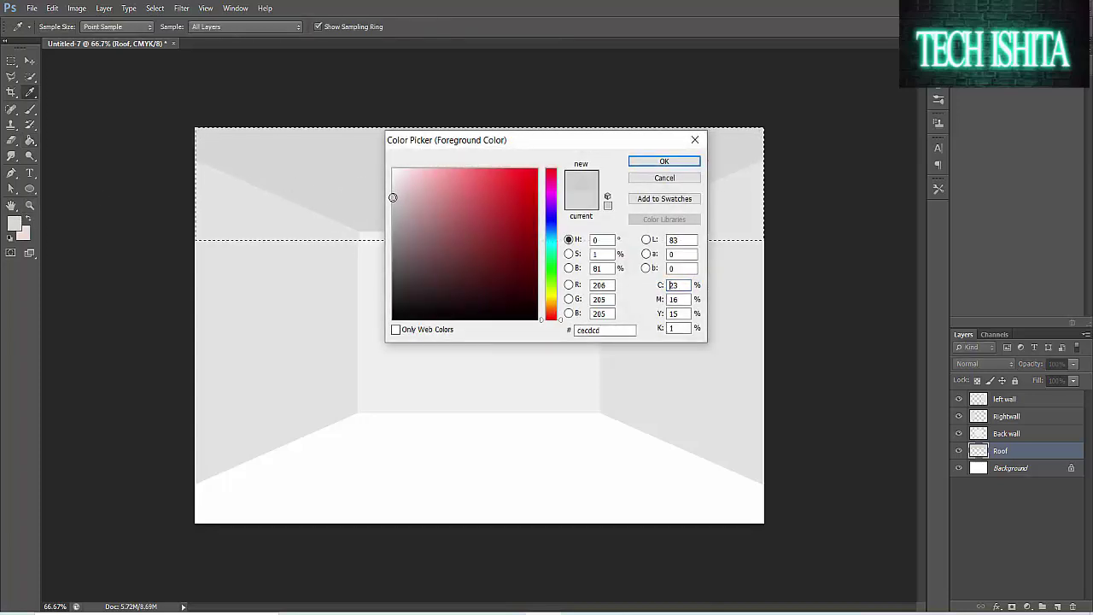
left_click(635, 162)
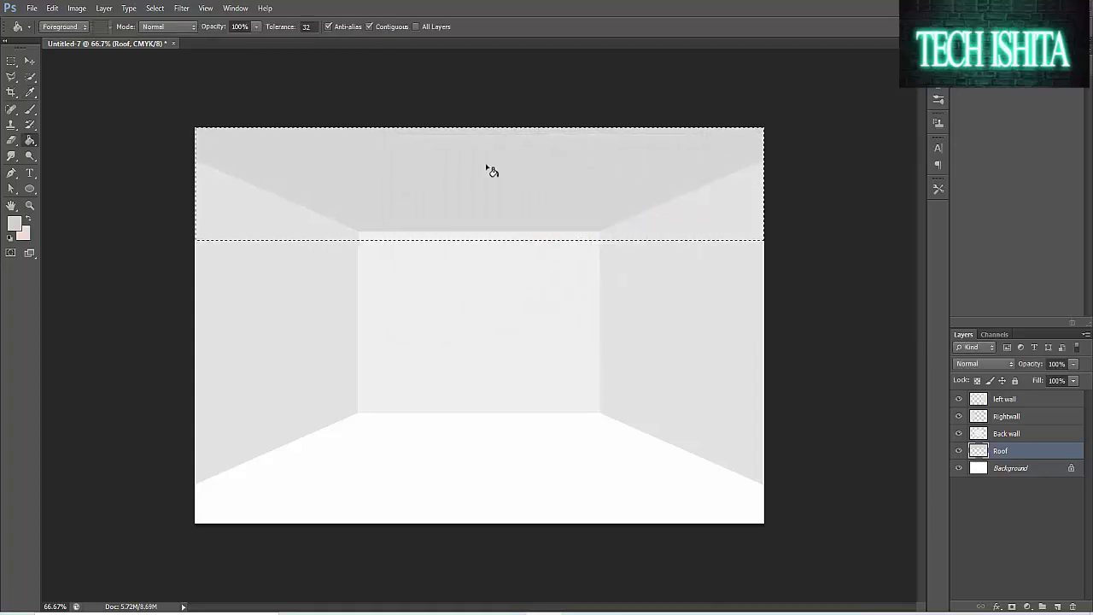
left_click(467, 174)
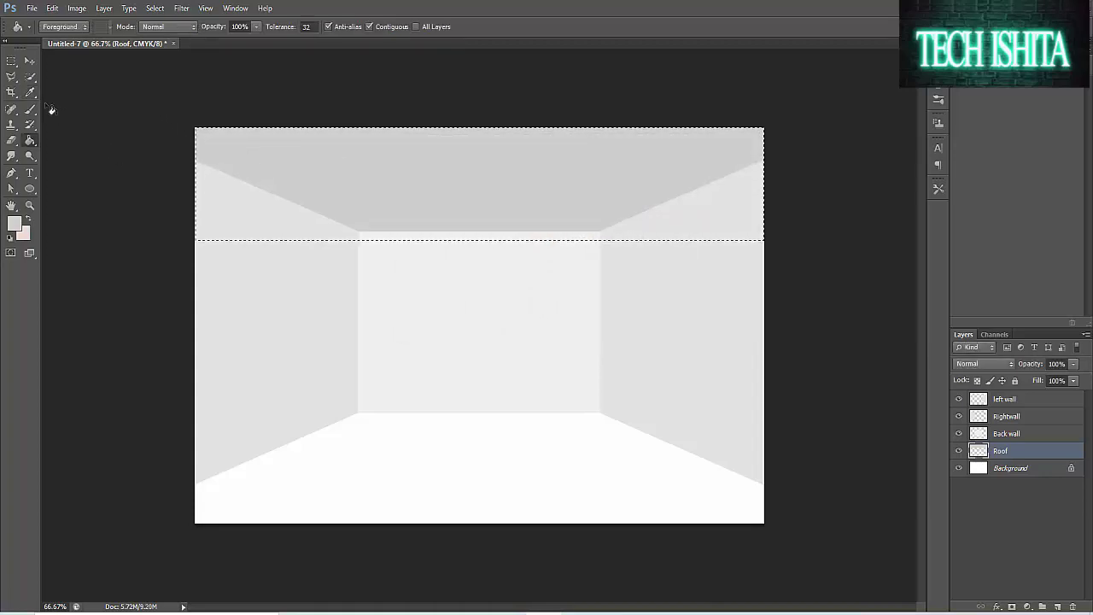
left_click(29, 62)
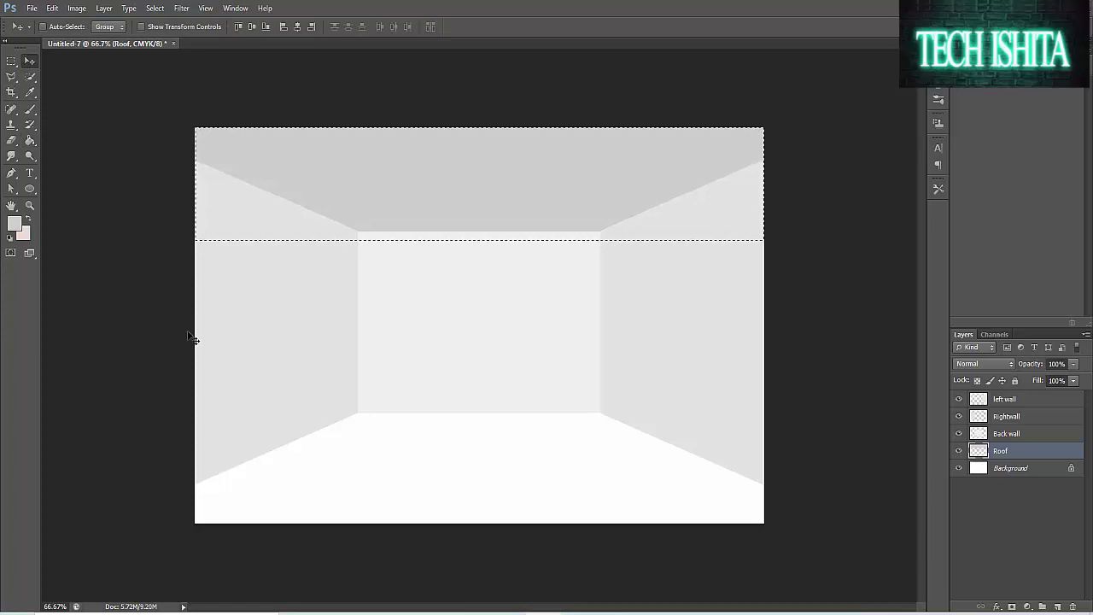
key("ctrl+d")
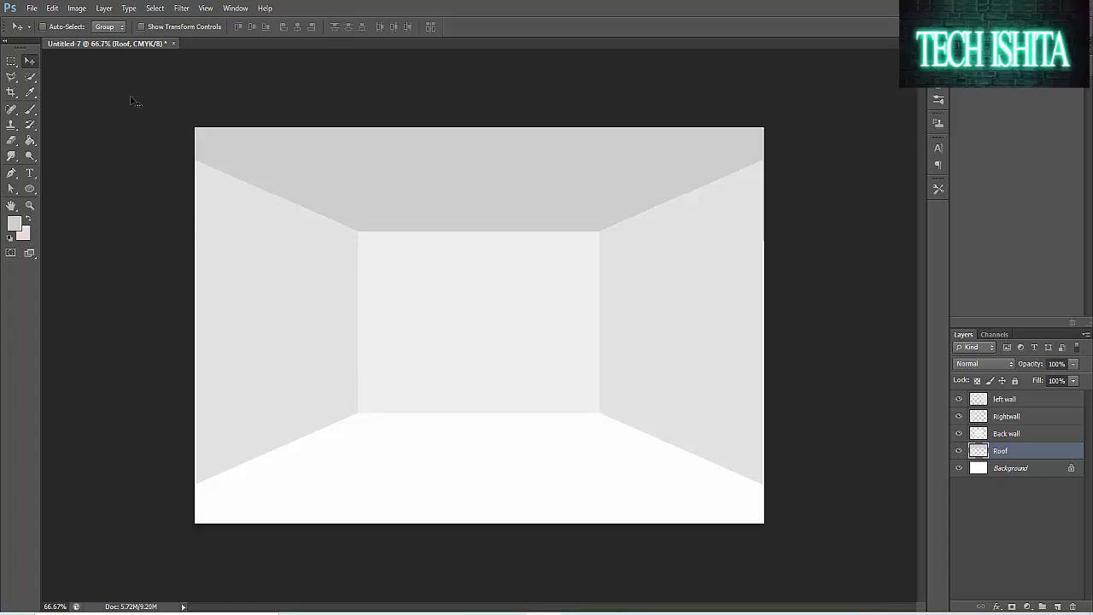
Place the "floor" image from the room setup folder above the Roof layer
left_click(31, 7)
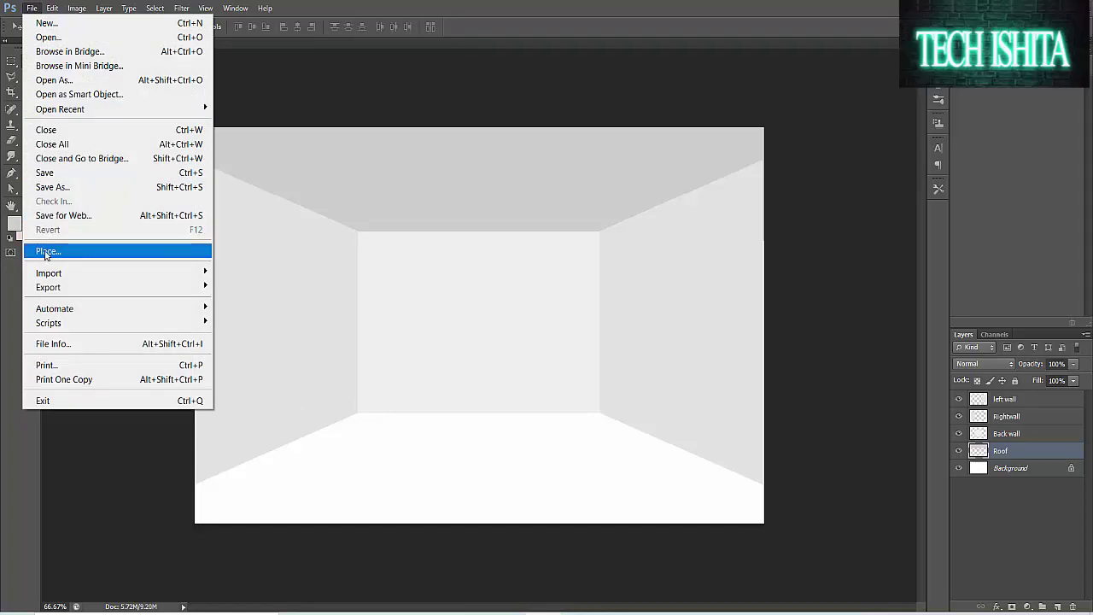
left_click(46, 252)
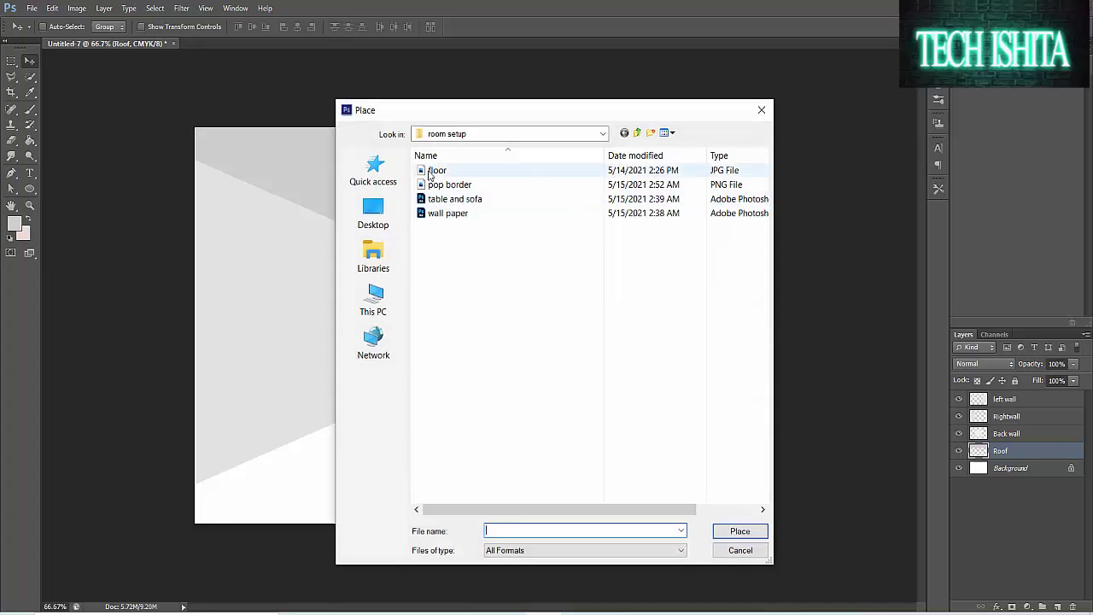
double_click(435, 171)
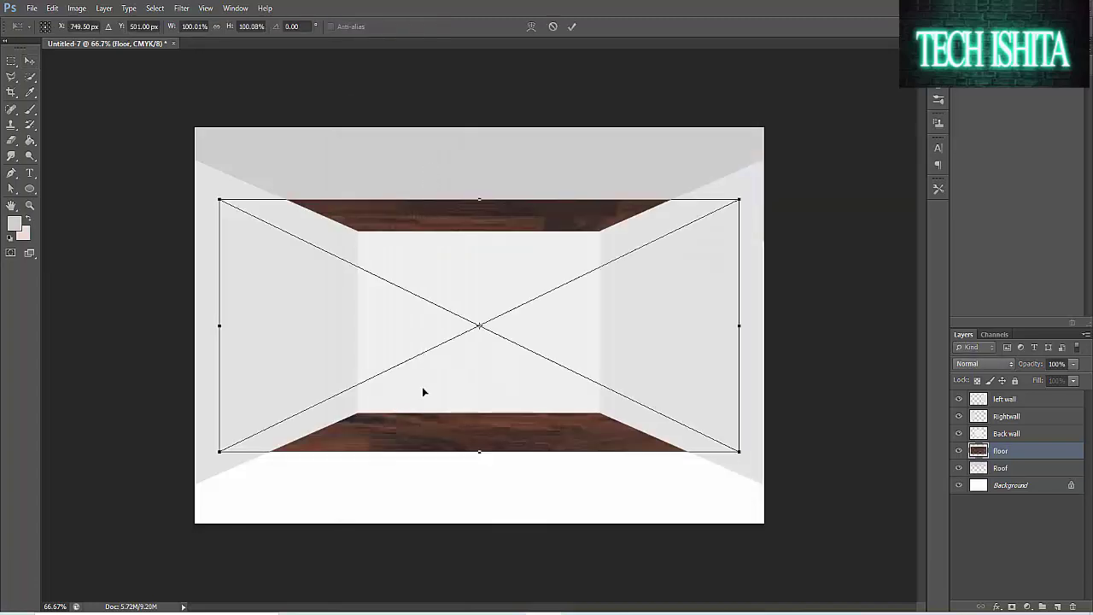
Move the floor image below the back wall and scale it to 109.41% width and 46.24% height, spanning the canvas's lower part
left_click_drag(484, 437, 475, 550)
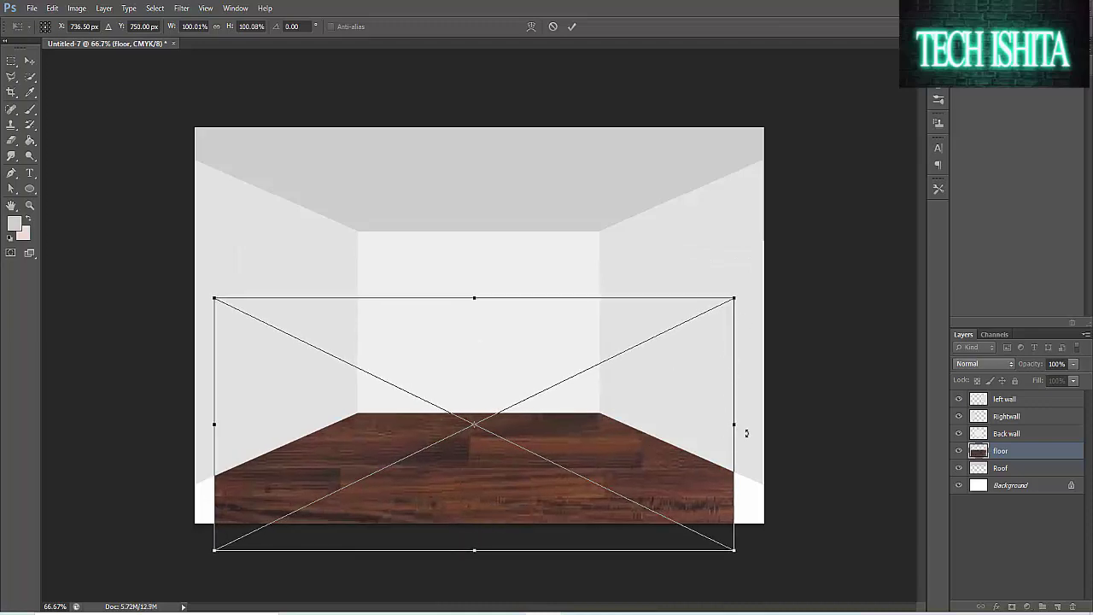
left_click_drag(735, 424, 764, 423)
left_click_drag(478, 317, 474, 408)
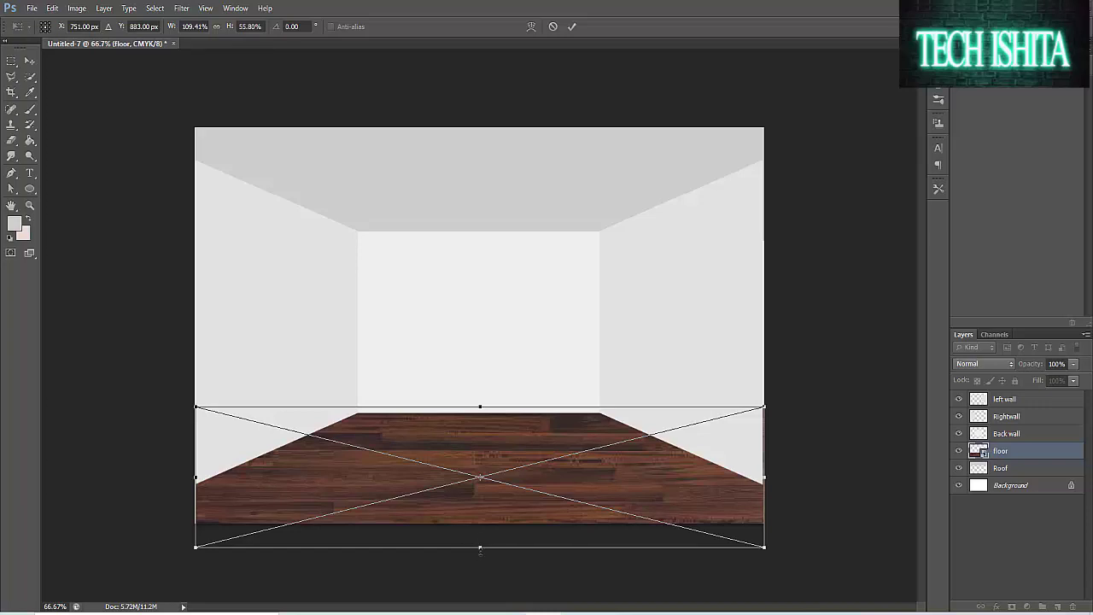
left_click_drag(479, 551, 480, 523)
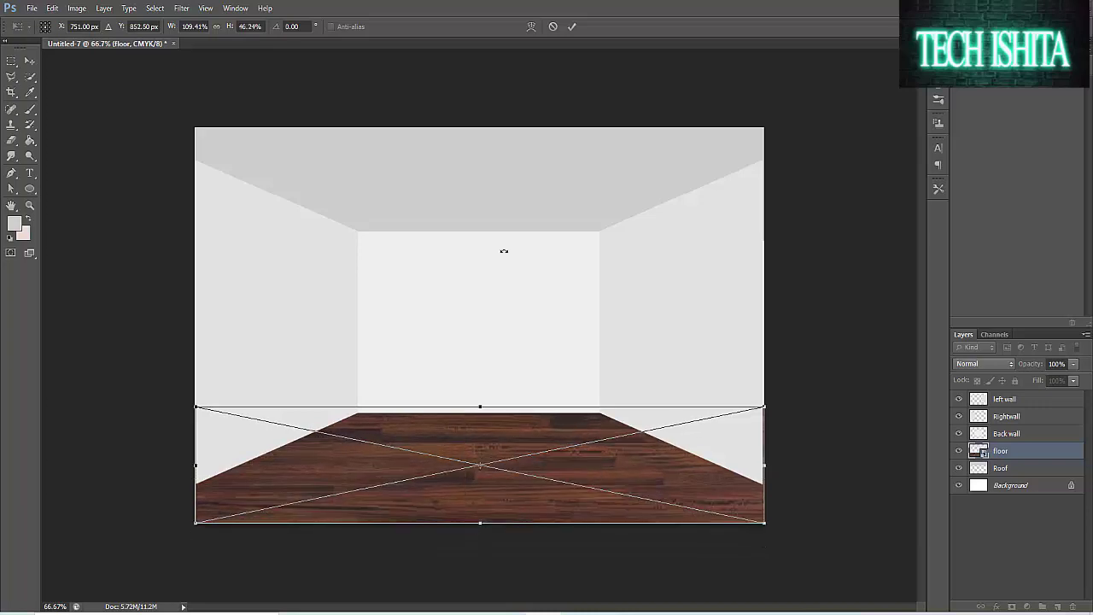
left_click(572, 27)
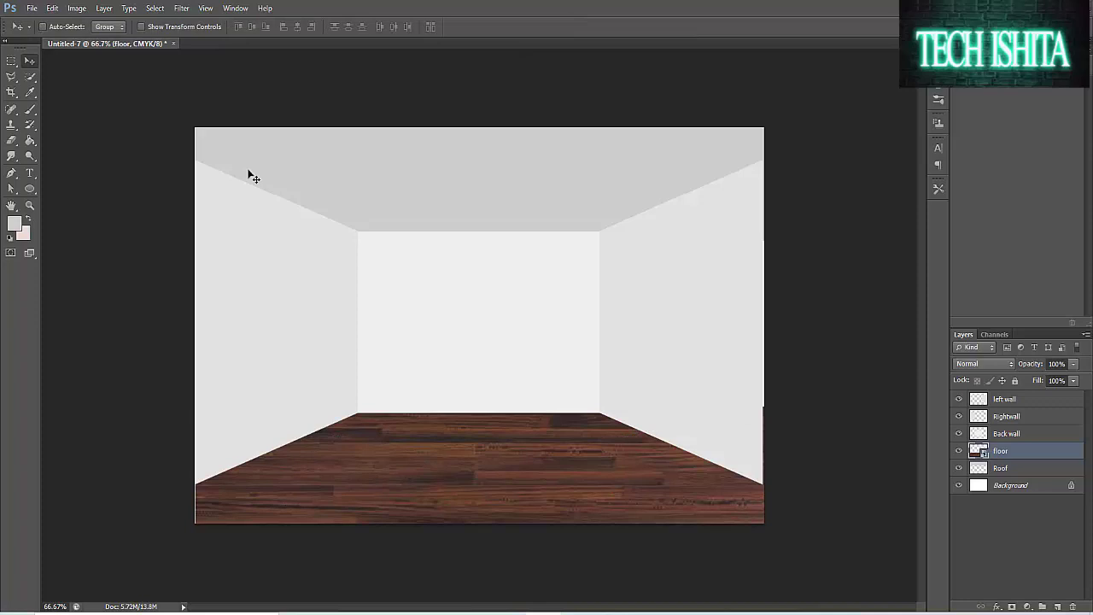
Apply a Perspective transform to the floor layer, widening its front edge to 149.23% width, and shift the floor slightly down
left_click(53, 8)
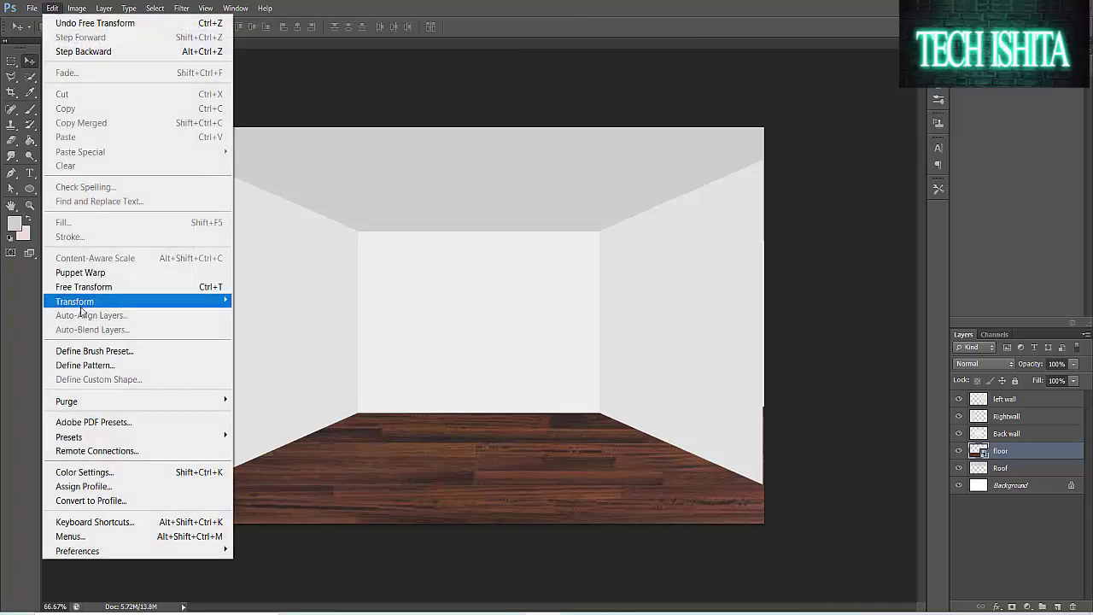
mouse_move(96, 305)
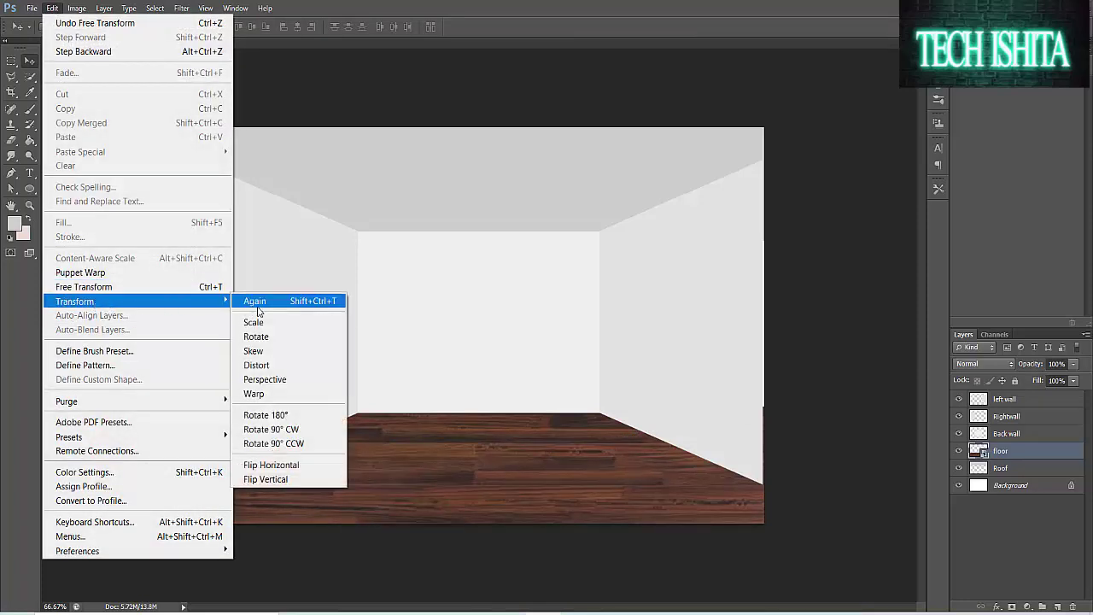
left_click(265, 379)
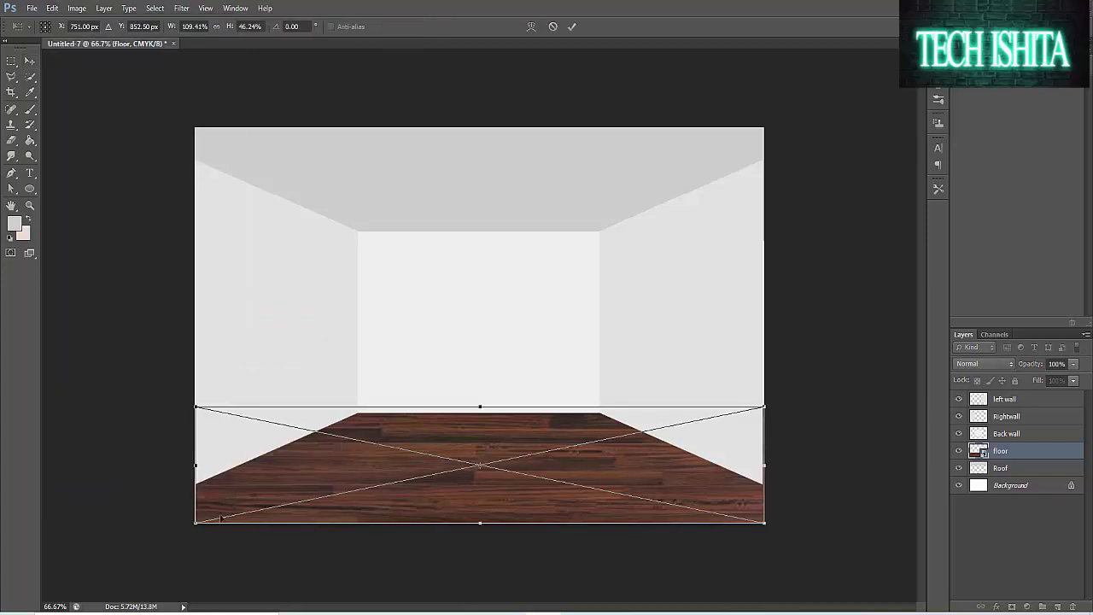
left_click_drag(197, 527, 92, 523)
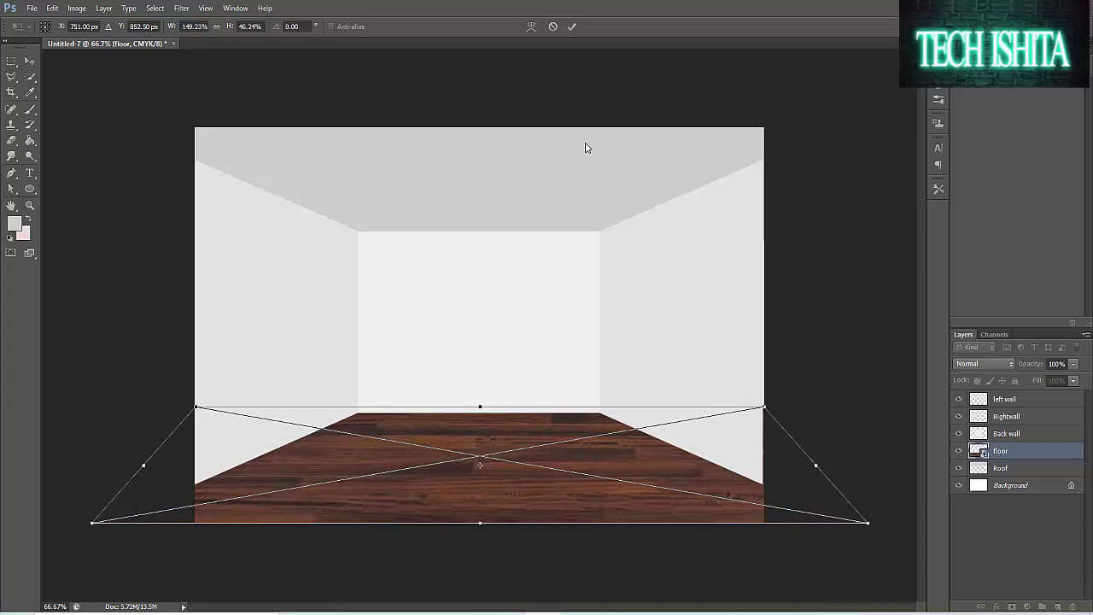
left_click(571, 27)
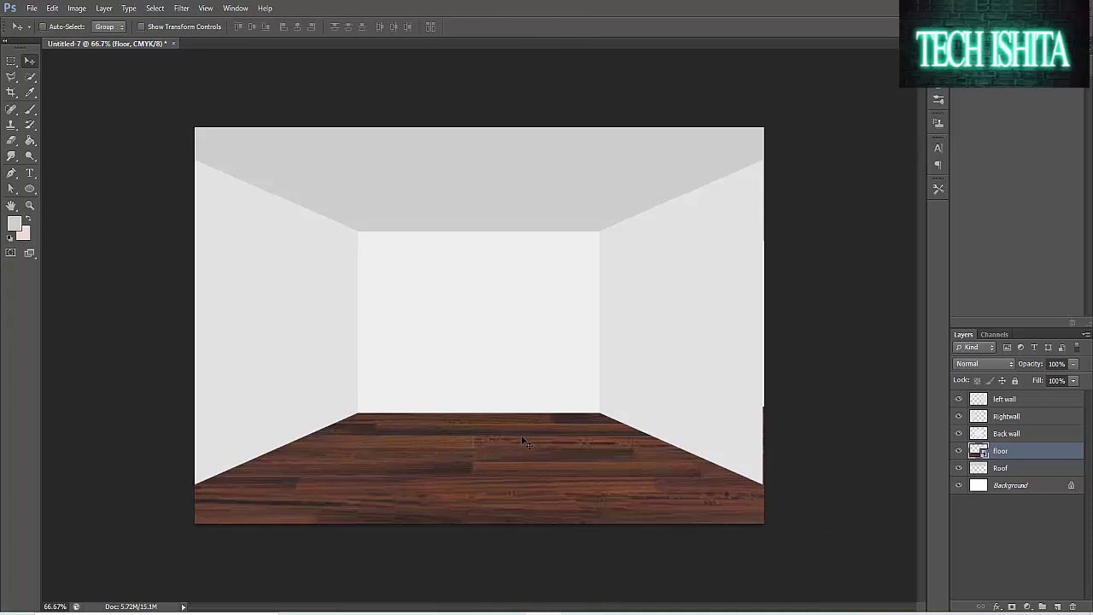
left_click_drag(522, 437, 523, 451)
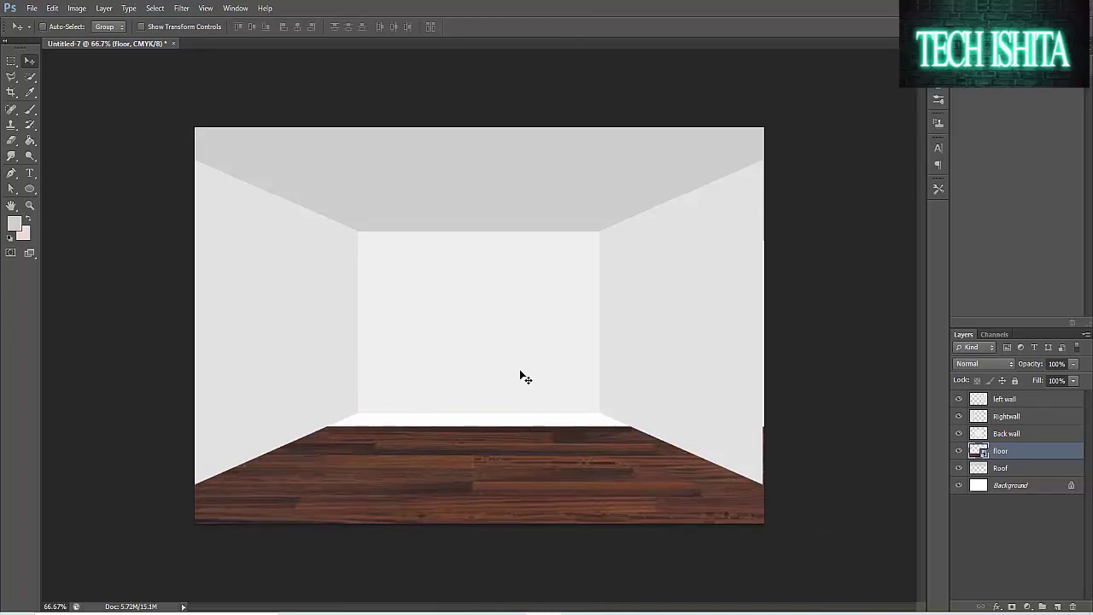
Stretch the left wall, Rightwall and Back wall layers together downward to 106.34% height so they meet the floor
left_click(1011, 439)
left_click(1004, 417, "shift")
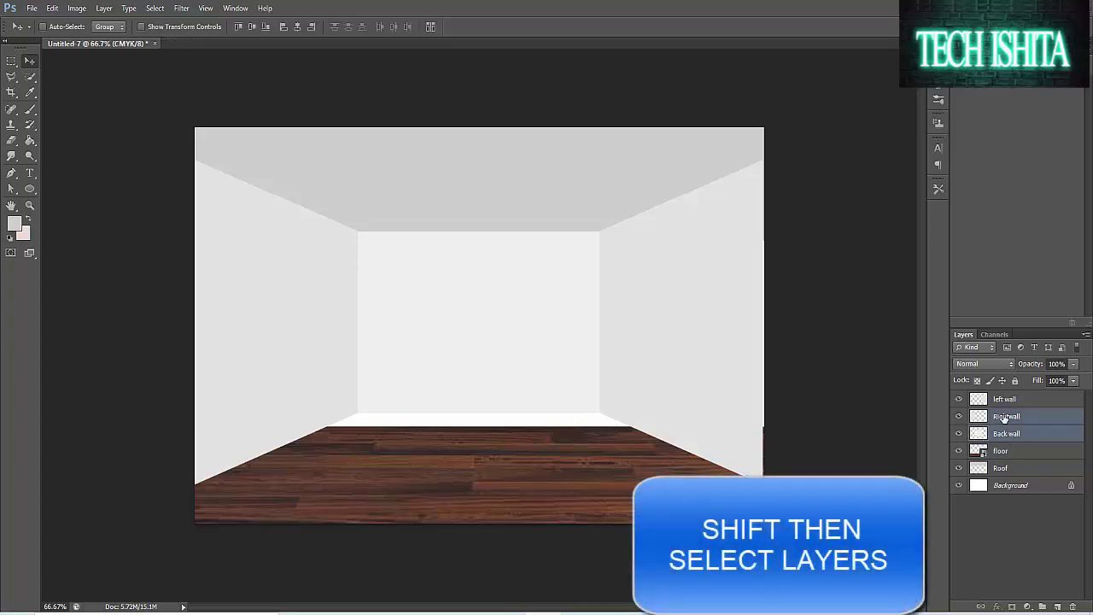
left_click(1005, 402, "shift")
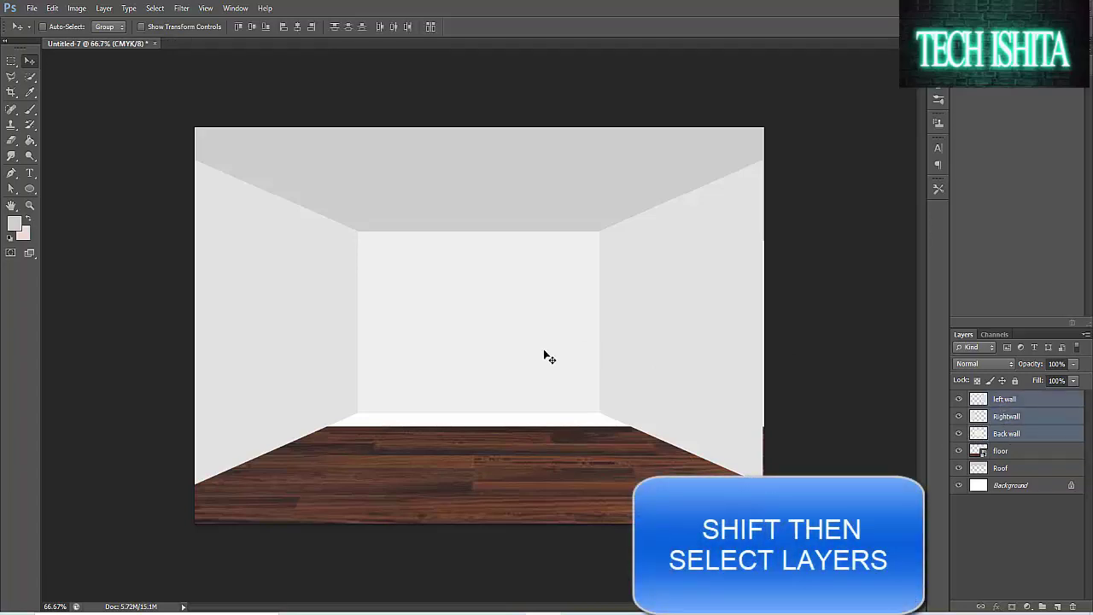
key("ctrl+t")
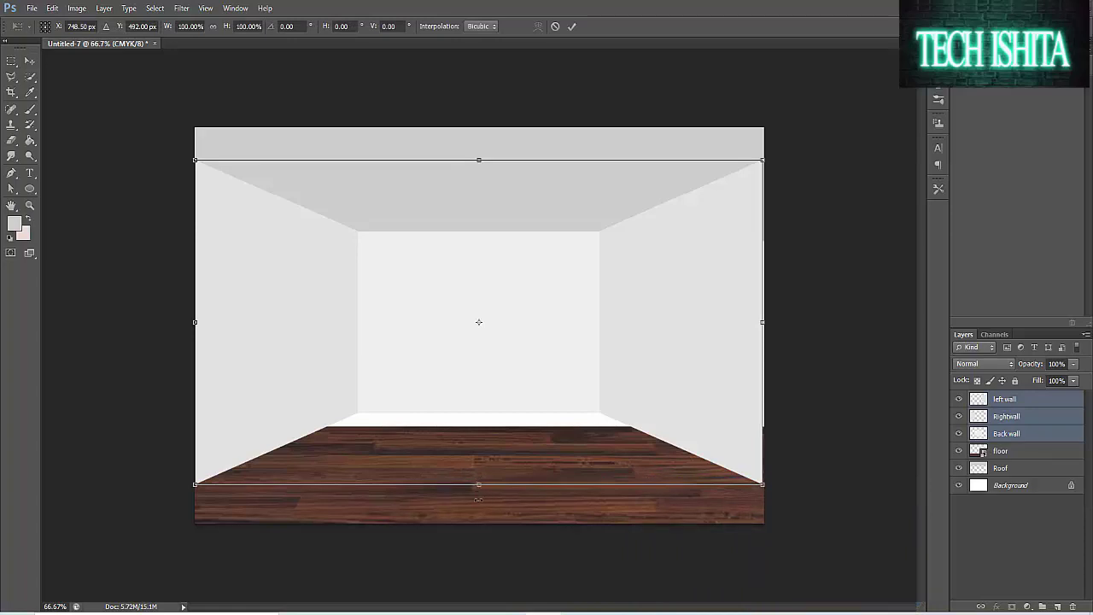
left_click_drag(479, 485, 479, 502)
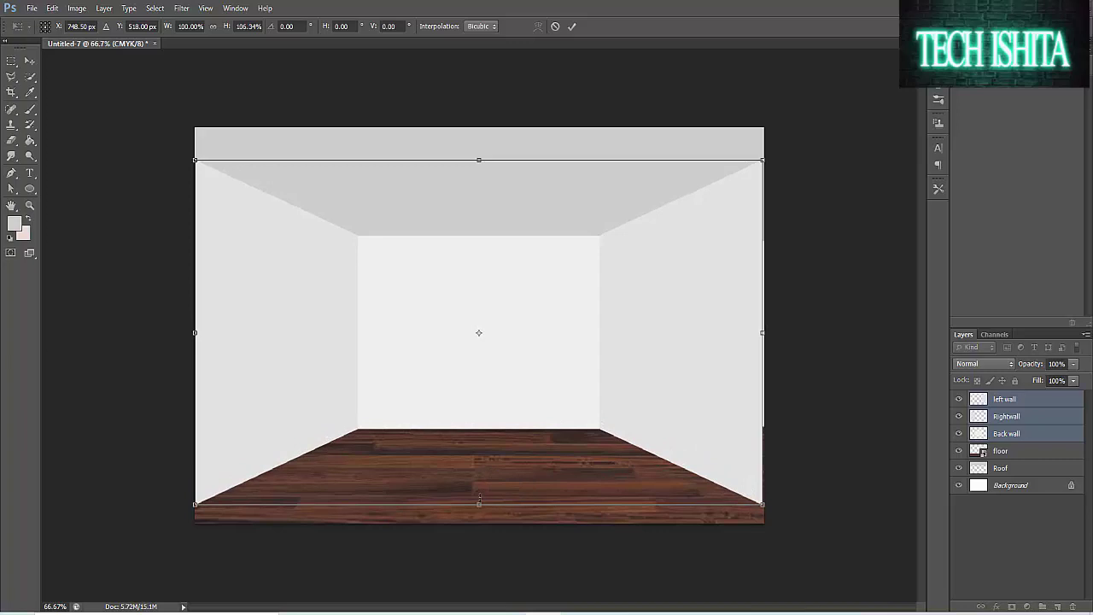
left_click(570, 26)
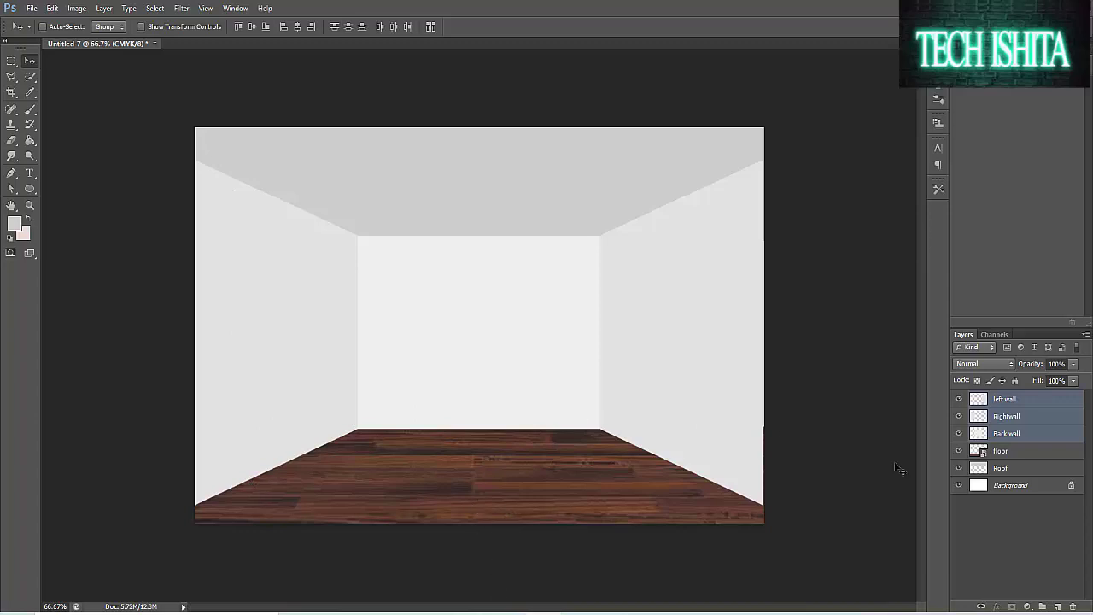
Place the pop1 PSD file from the Desktop above the Roof layer
left_click(1005, 435)
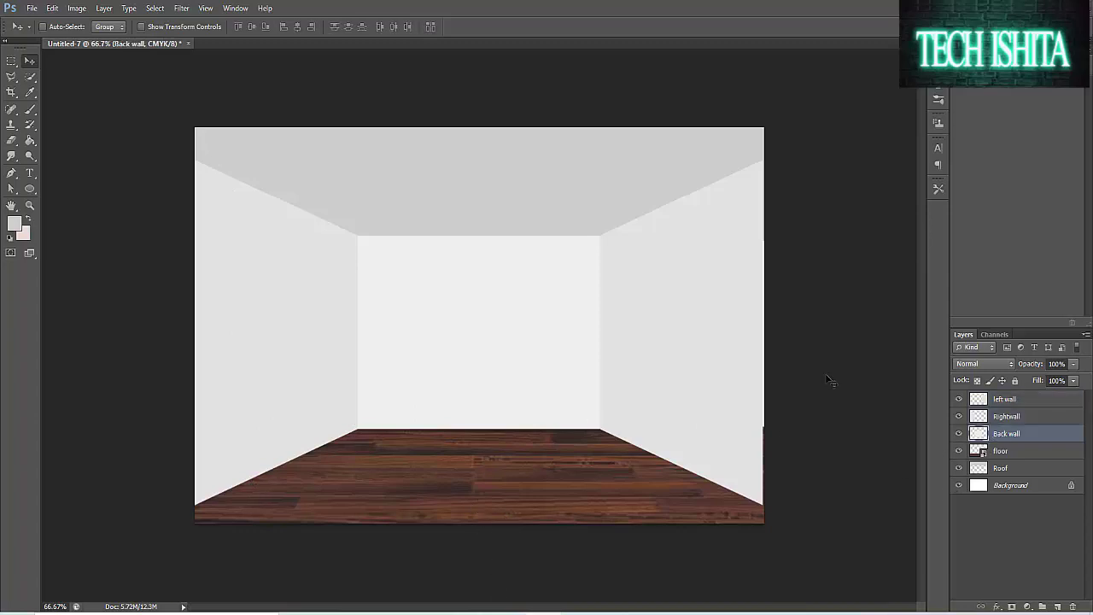
left_click(1005, 470)
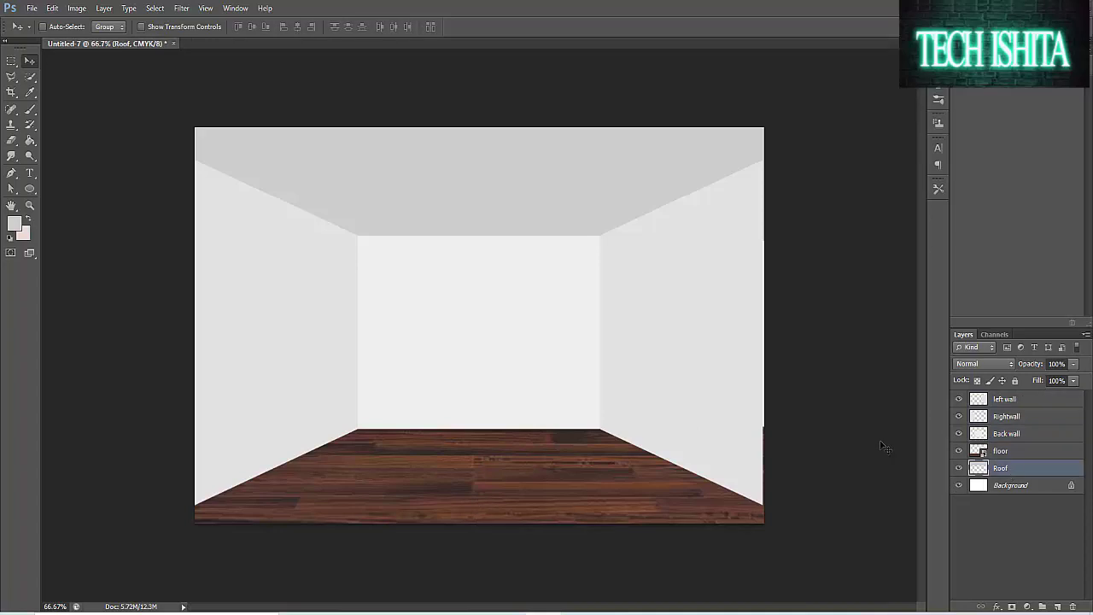
left_click(31, 10)
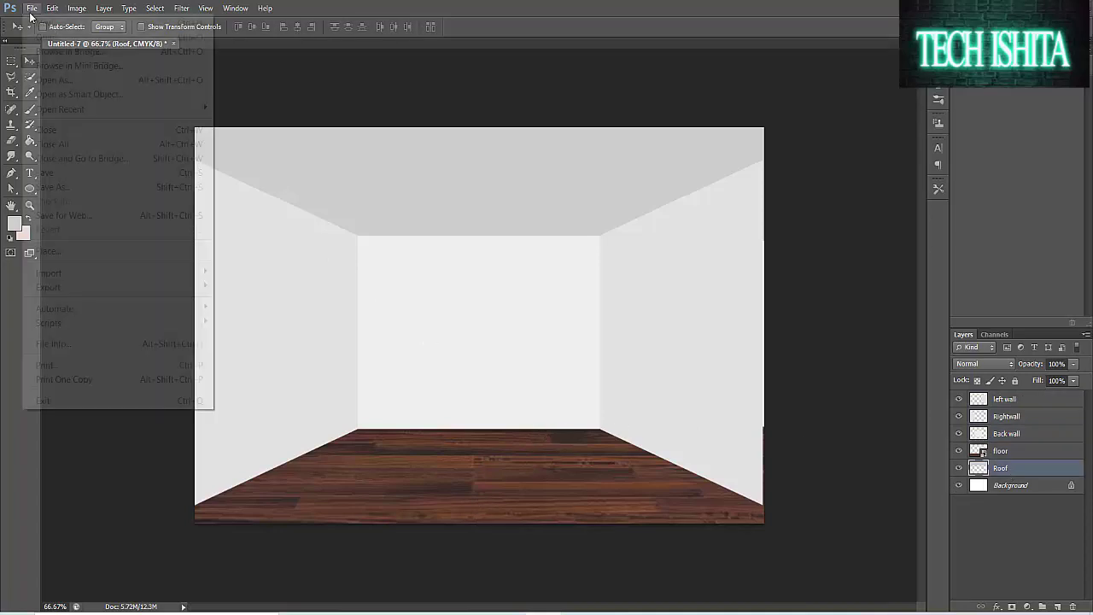
left_click(49, 252)
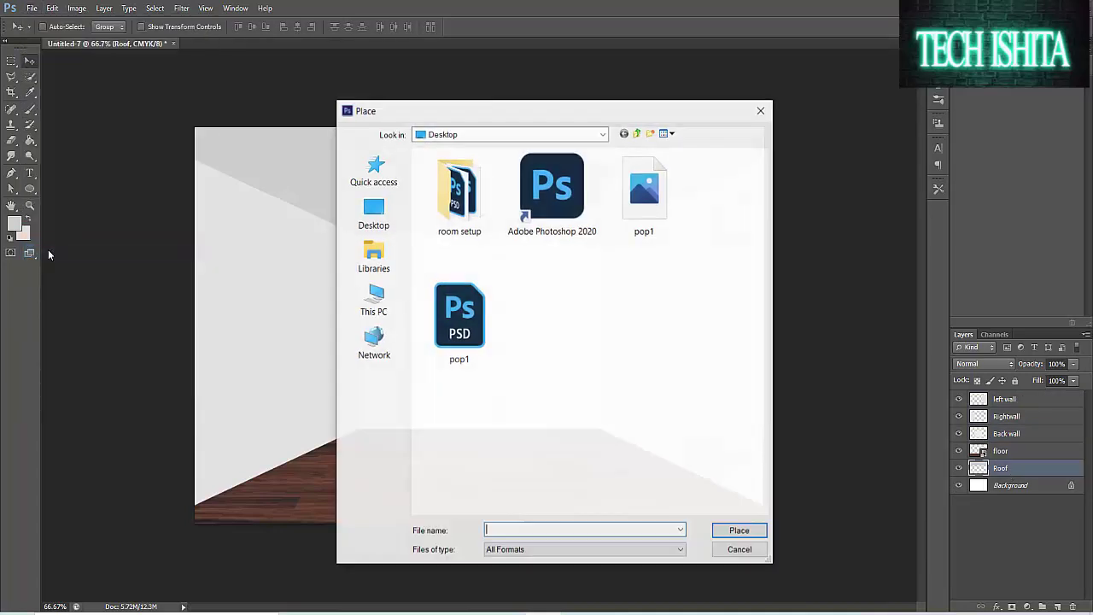
left_click(626, 220)
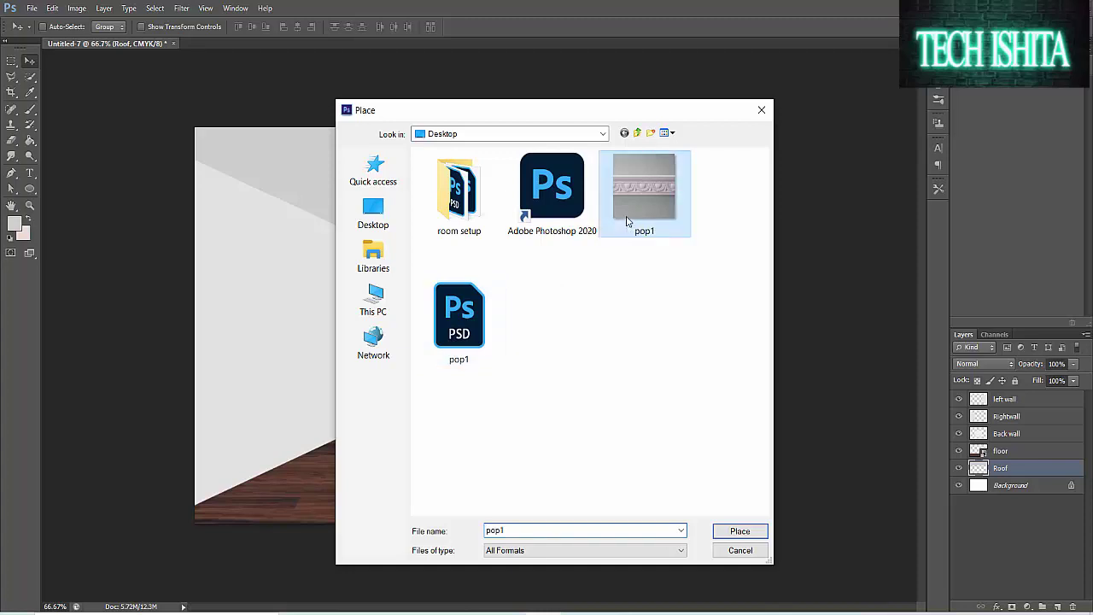
left_click(481, 319)
double_click(481, 319)
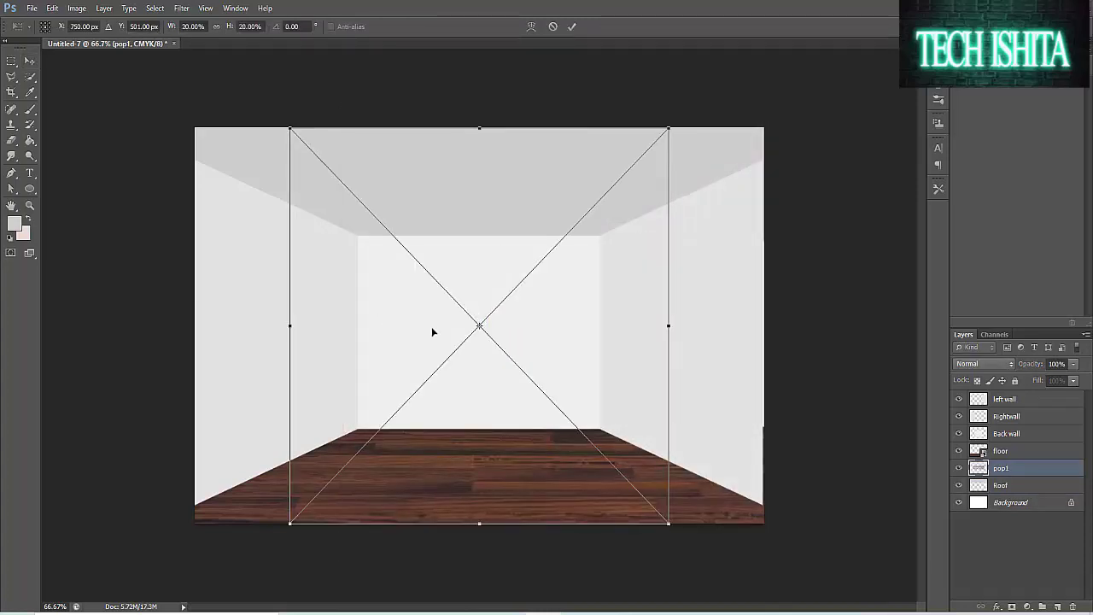
Shift the placed pop1 molding down and right, commit the placement, and bring its layer to the top of the layer stack
left_click_drag(432, 331, 457, 378)
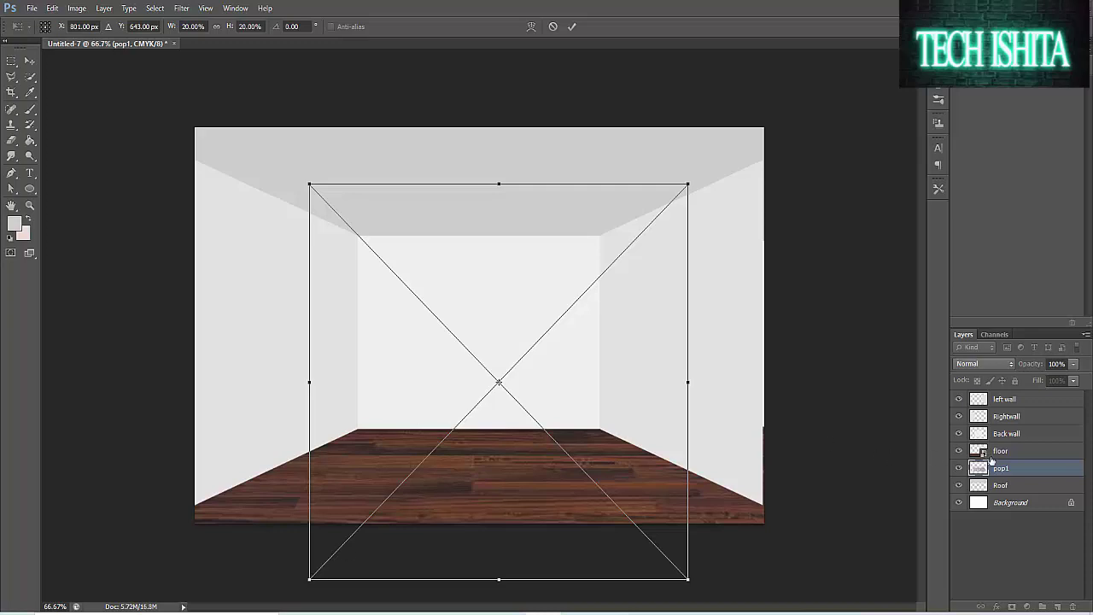
left_click(571, 26)
left_click_drag(1001, 468, 1036, 452)
right_click(1037, 451)
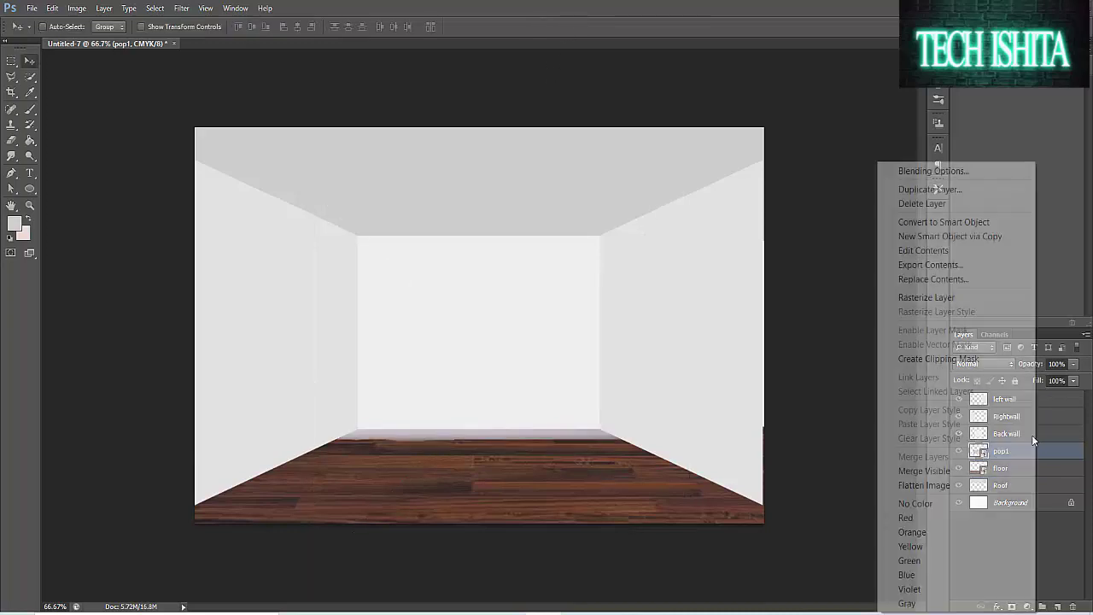
left_click(1067, 565)
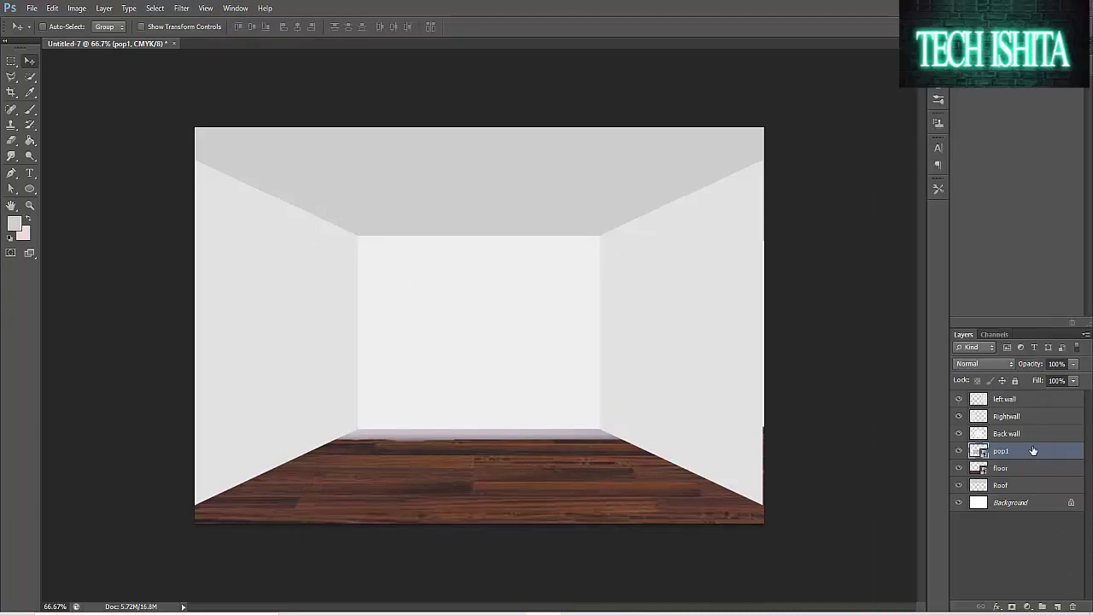
left_click_drag(1033, 449, 1030, 396)
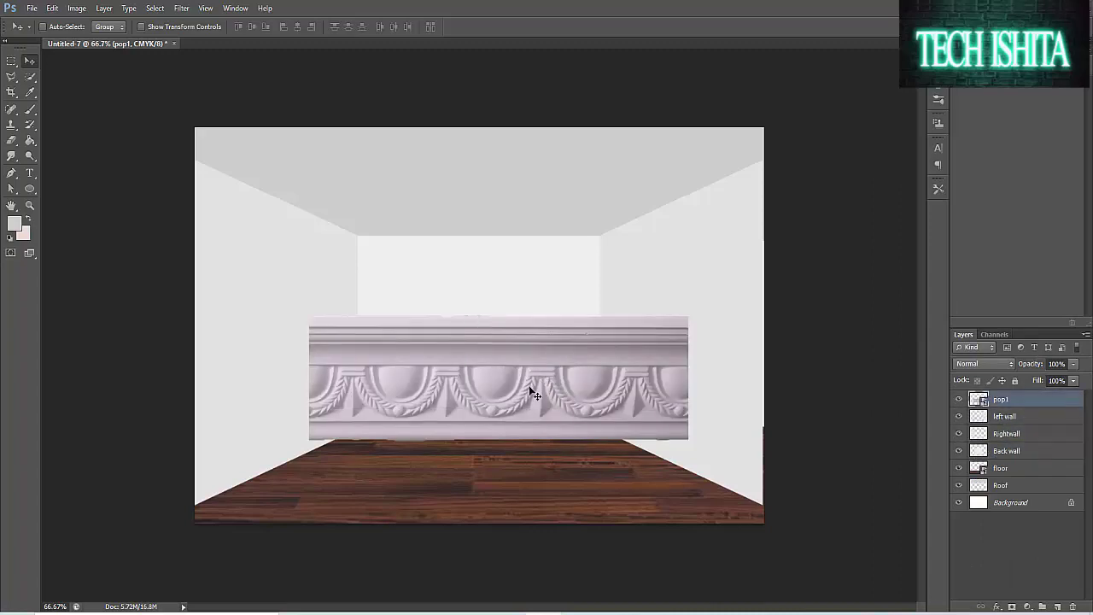
Scale the pop1 molding to 12.74% width and 3.68% height and position it along the base of the back wall
key("ctrl+t")
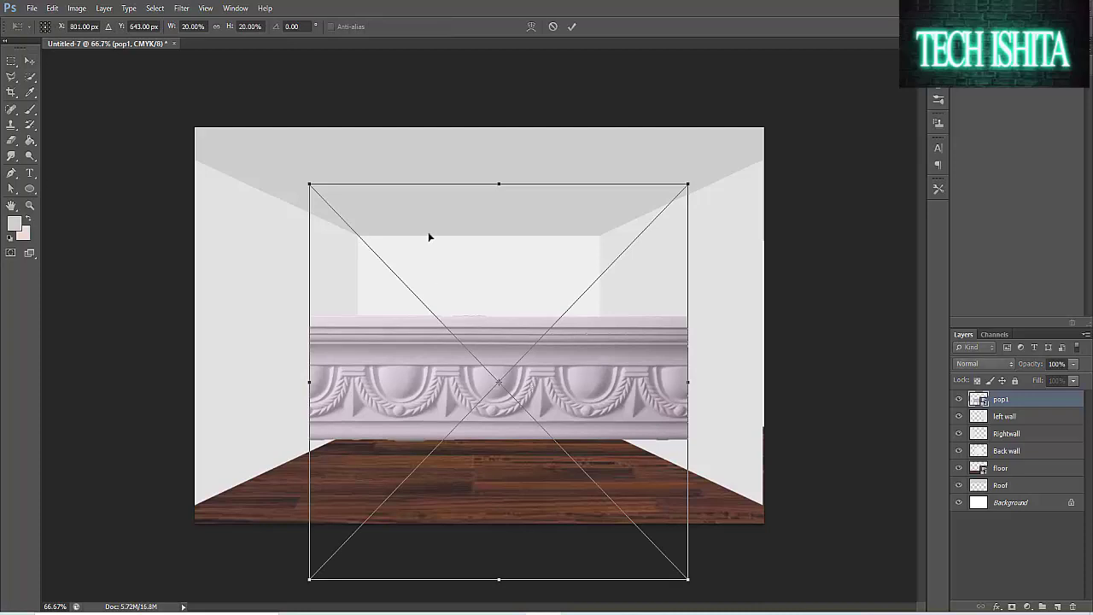
left_click_drag(499, 184, 483, 471)
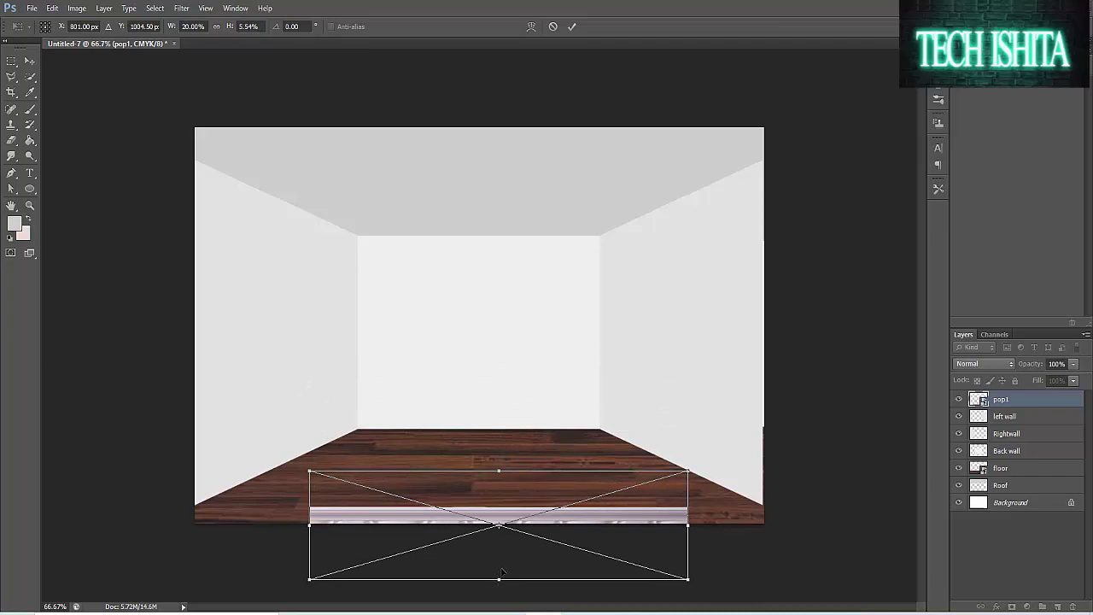
left_click_drag(499, 577, 499, 541)
left_click_drag(514, 477, 521, 398)
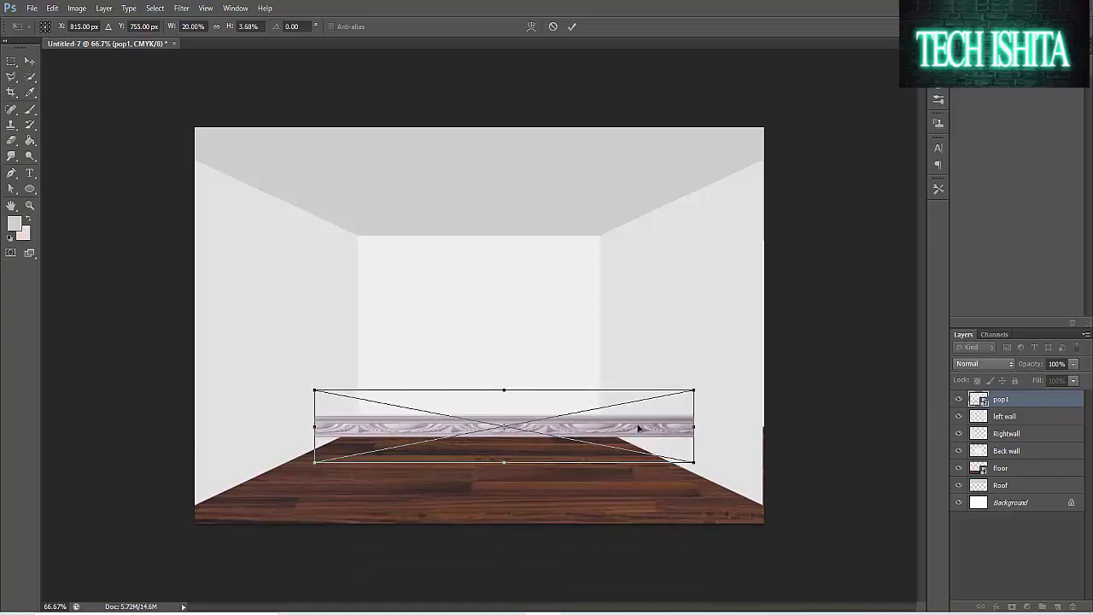
left_click_drag(692, 427, 599, 427)
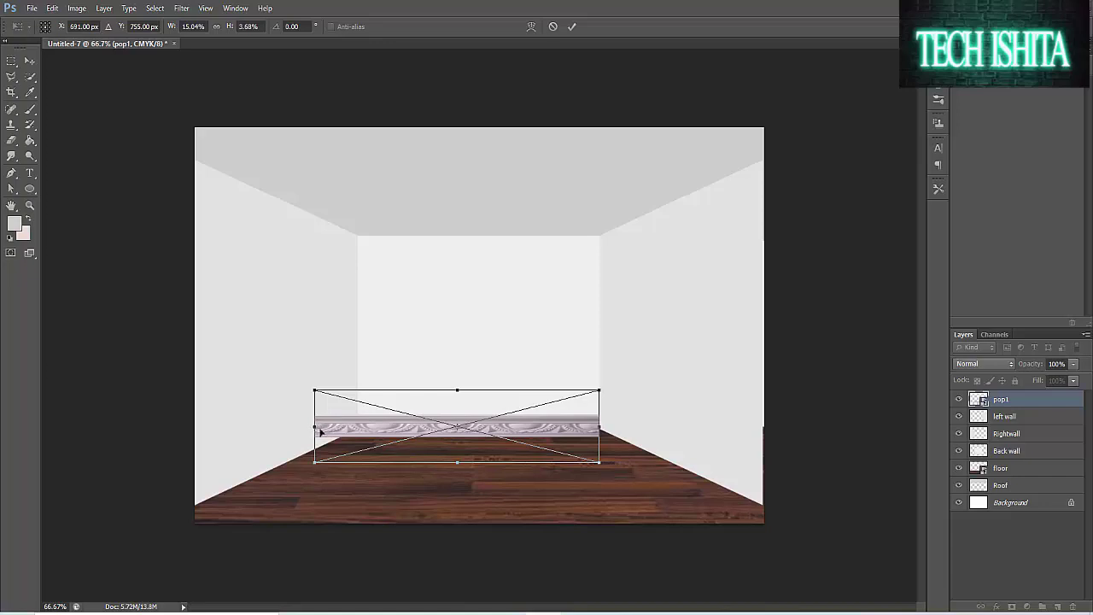
left_click_drag(316, 427, 363, 418)
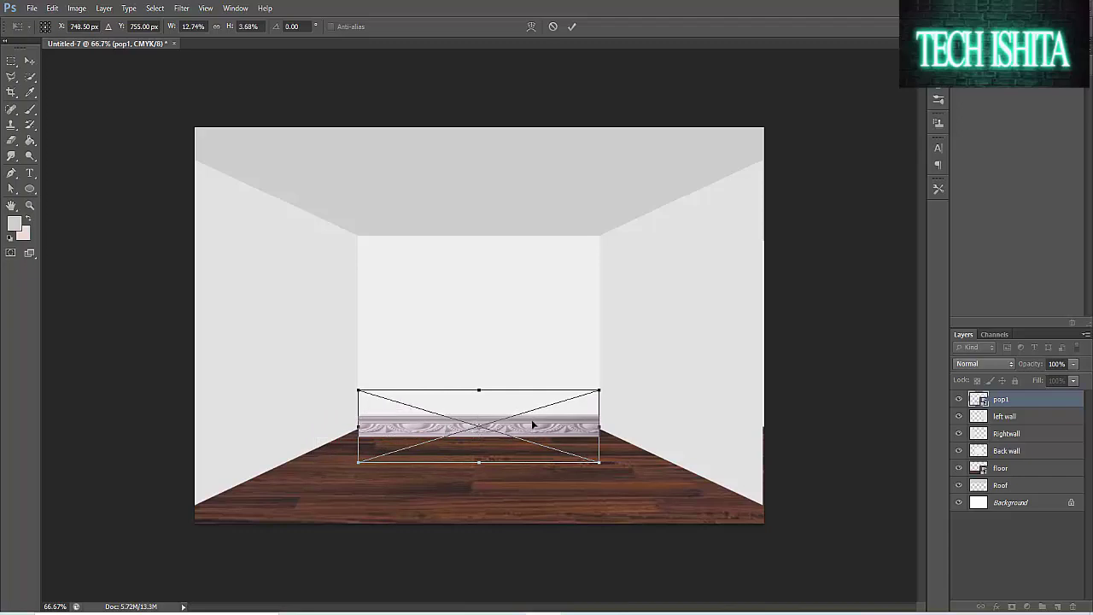
mouse_move(531, 420)
left_mouse_down()
mouse_move(530, 335)
mouse_move(530, 414)
left_mouse_up()
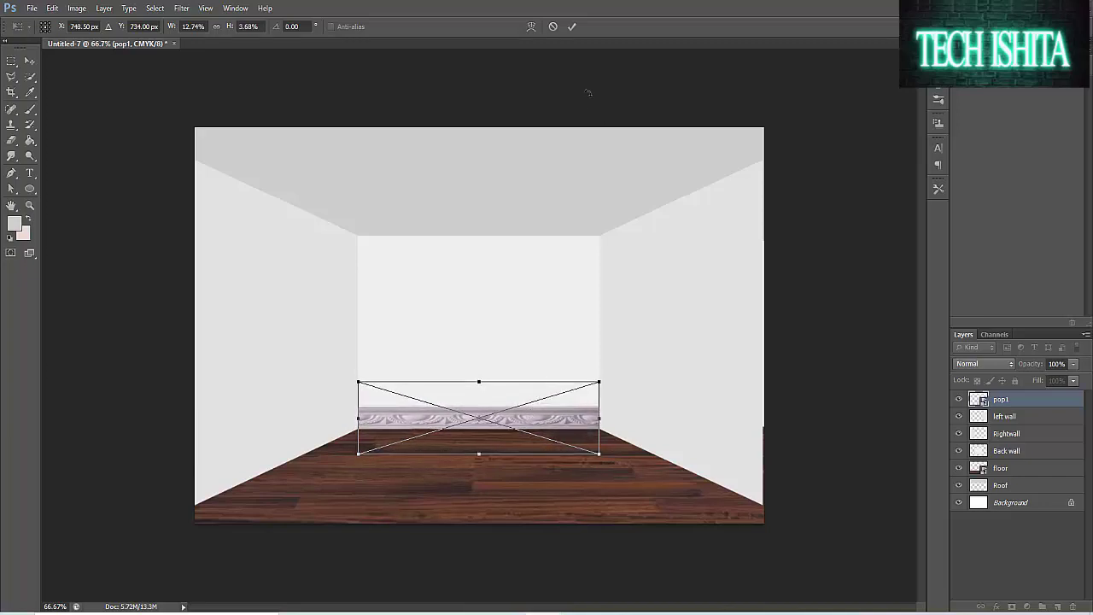
left_click(570, 27)
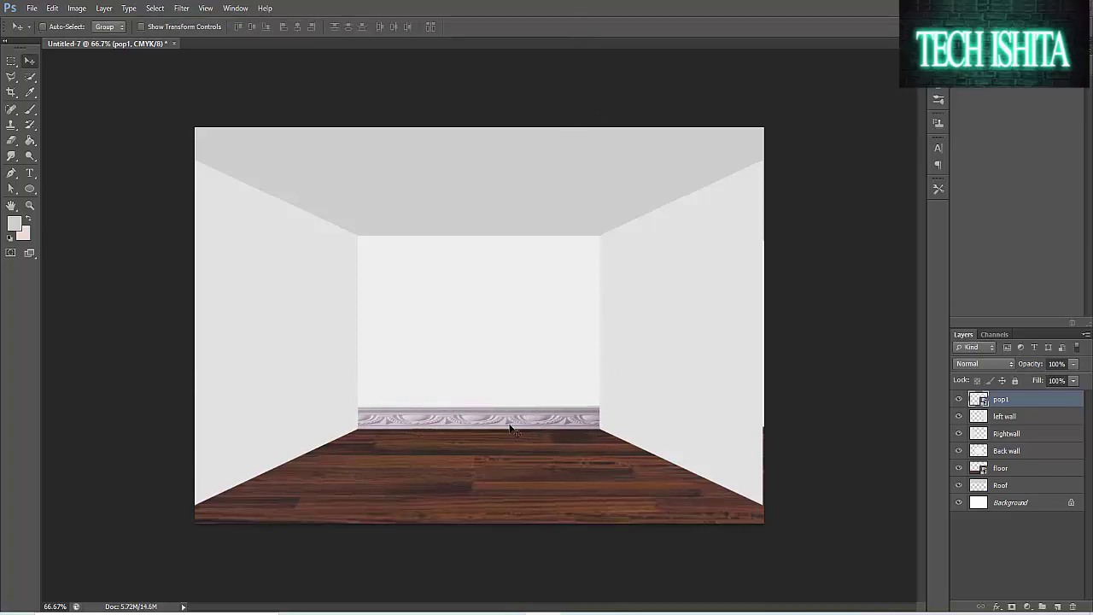
Reduce the pop1 molding's height to 2.94% and realign it with the back wall's bottom edge
key("ctrl+t")
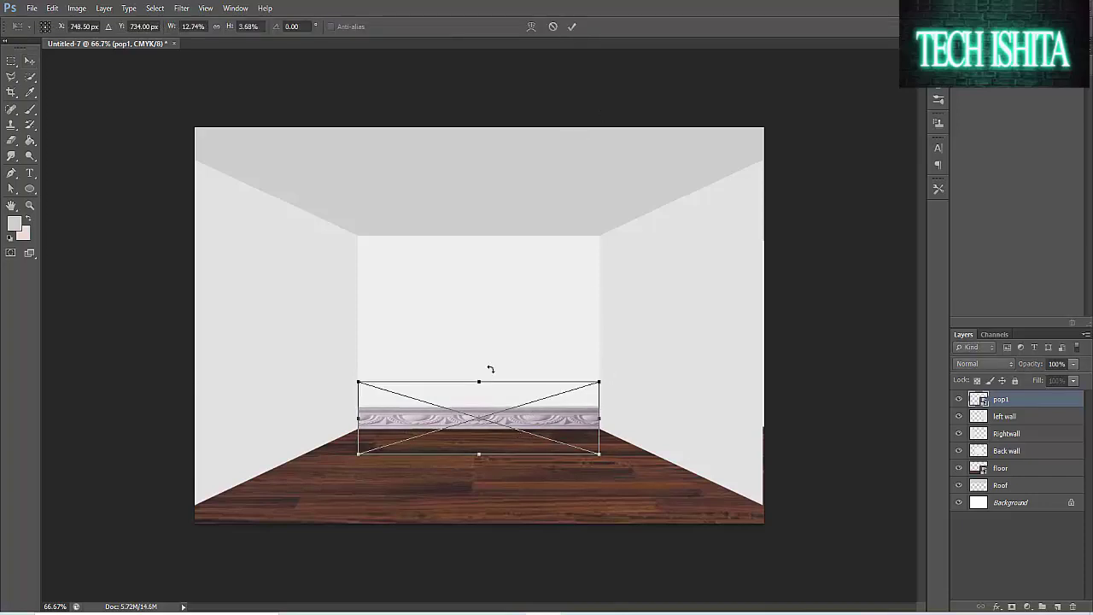
left_click_drag(479, 383, 516, 428)
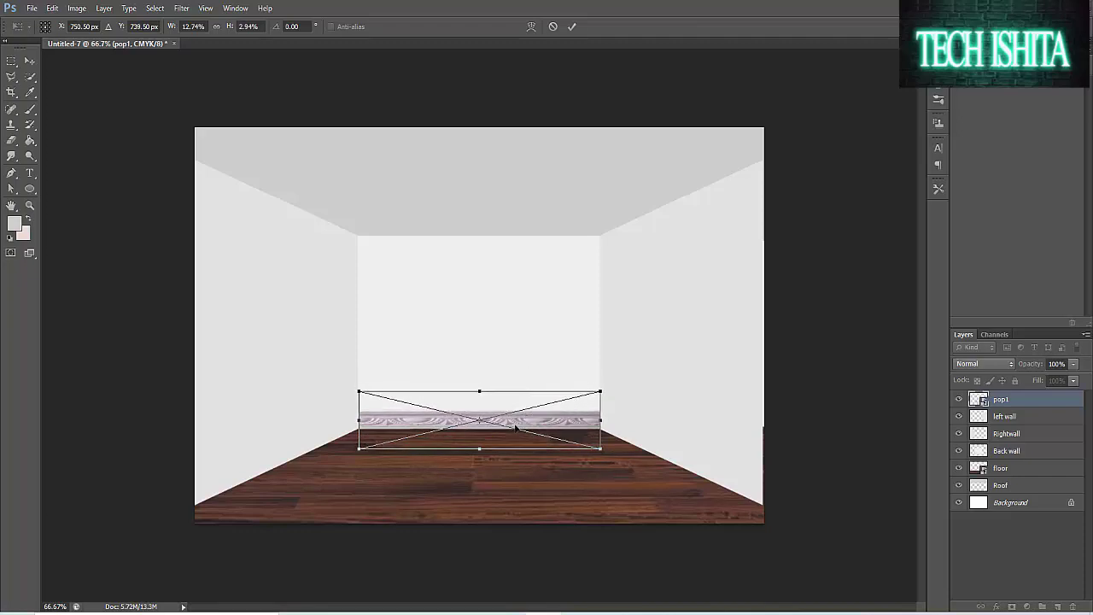
left_click(575, 28)
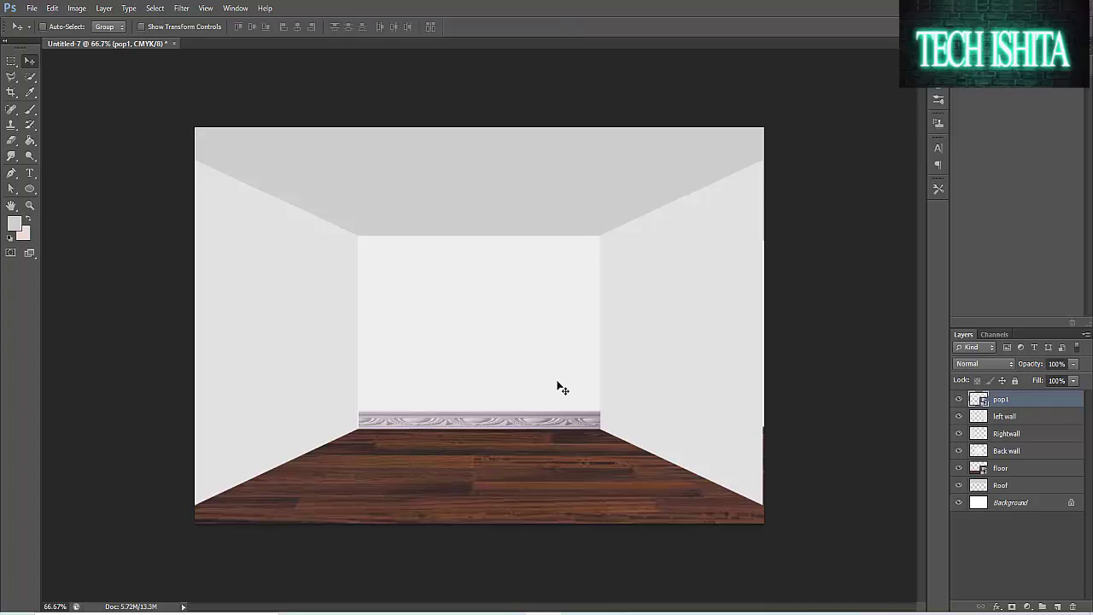
Duplicate the pop1 molding, move the copy onto the left wall, scale its width to 12.38% and rotate it to about -20.71°
key("ctrl+j")
left_click_drag(518, 419, 276, 425)
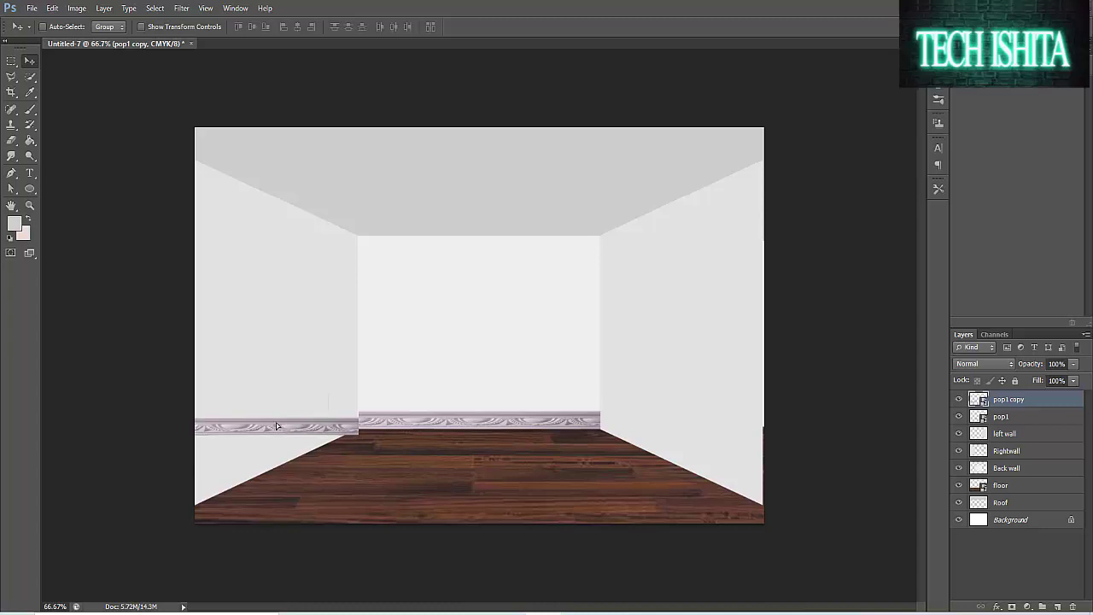
key("ctrl+t")
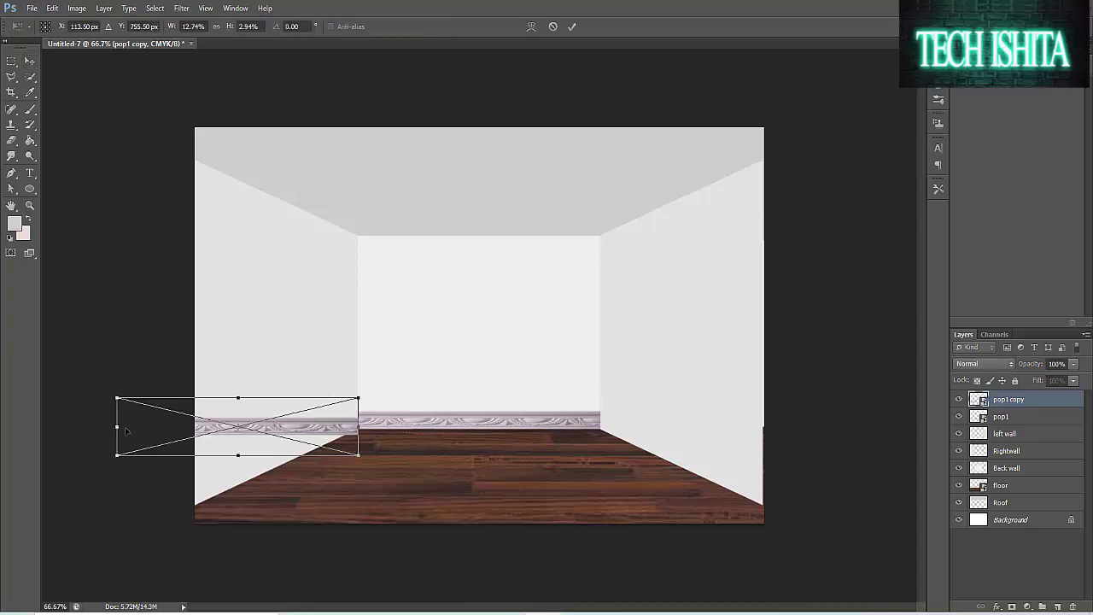
left_click_drag(116, 426, 196, 441)
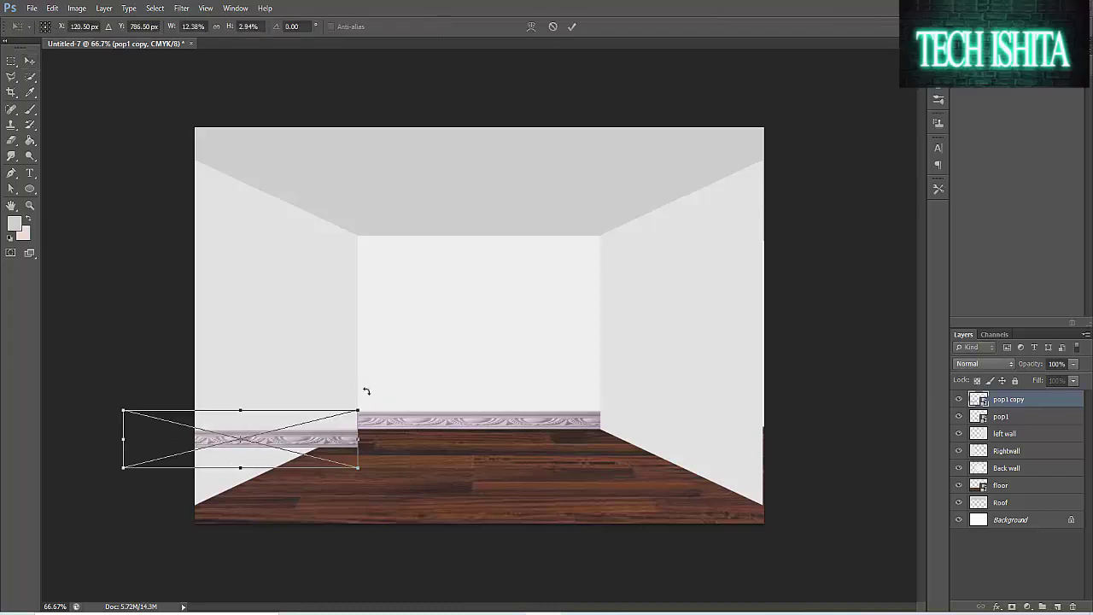
left_click_drag(369, 406, 331, 357)
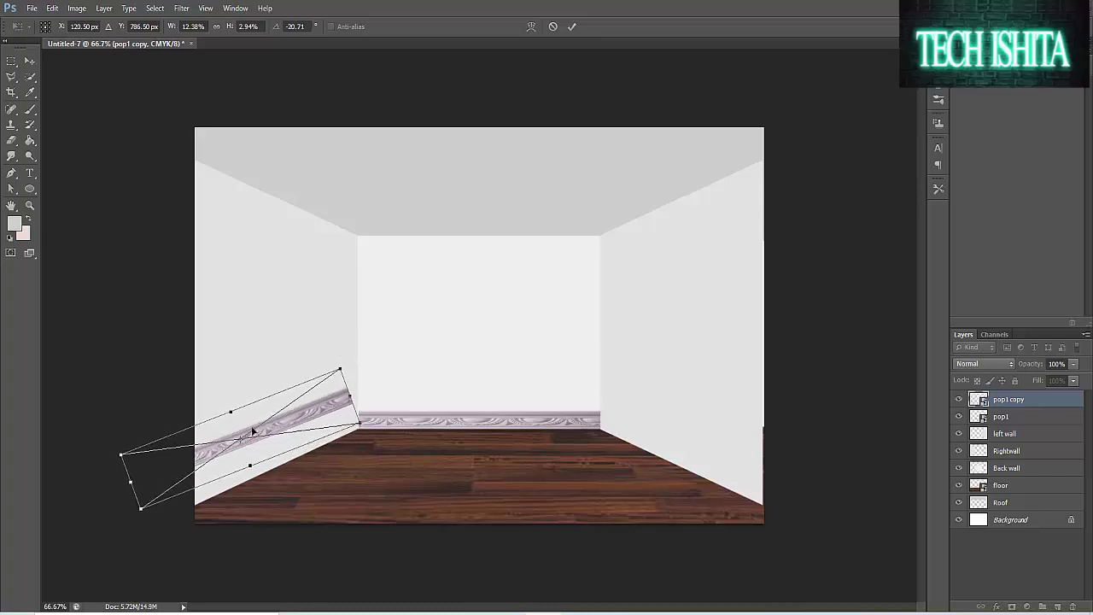
key("Return")
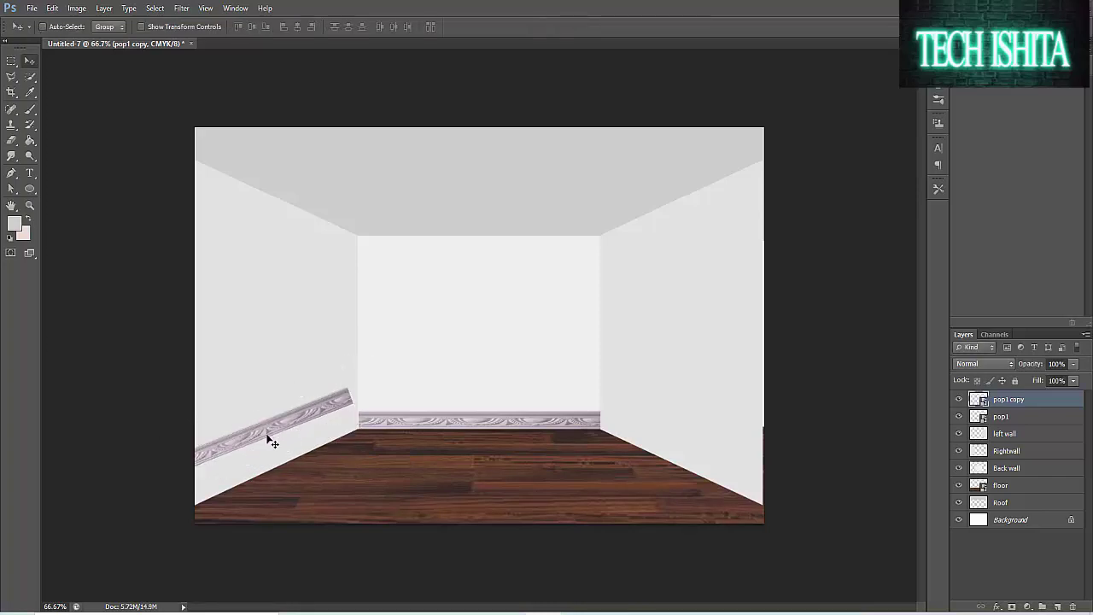
Move the molding copy down to the left wall's base and rotate it to about -25.73° along the floor edge
left_click_drag(268, 437, 274, 455)
key("ctrl+t")
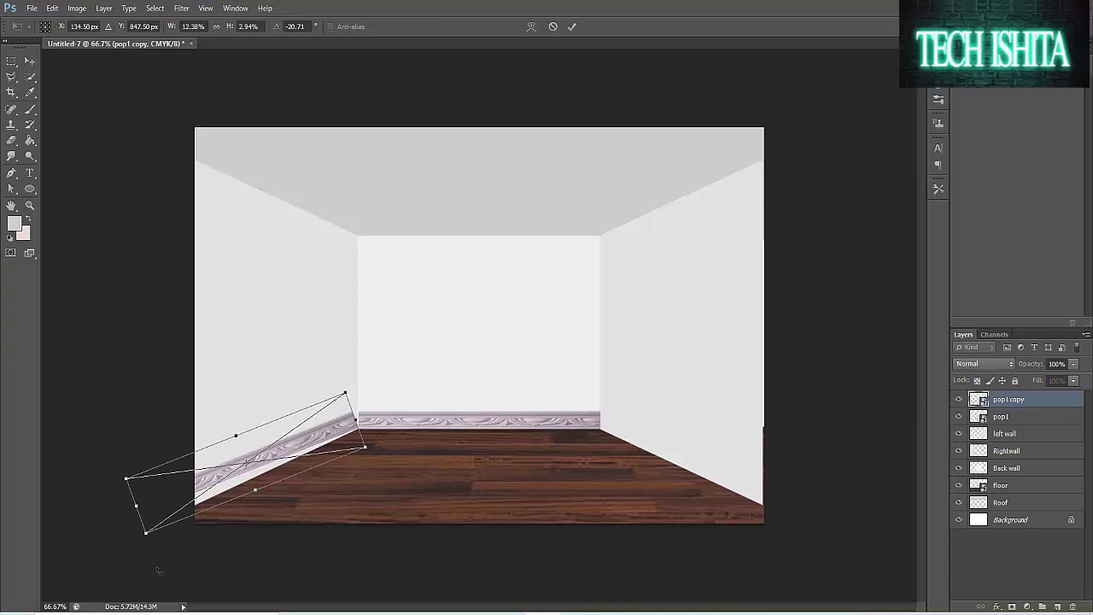
left_click_drag(143, 550, 161, 561)
left_click_drag(272, 443, 281, 448)
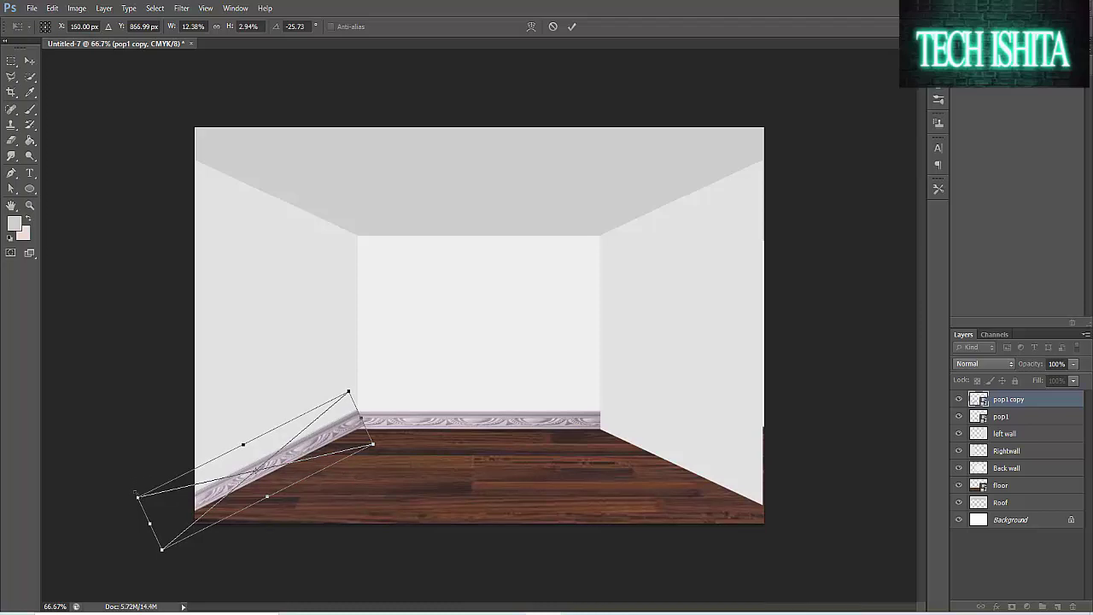
Scale the left molding to 12.63% width and 3.19% height, rotate it to about -23.34°, and realign it with the left wall's base
mouse_move(137, 493)
left_mouse_down()
mouse_move(129, 485)
mouse_move(132, 494)
left_mouse_up()
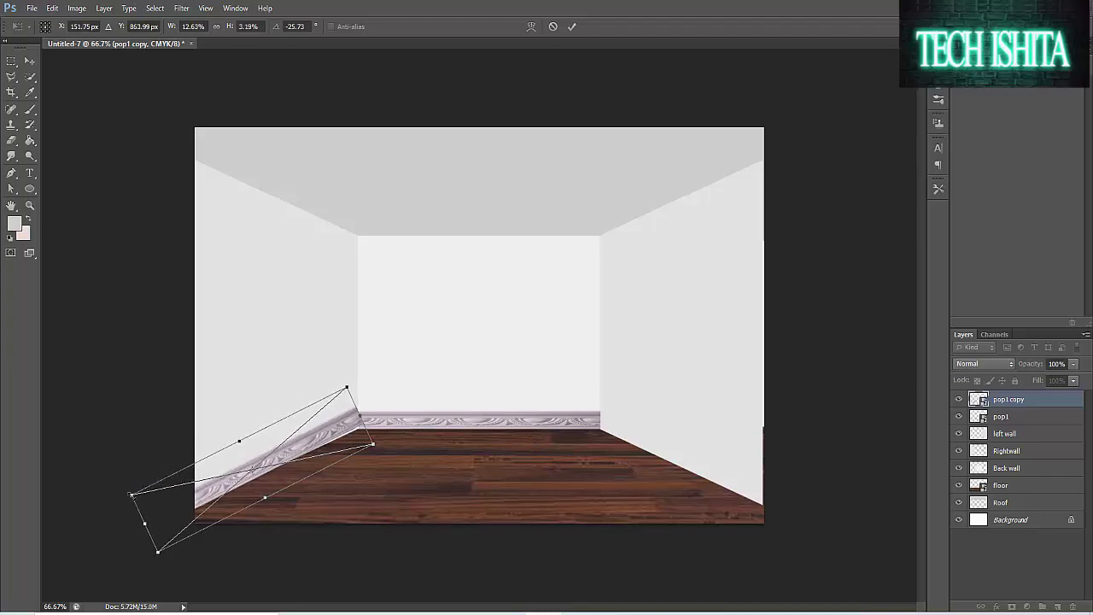
left_click_drag(354, 418, 358, 421)
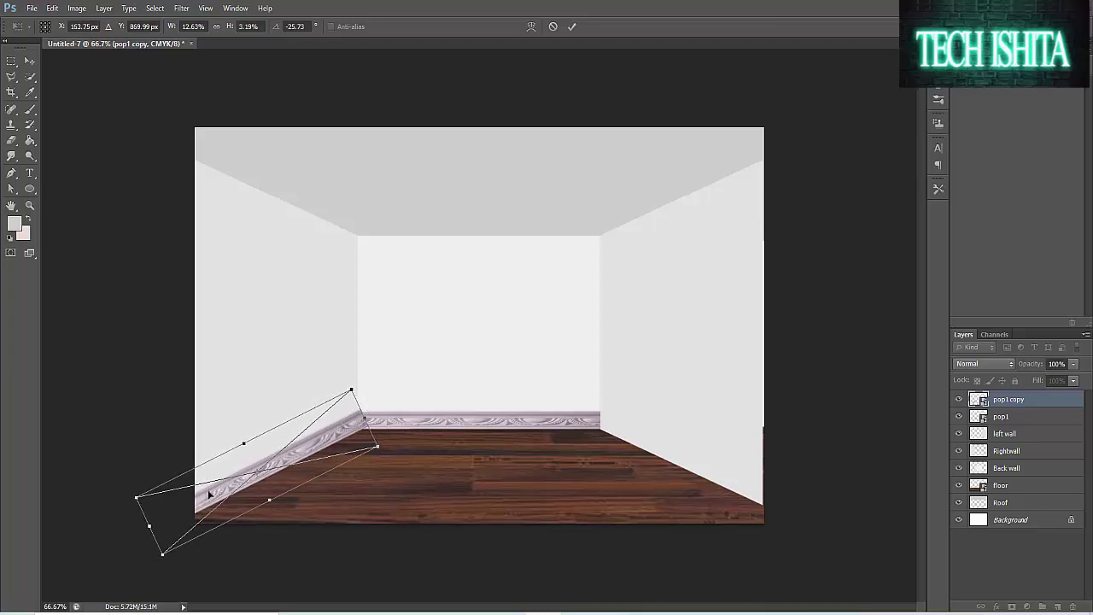
left_click_drag(210, 493, 205, 488)
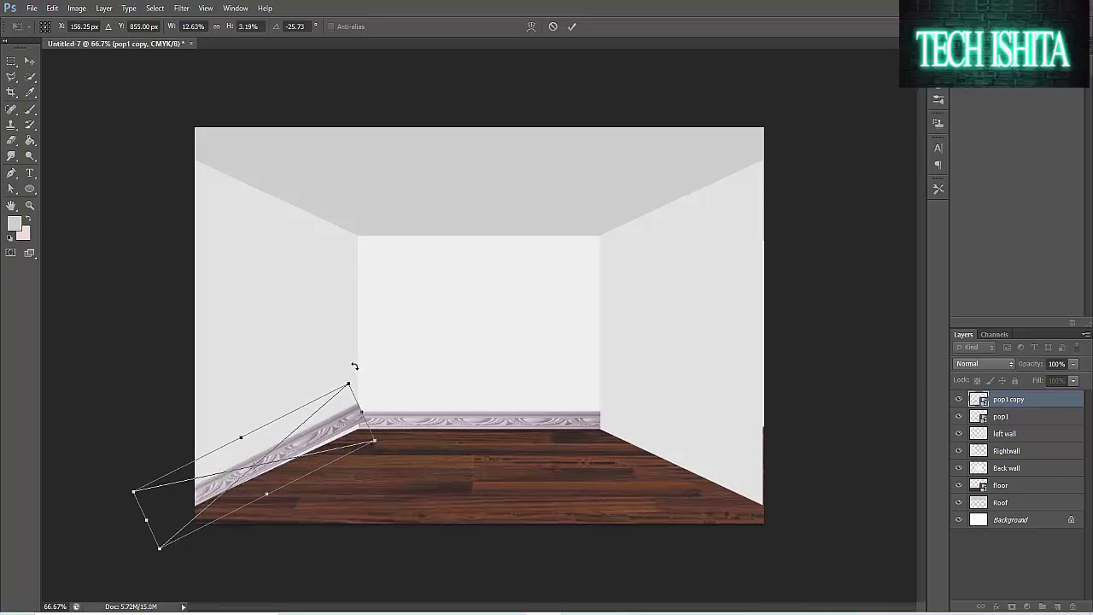
left_click_drag(355, 366, 361, 373)
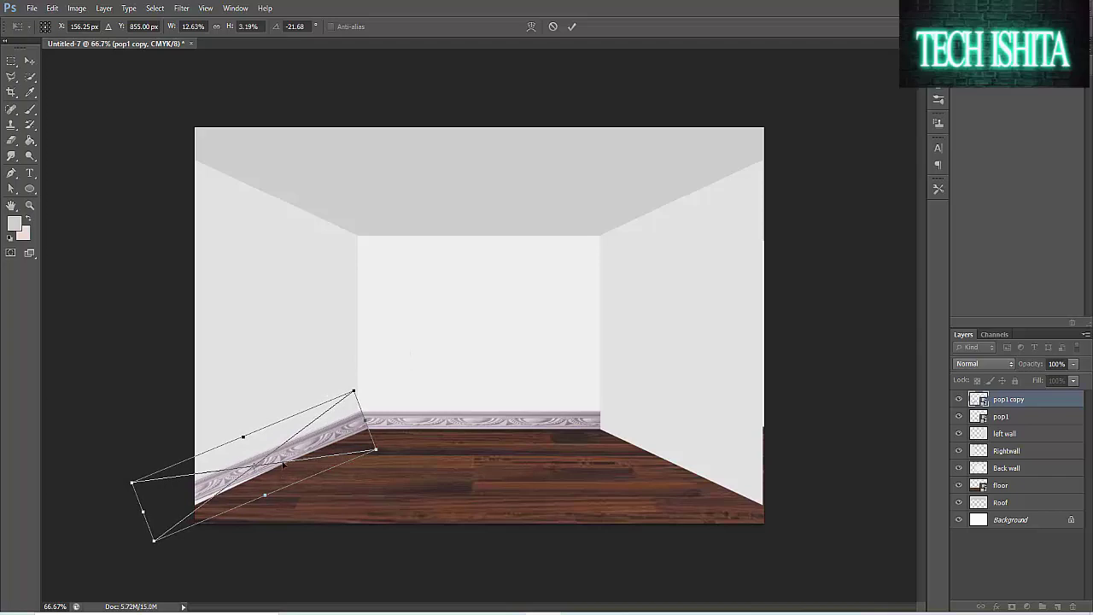
mouse_move(284, 465)
left_mouse_down()
mouse_move(281, 453)
mouse_move(279, 464)
left_mouse_up()
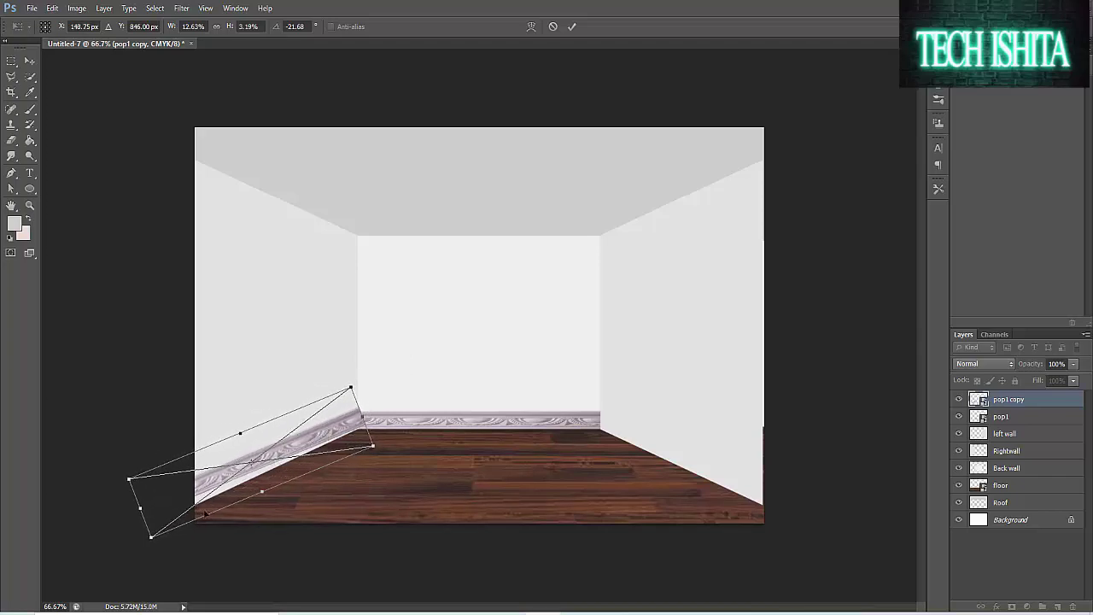
left_click_drag(144, 547, 146, 547)
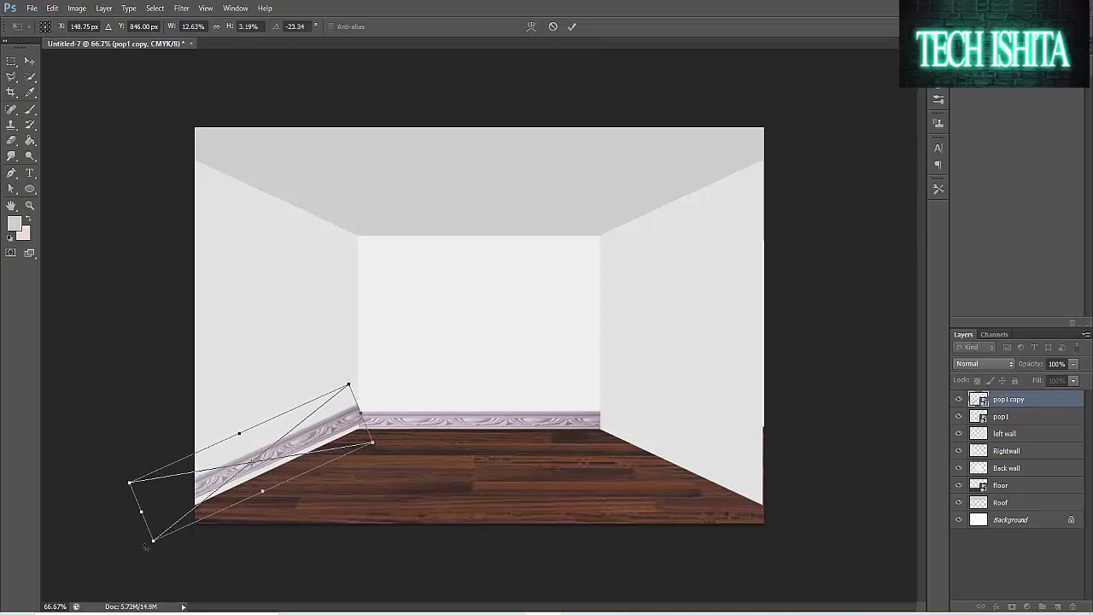
left_click_drag(265, 464, 266, 467)
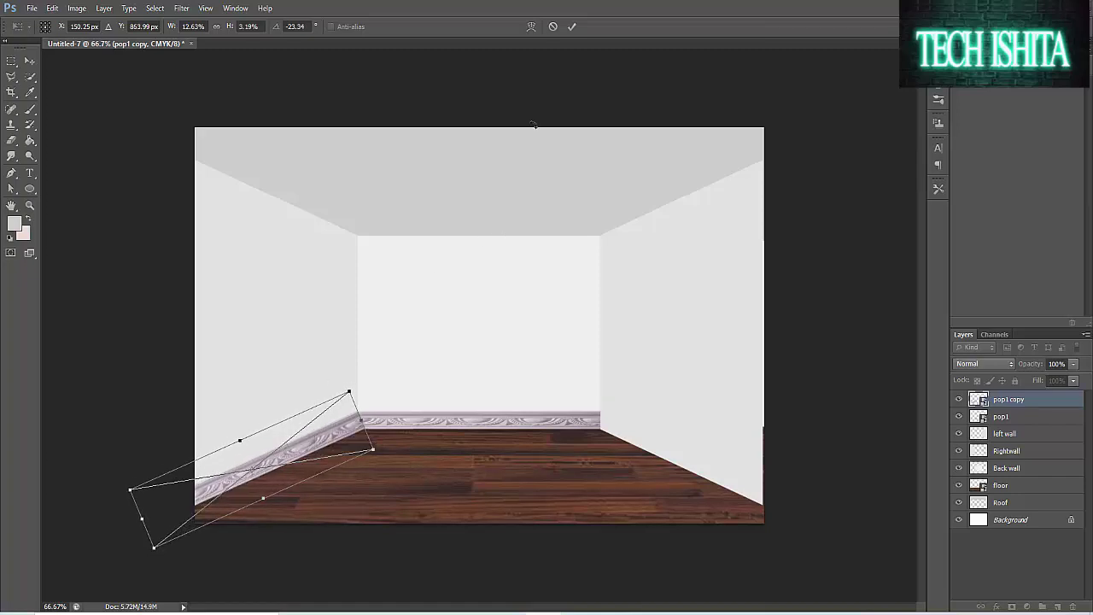
left_click(571, 26)
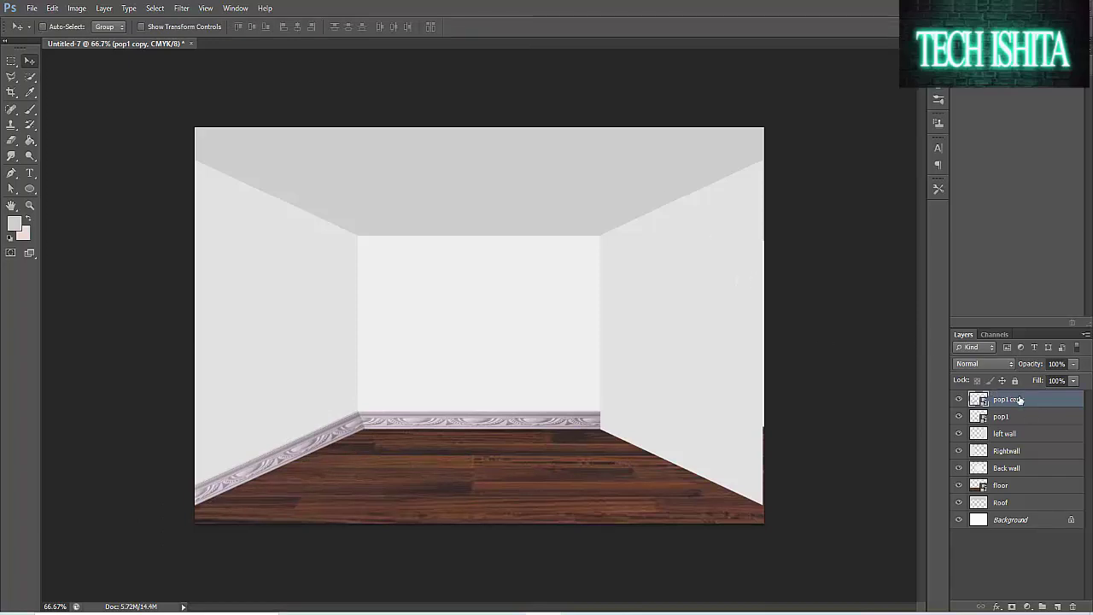
Place the pop1 copy layer below pop1 and apply a Perspective transform that enlarges the left molding's near end
left_click_drag(1019, 399, 1024, 420)
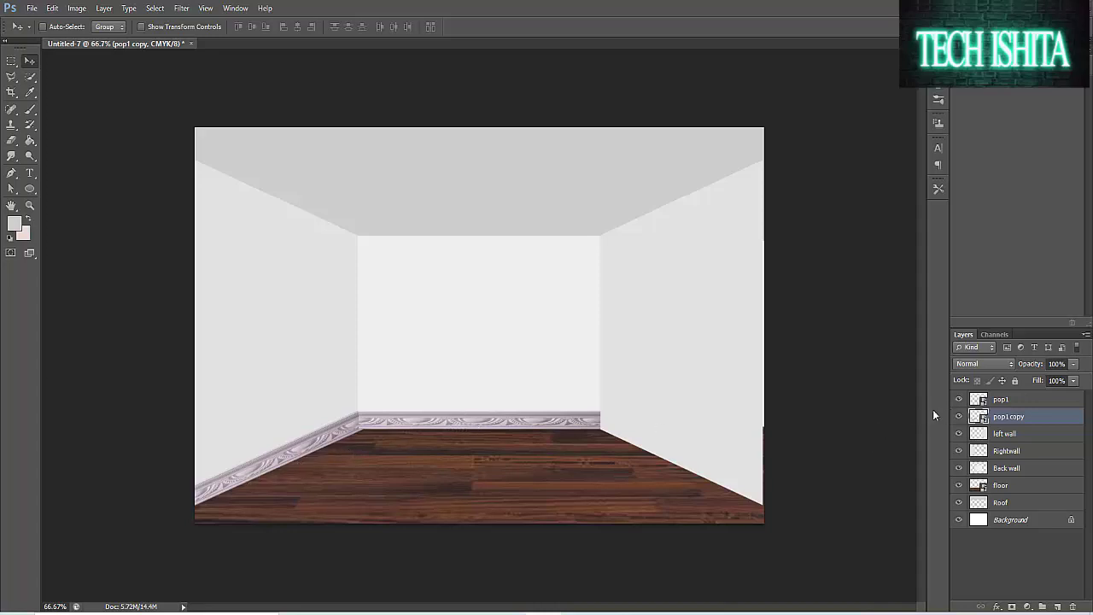
left_click(52, 9)
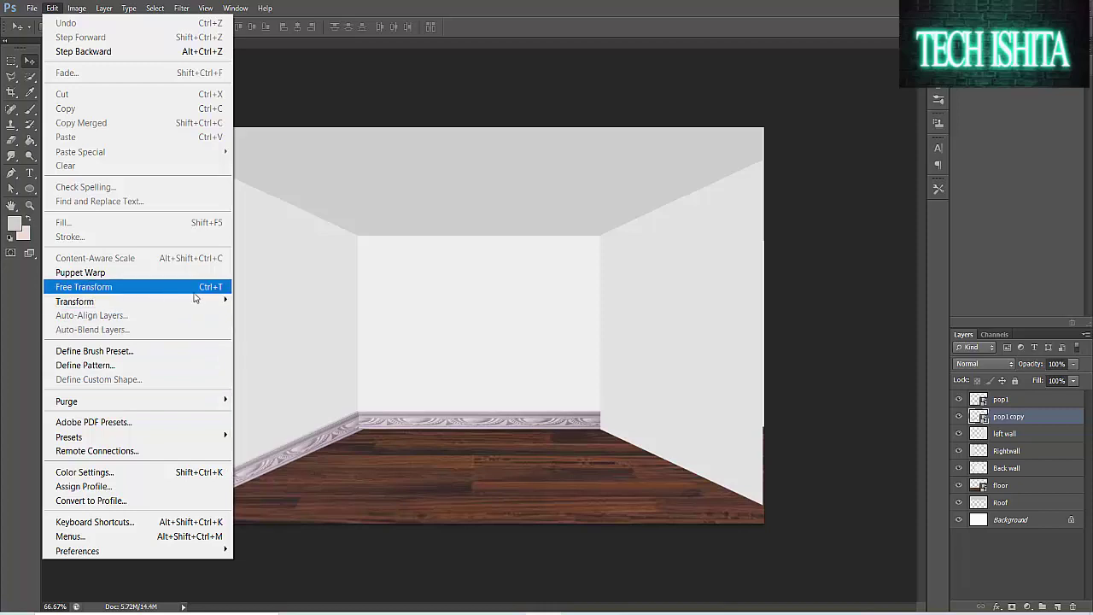
mouse_move(212, 299)
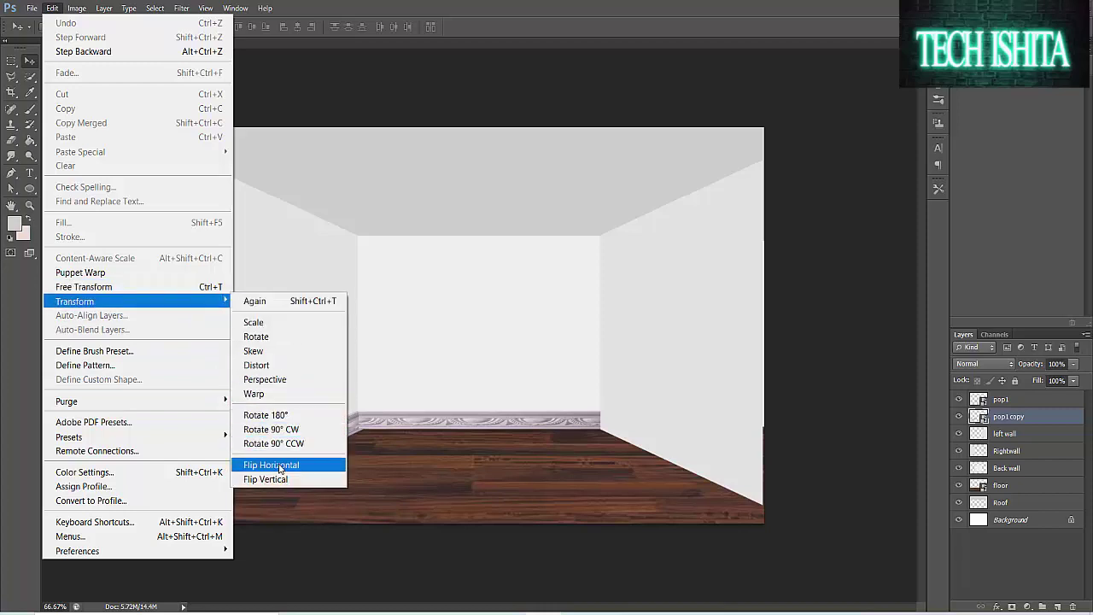
left_click(265, 379)
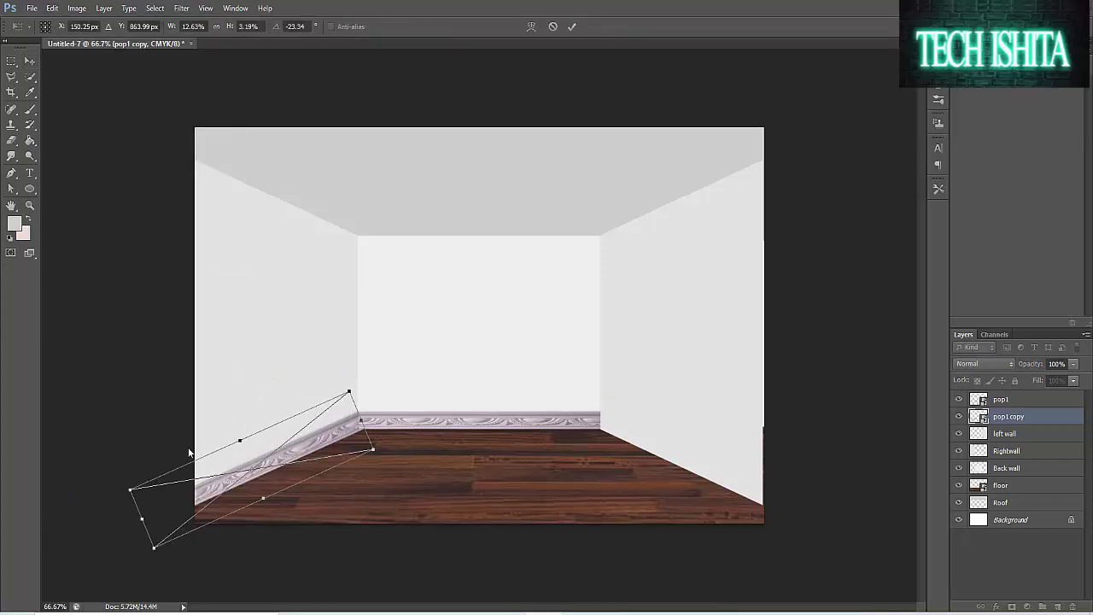
left_click_drag(131, 491, 128, 484)
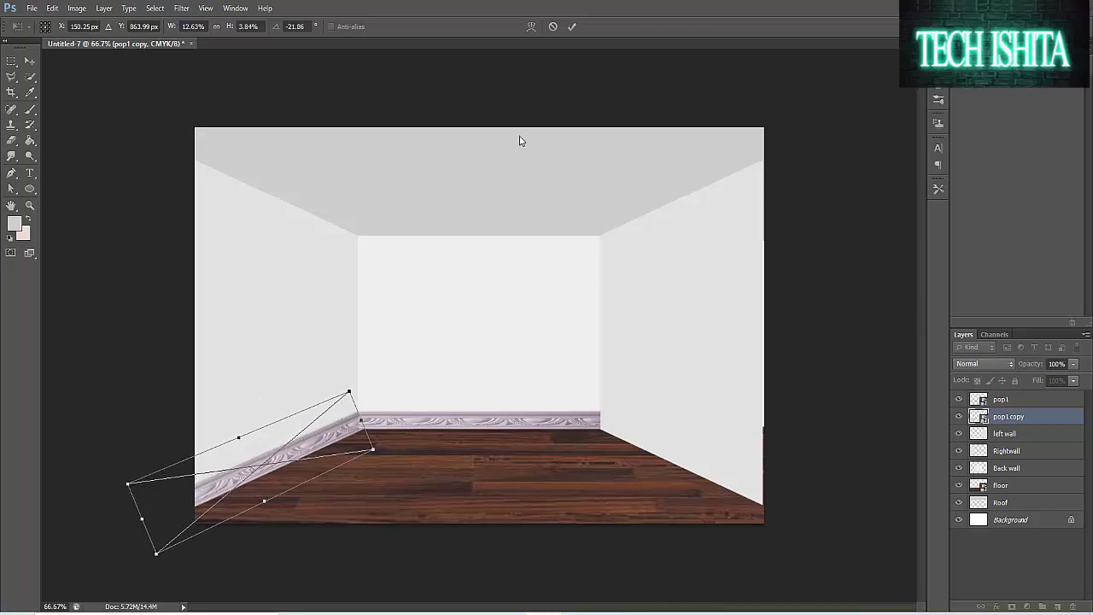
left_click(575, 27)
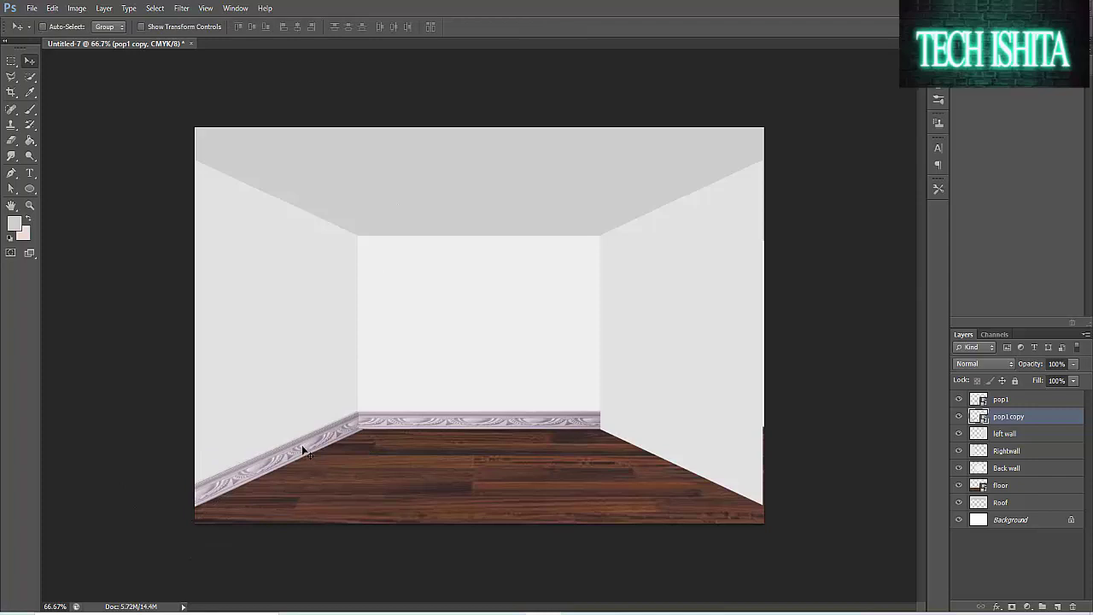
Shift the left molding toward the back corner and reshape its far end to 12.55% width, 3.49% height and -24.82°
left_click_drag(302, 451, 307, 451)
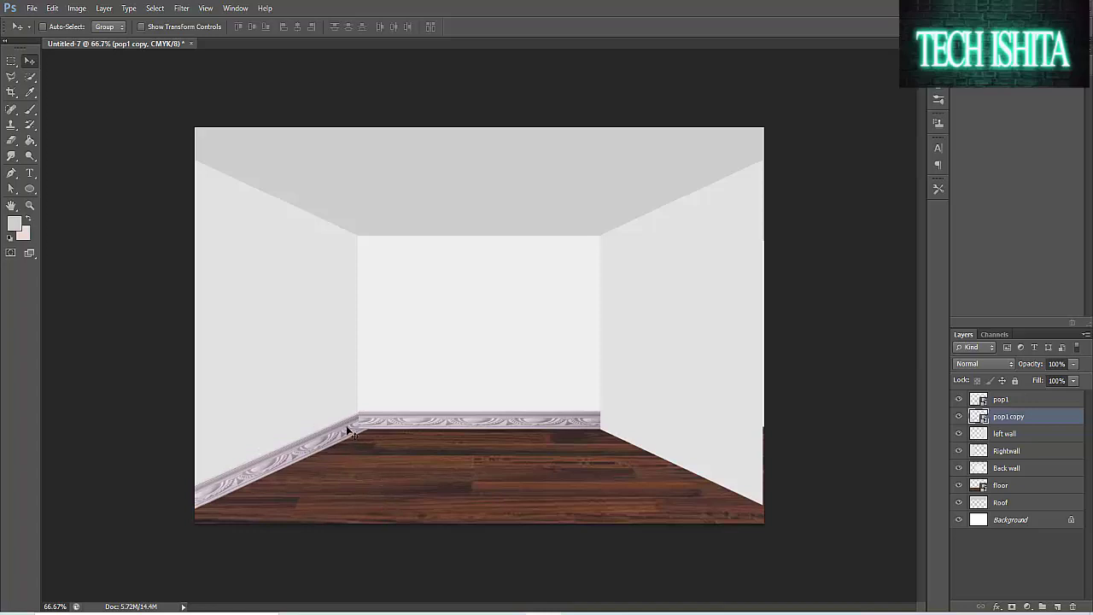
key("ctrl+t")
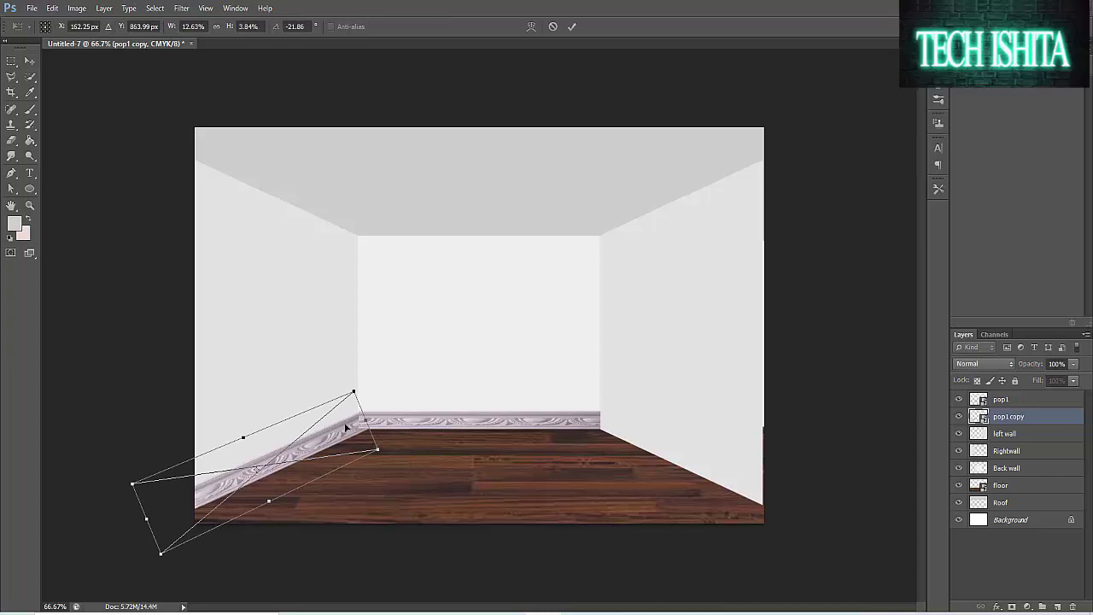
left_click_drag(345, 425, 347, 415)
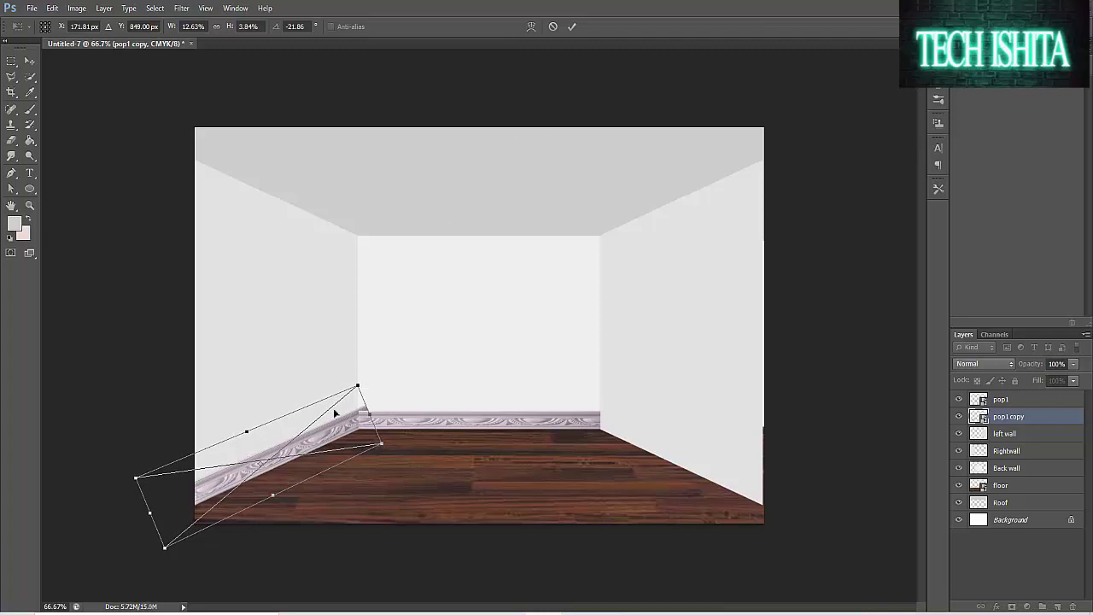
left_click_drag(357, 388, 360, 392)
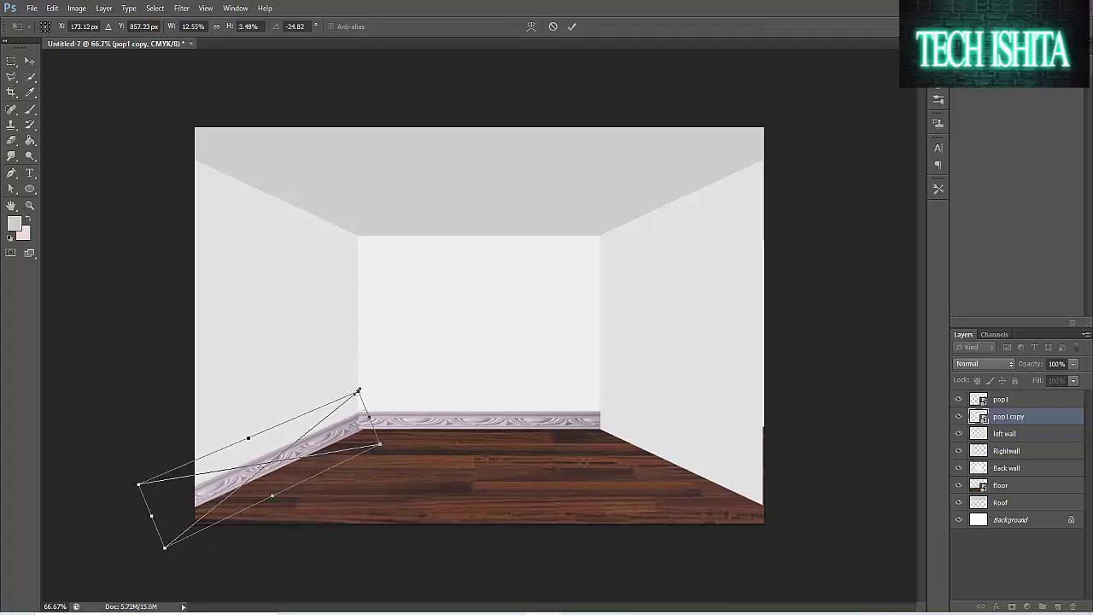
left_click(571, 27)
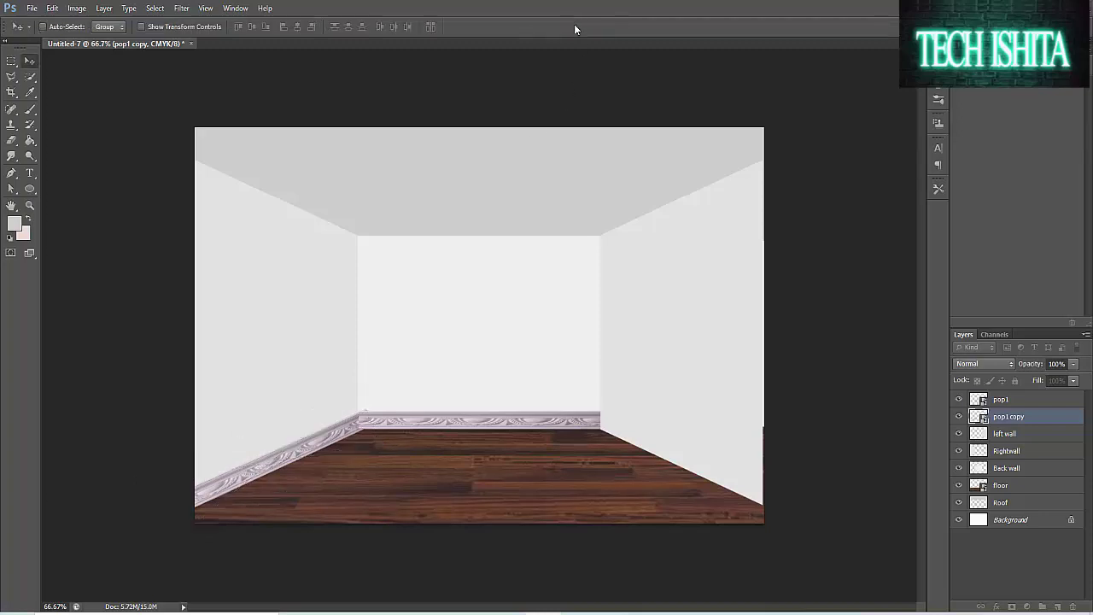
Scale the left molding to 12.06% width and 3.28% height so it meets the back wall molding at the corner
key("ctrl+t")
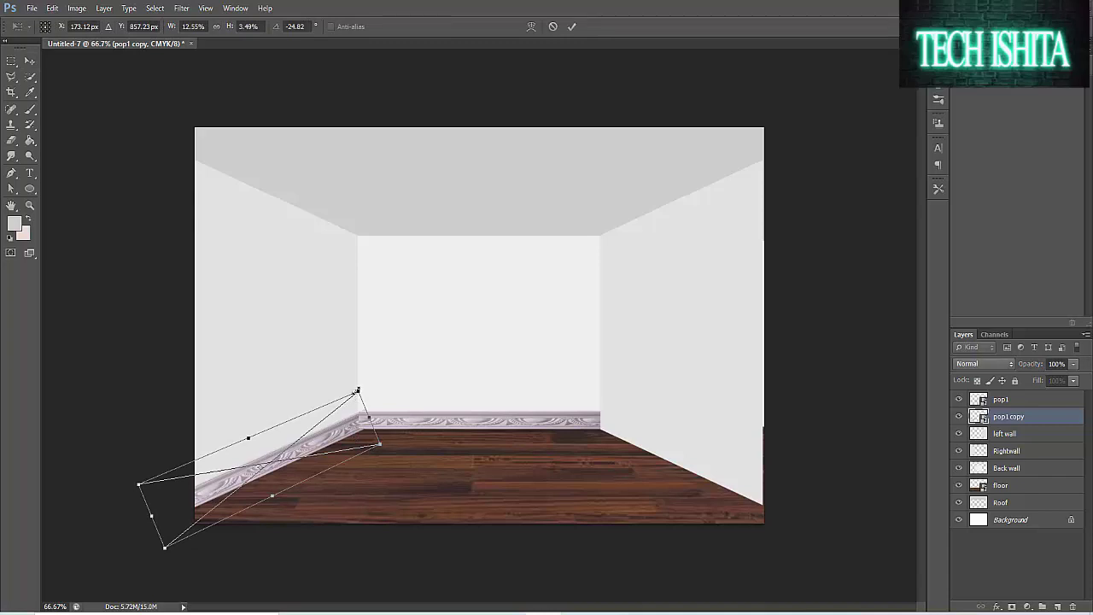
left_click_drag(358, 392, 357, 396)
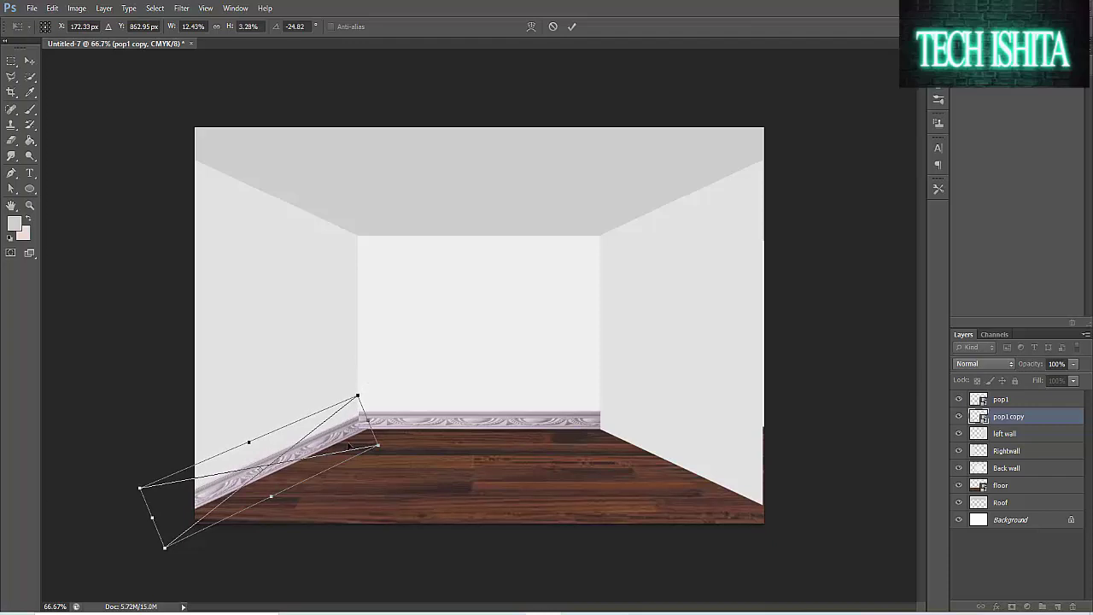
left_click_drag(344, 438, 346, 436)
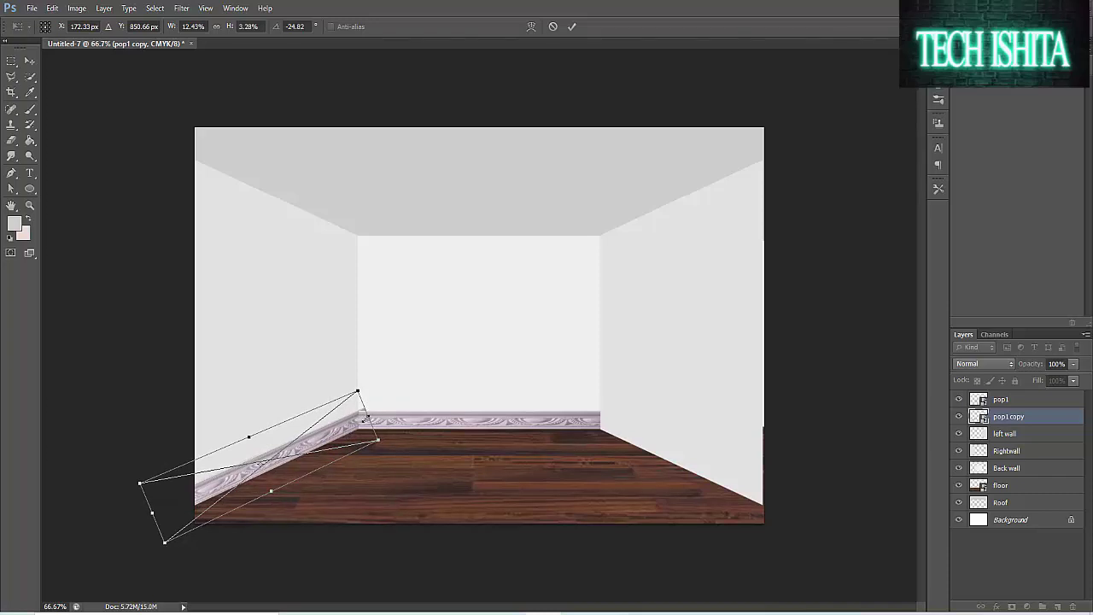
left_click_drag(366, 419, 361, 421)
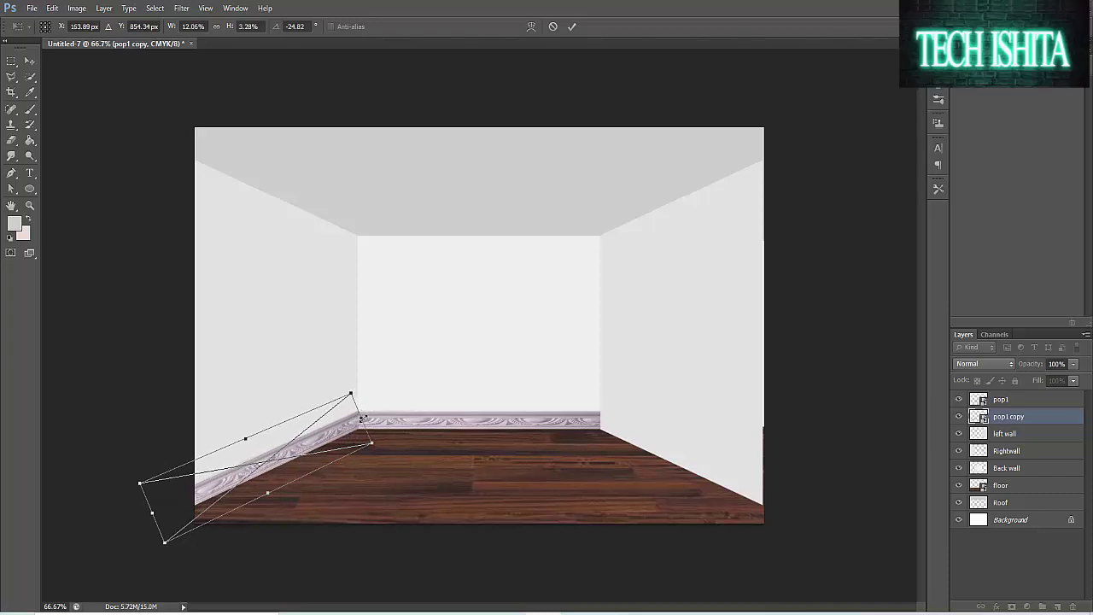
left_click(572, 25)
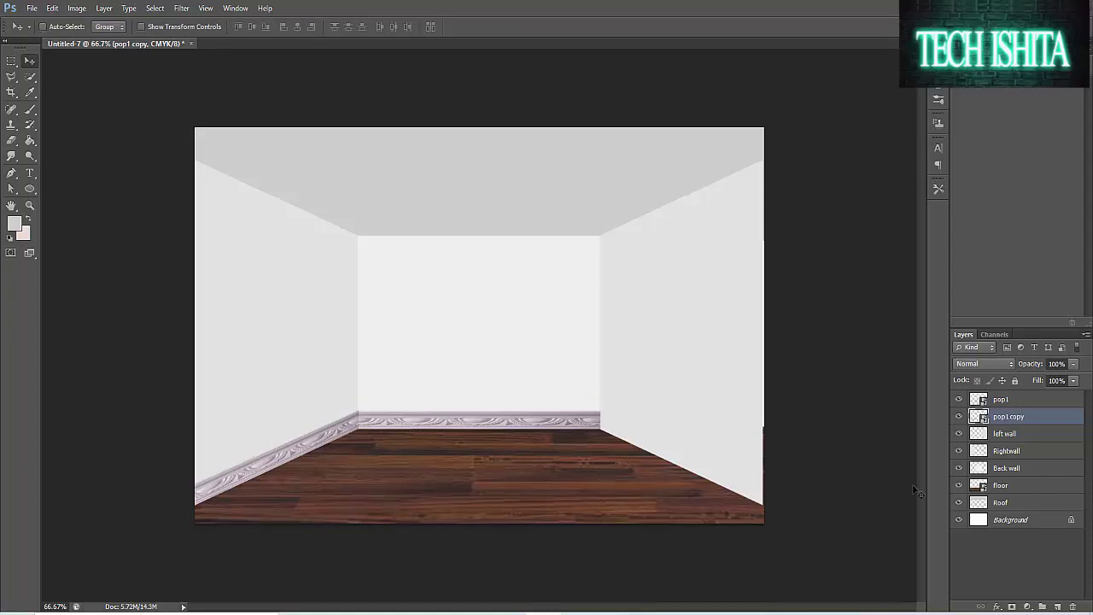
Duplicate the left wall molding twice, move the pop1 copy 3 duplicate toward the right wall, and flip it horizontally
key("ctrl+j")
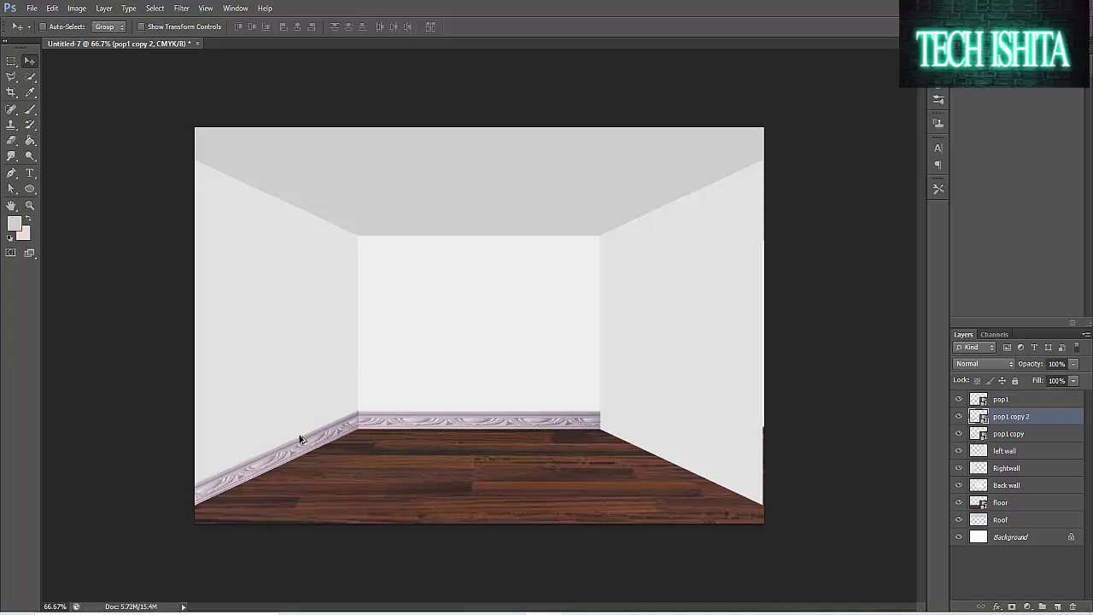
left_click_drag(319, 439, 595, 451)
key("ctrl+j")
left_click(52, 7)
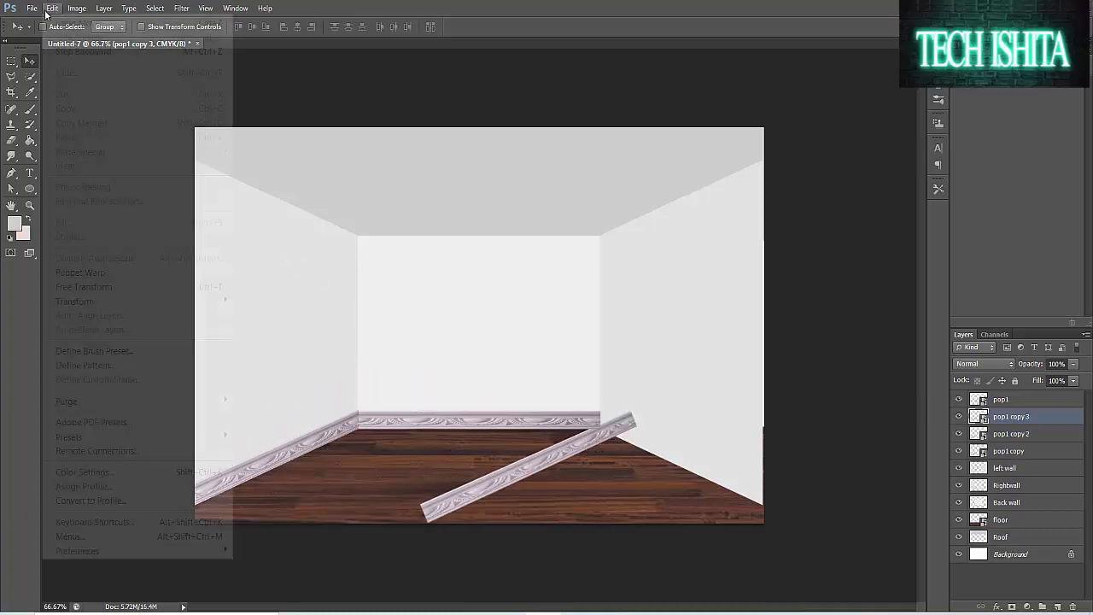
mouse_move(142, 302)
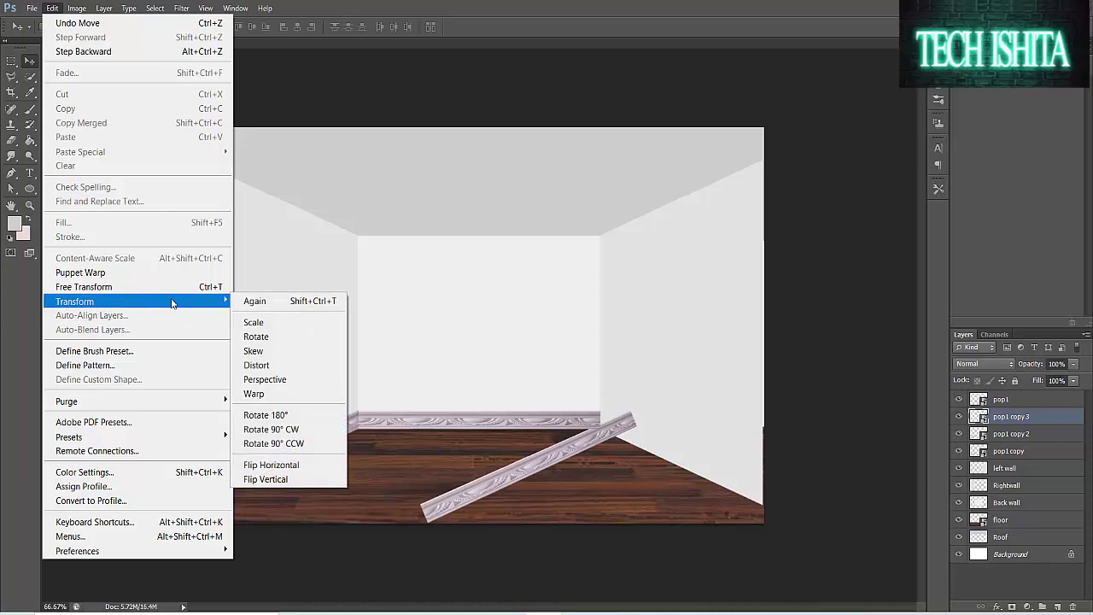
left_click(258, 465)
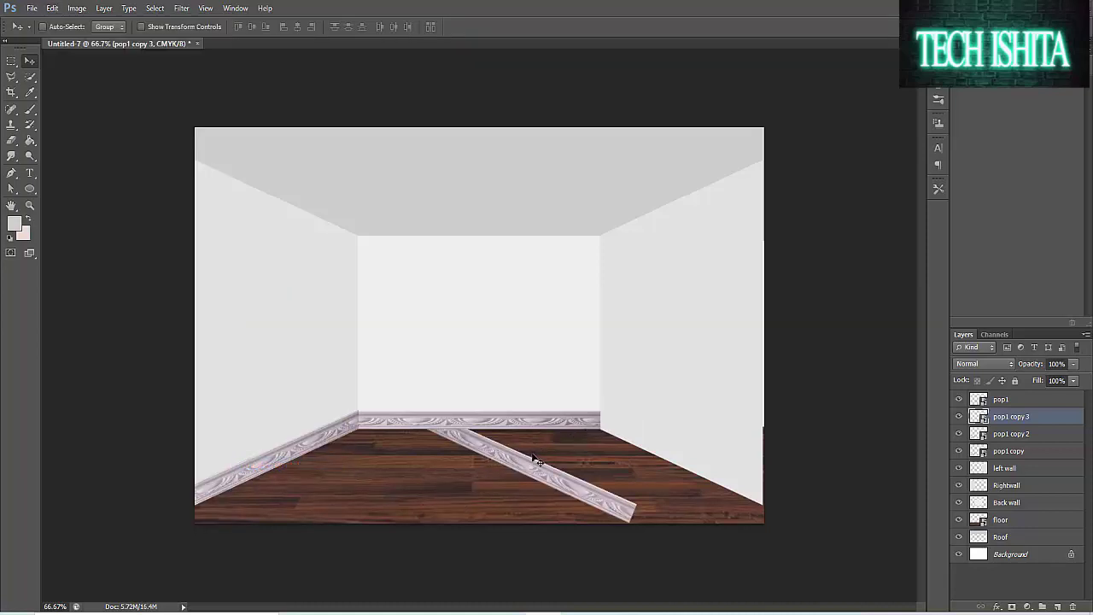
Move the flipped molding to the base of the right wall so it meets the back wall molding at the corner
left_click_drag(502, 453, 656, 454)
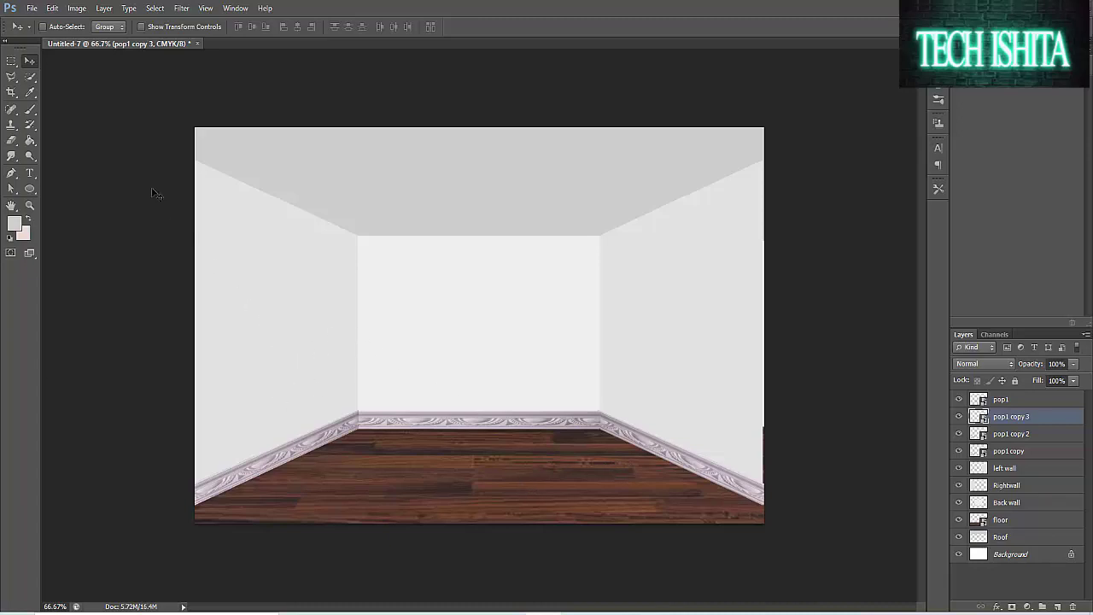
Place the wall paper file from the room setup folder on the Desktop into the room document
left_click(31, 9)
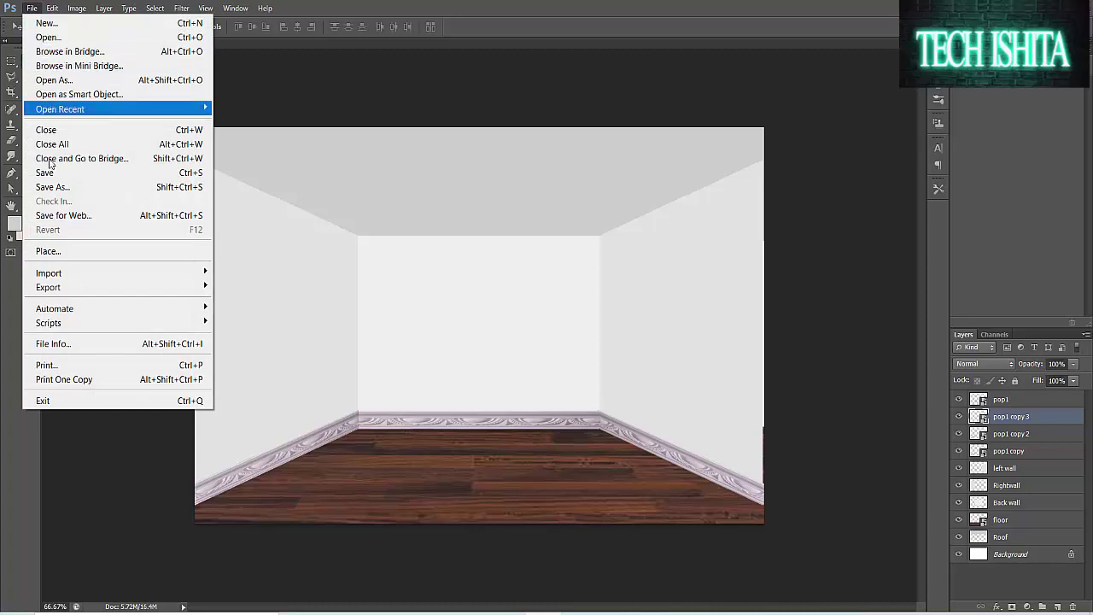
left_click(47, 251)
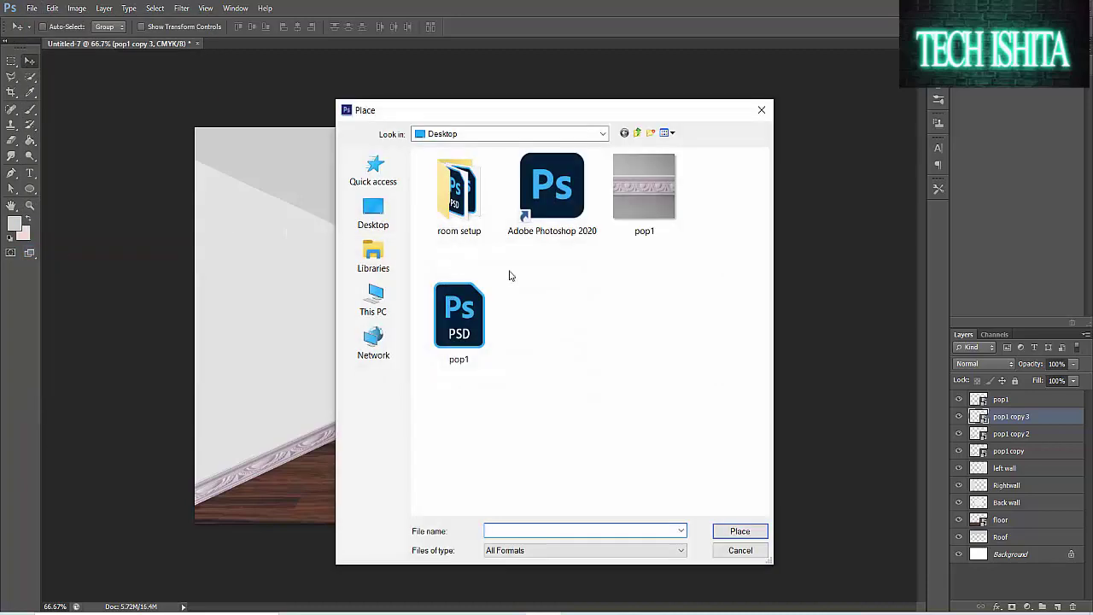
double_click(459, 192)
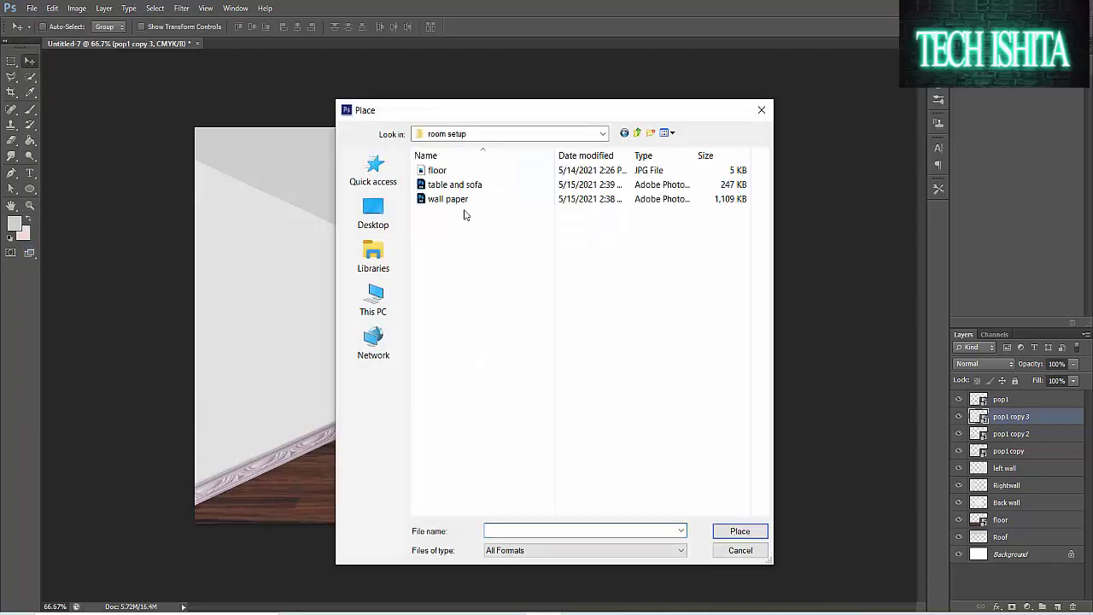
double_click(447, 201)
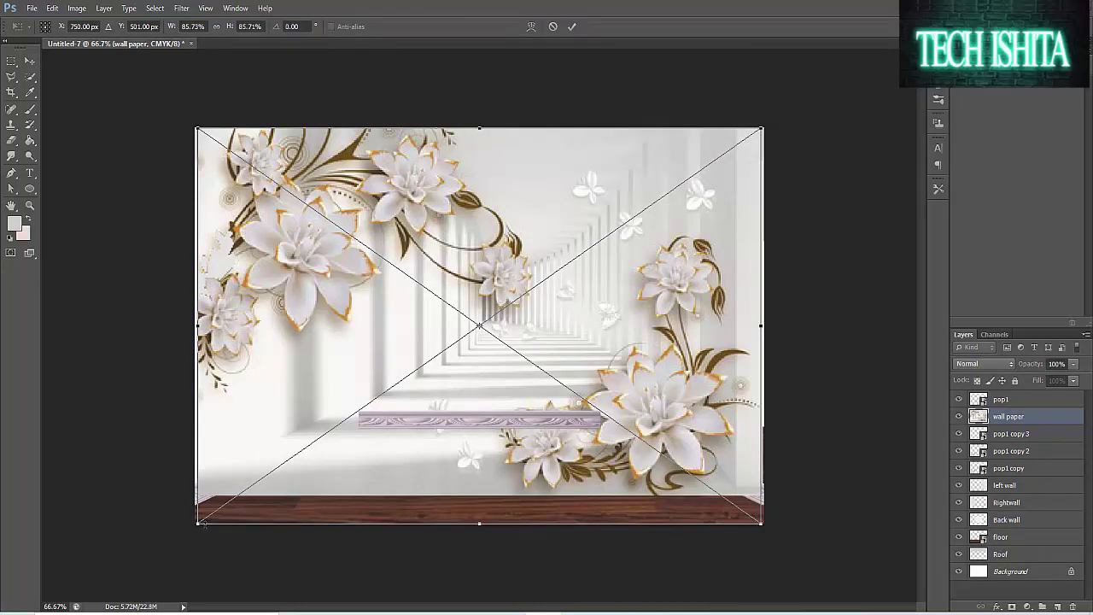
Scale the floral wallpaper to 36.75% width and 41.23% height so it covers the back wall down to the molding, and commit the placement
left_click_drag(198, 523, 342, 393)
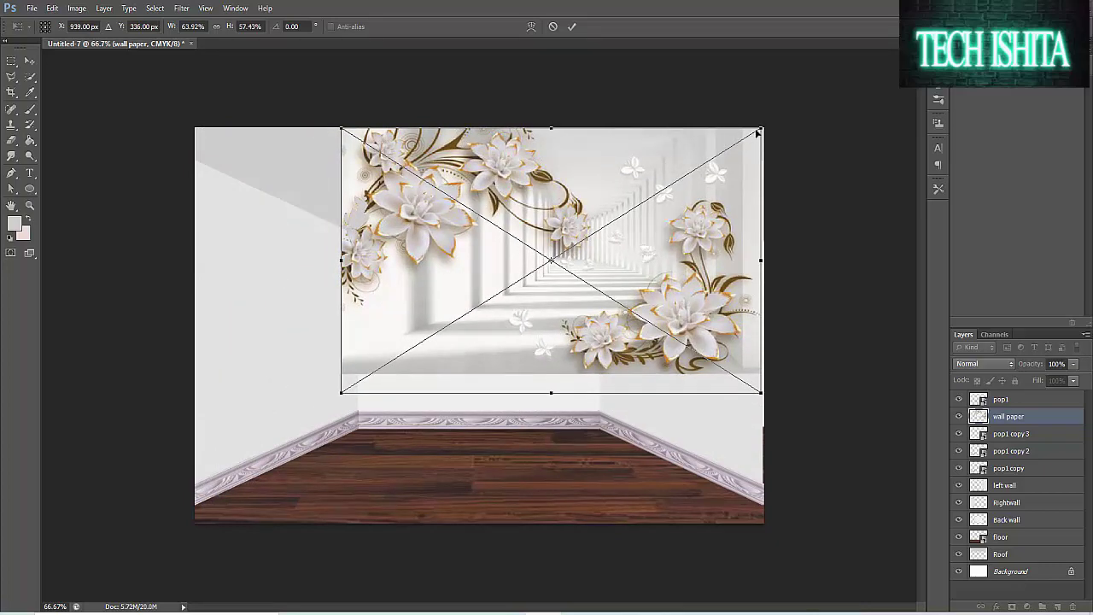
left_click_drag(760, 129, 609, 237)
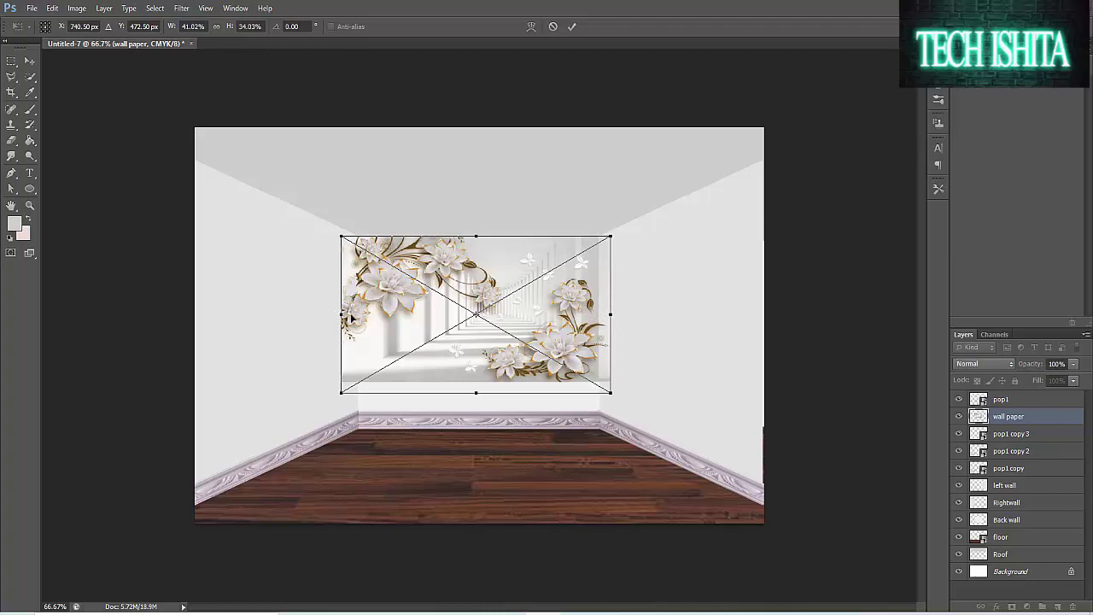
left_click_drag(341, 315, 356, 314)
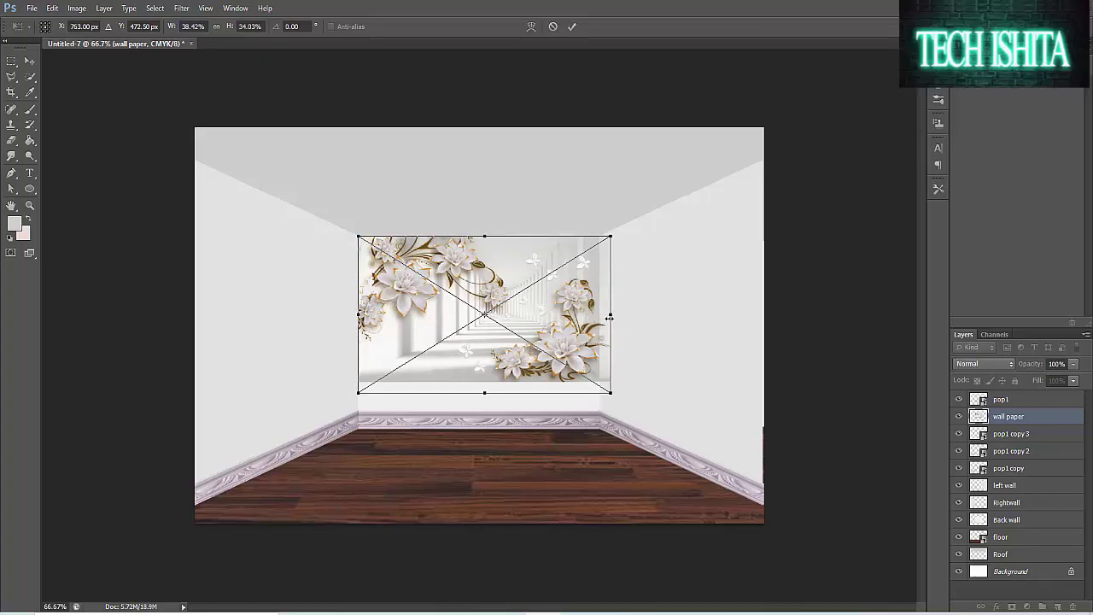
left_click_drag(611, 314, 600, 316)
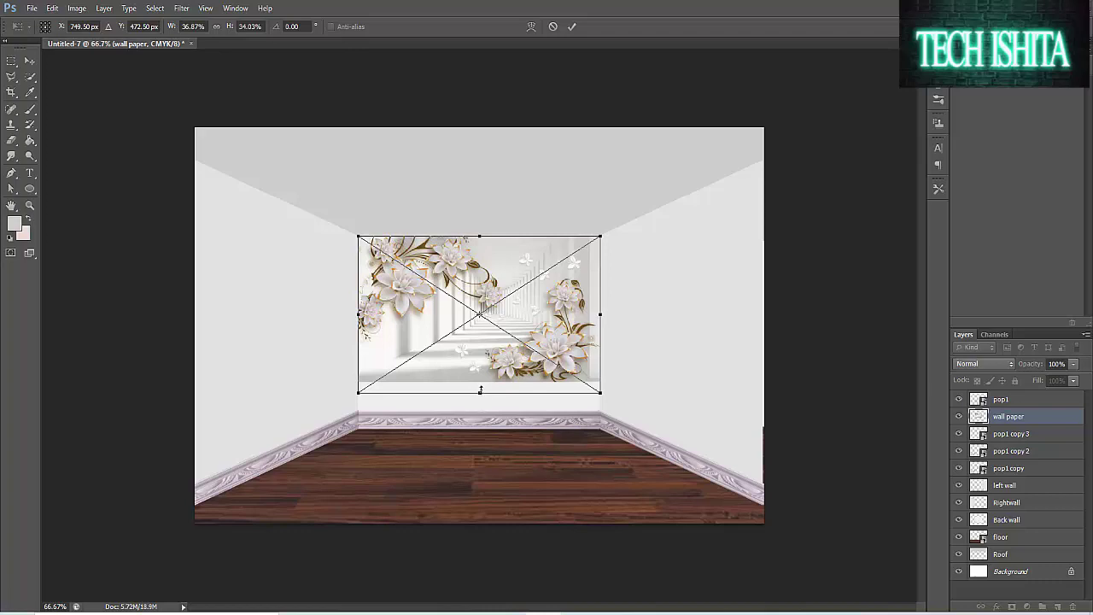
left_click_drag(479, 395, 479, 427)
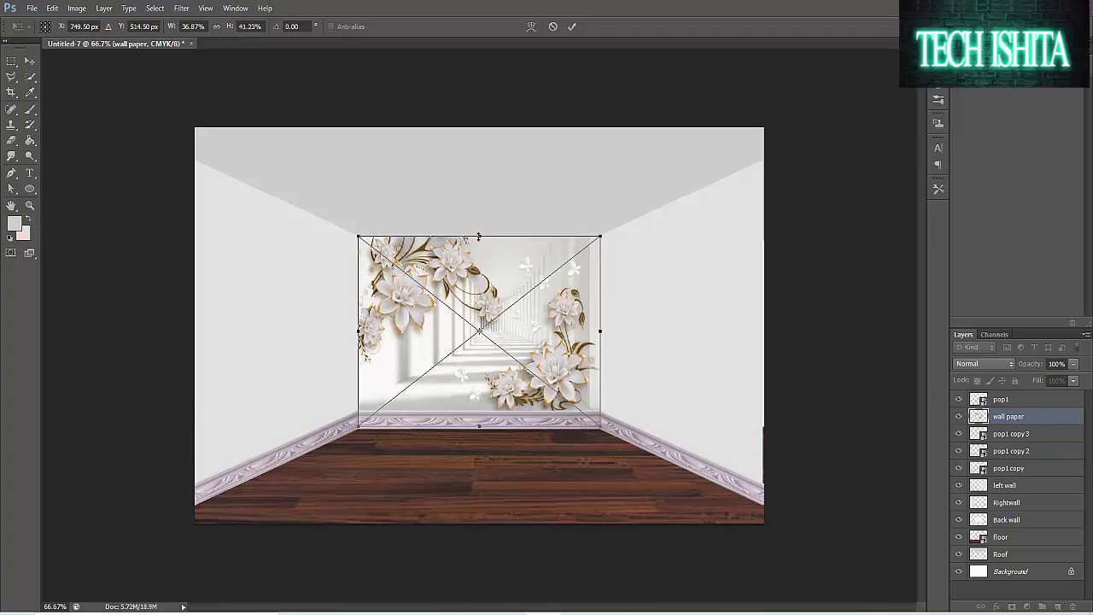
left_click_drag(479, 238, 479, 240)
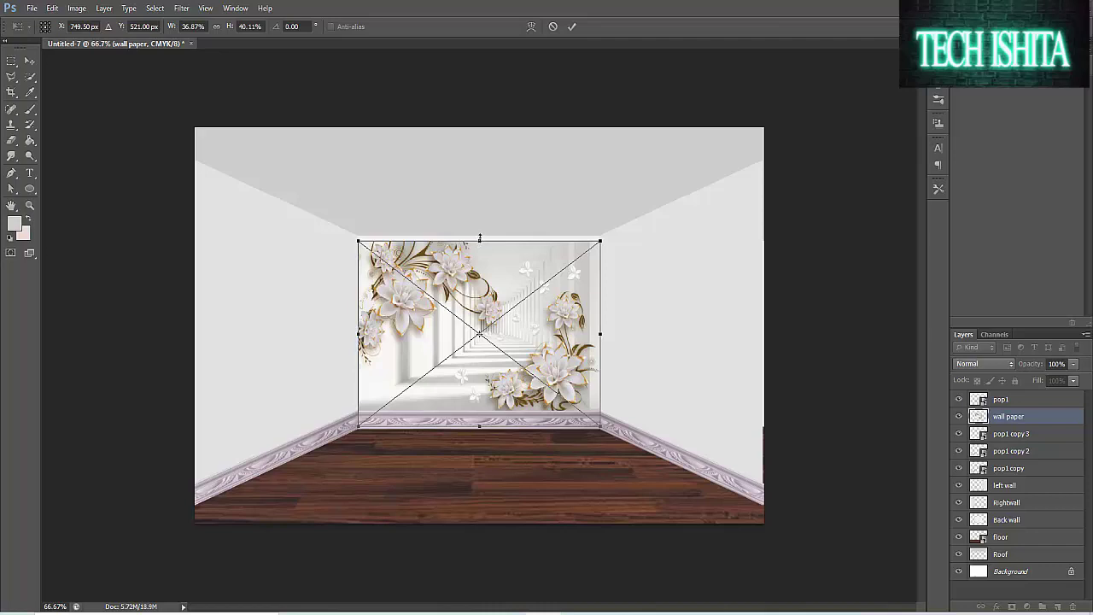
left_click_drag(479, 242, 479, 237)
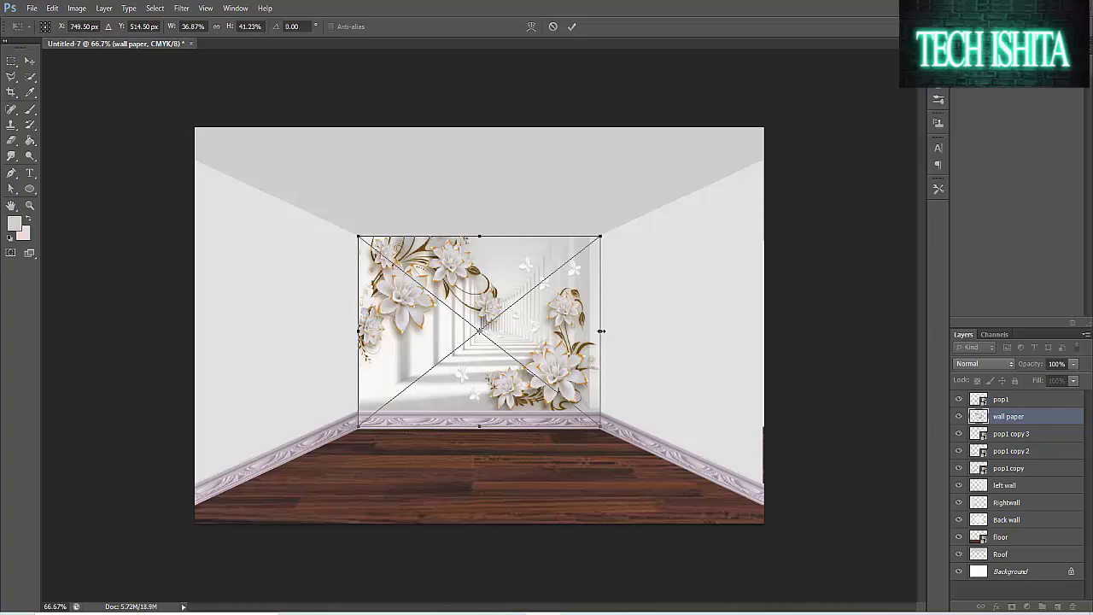
left_click_drag(600, 331, 599, 332)
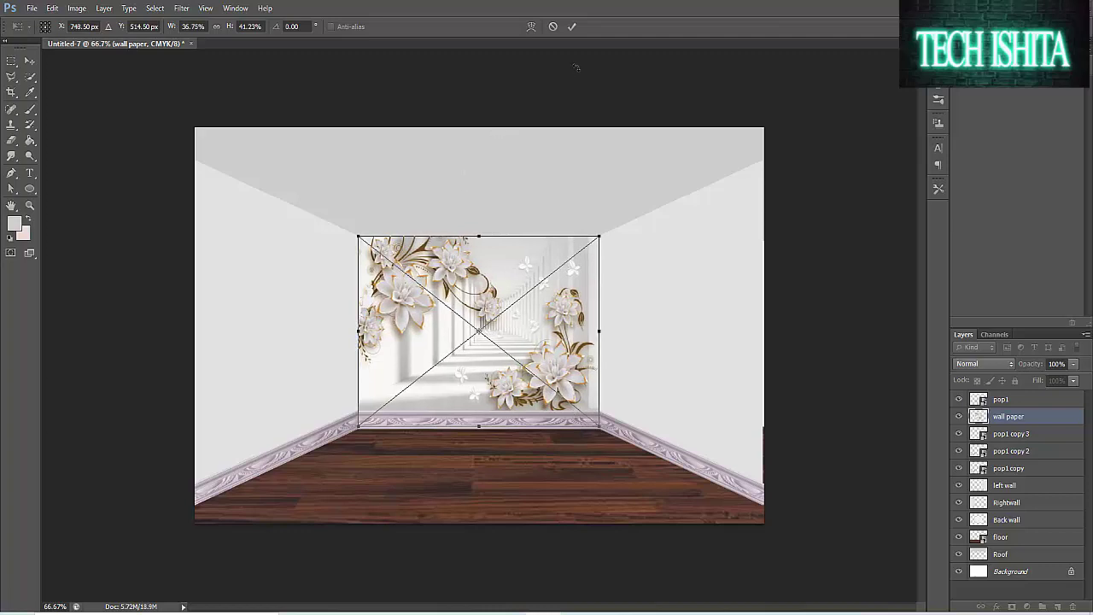
left_click(572, 26)
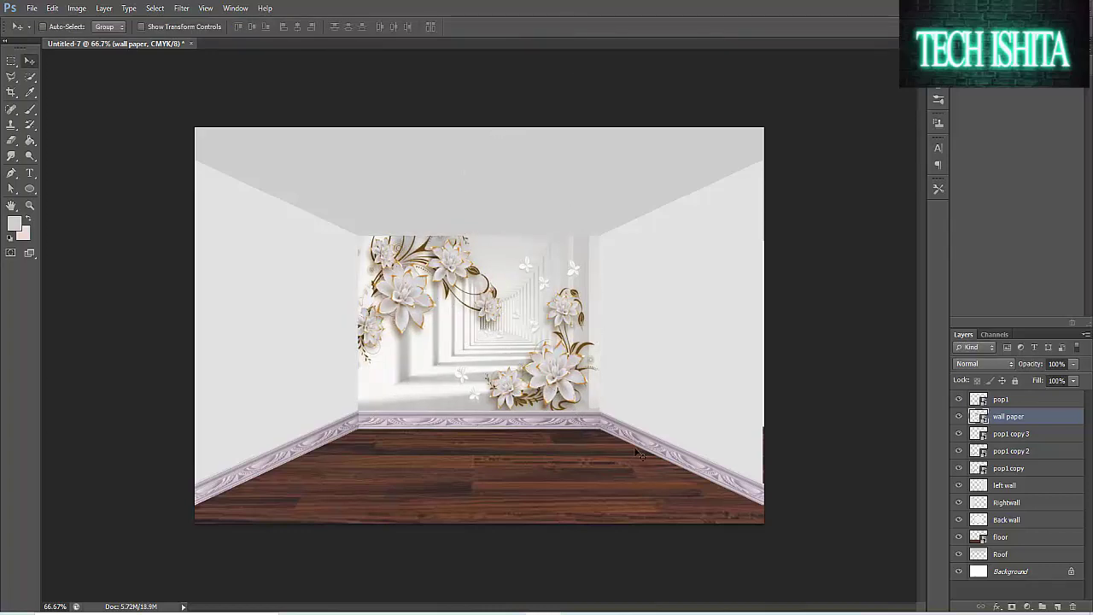